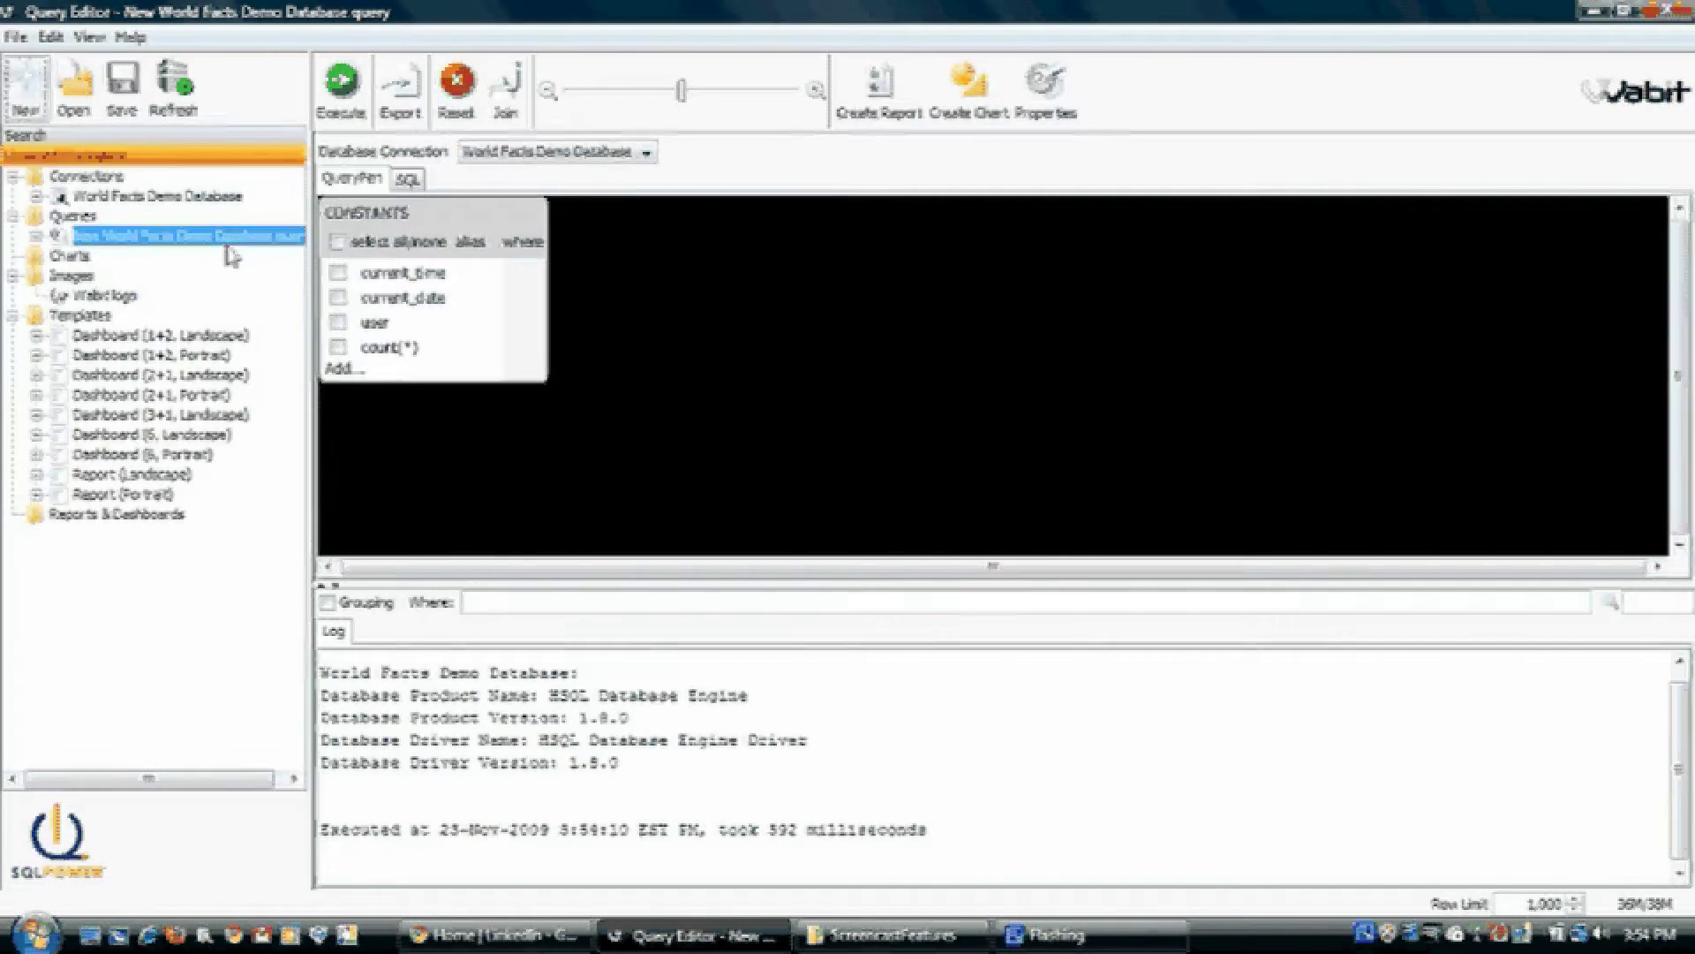
# Step: Add the COUNTRY and CITY tables from the World Facts Demo Database's PUBLIC schema to the query canvas
pyautogui.click(37, 196)
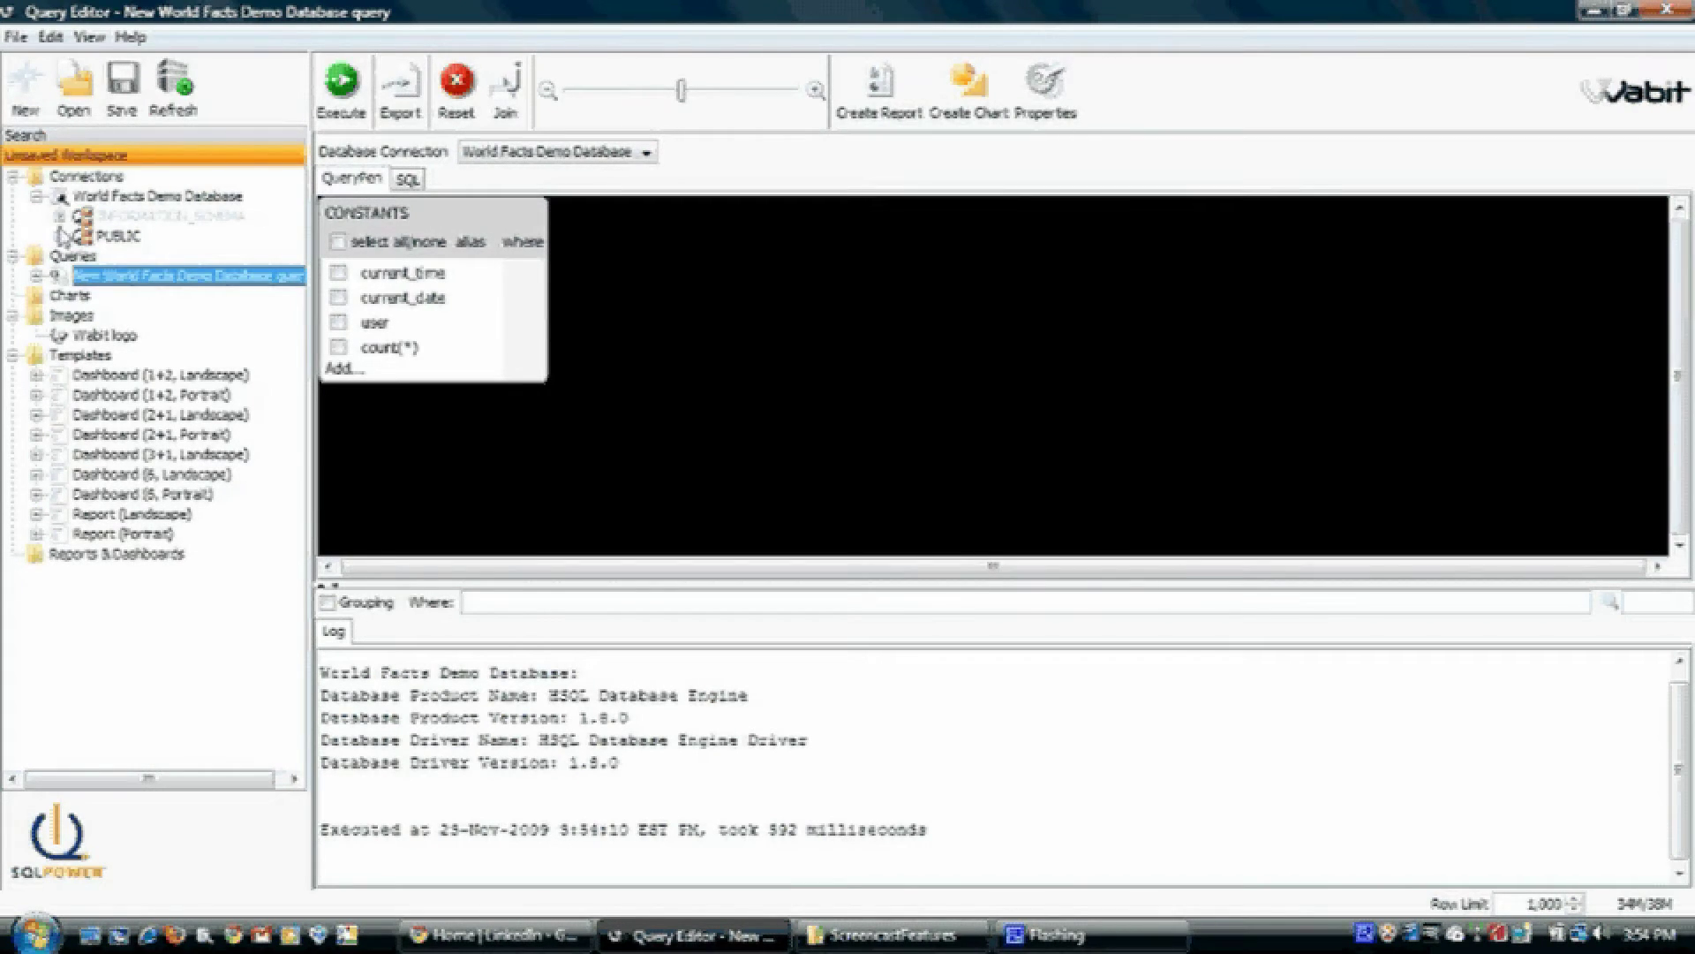
pyautogui.click(59, 236)
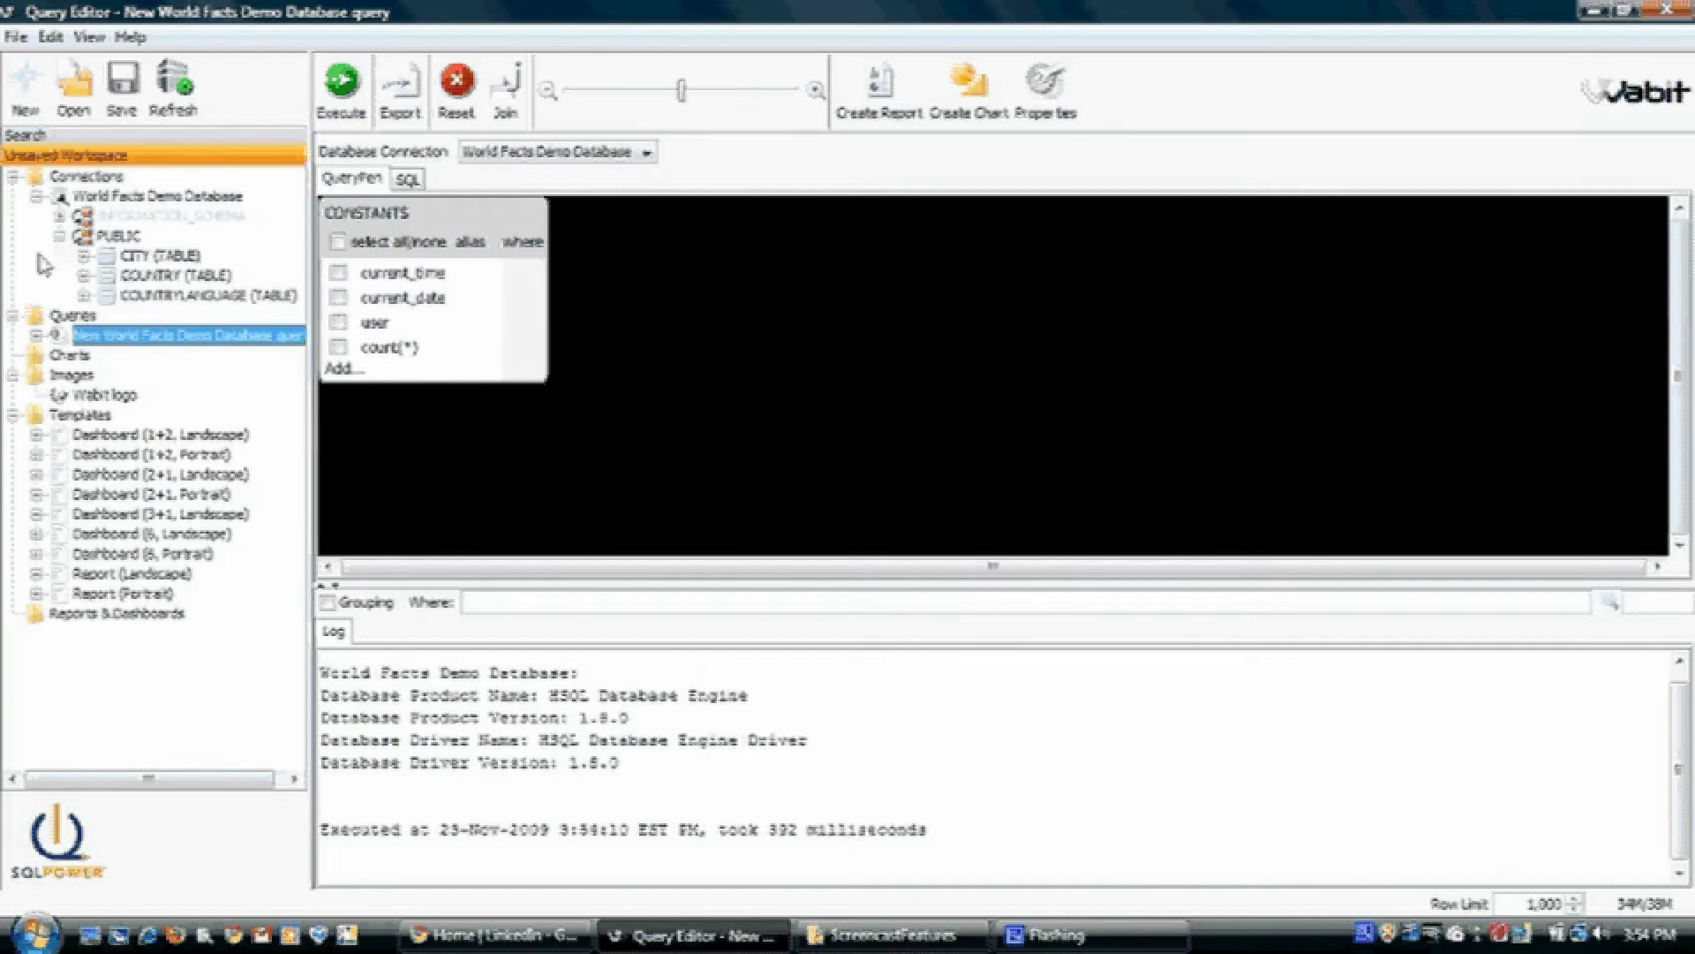
pyautogui.moveTo(176, 274); pyautogui.dragTo(748, 289)
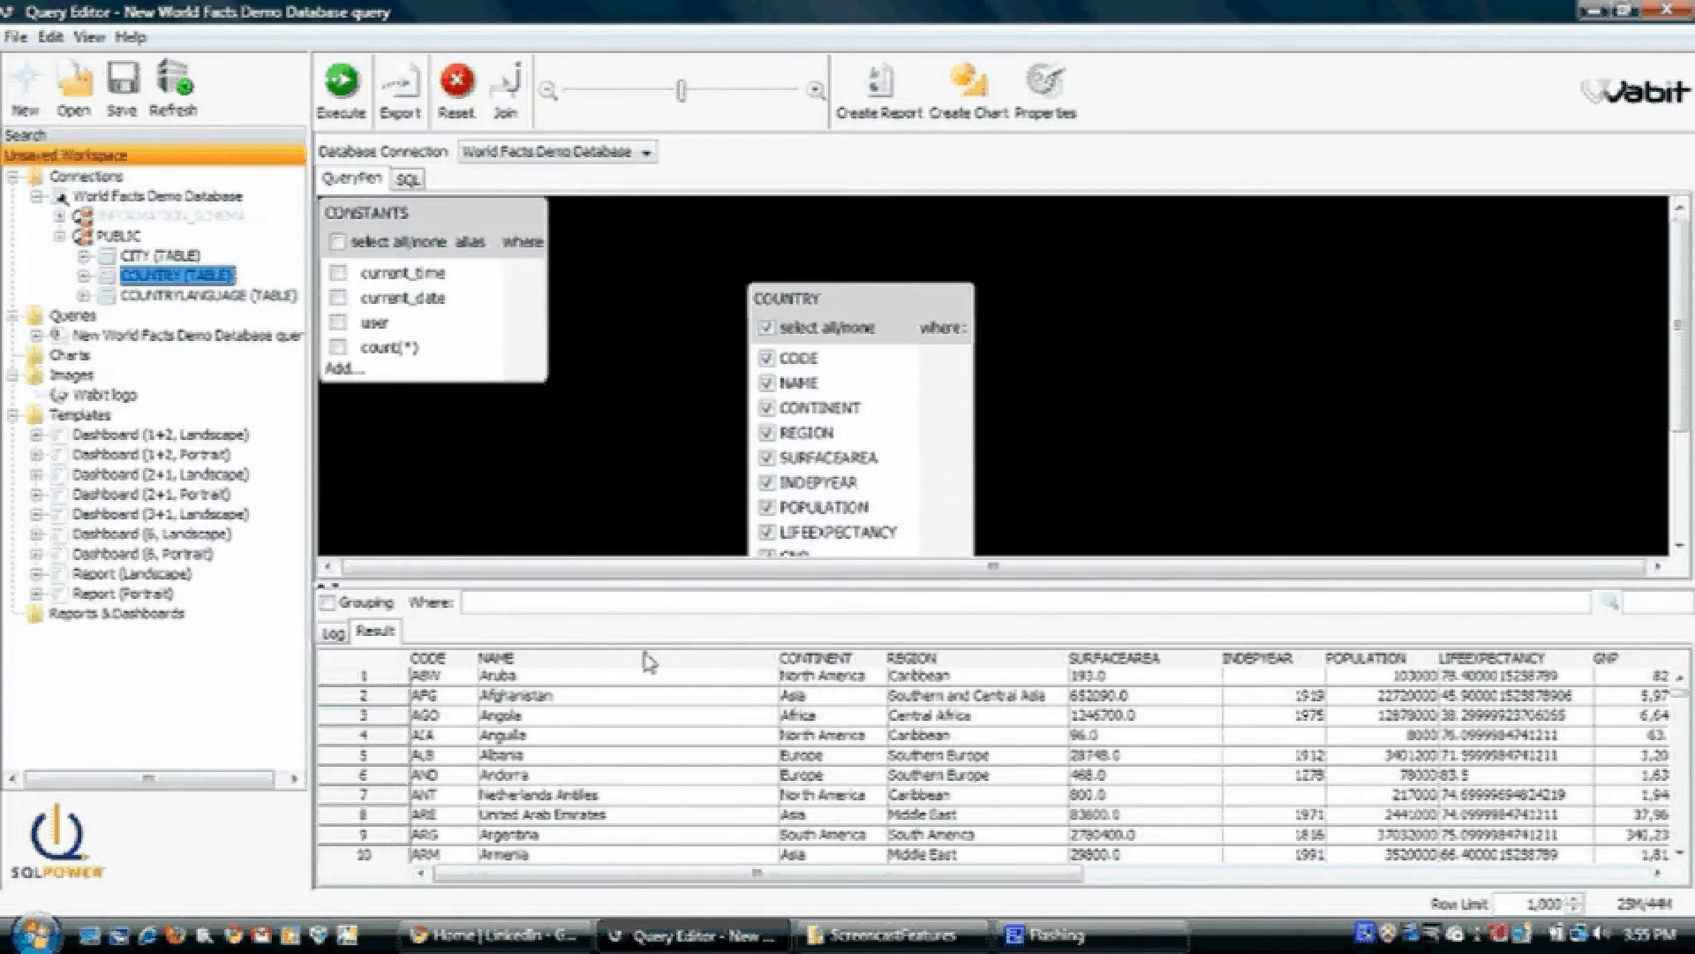
pyautogui.moveTo(161, 258); pyautogui.dragTo(1165, 307)
# Step: Rearrange the COUNTRY and CITY tables closer together on the query canvas so both fit fully in view
pyautogui.moveTo(935, 312); pyautogui.dragTo(923, 253)
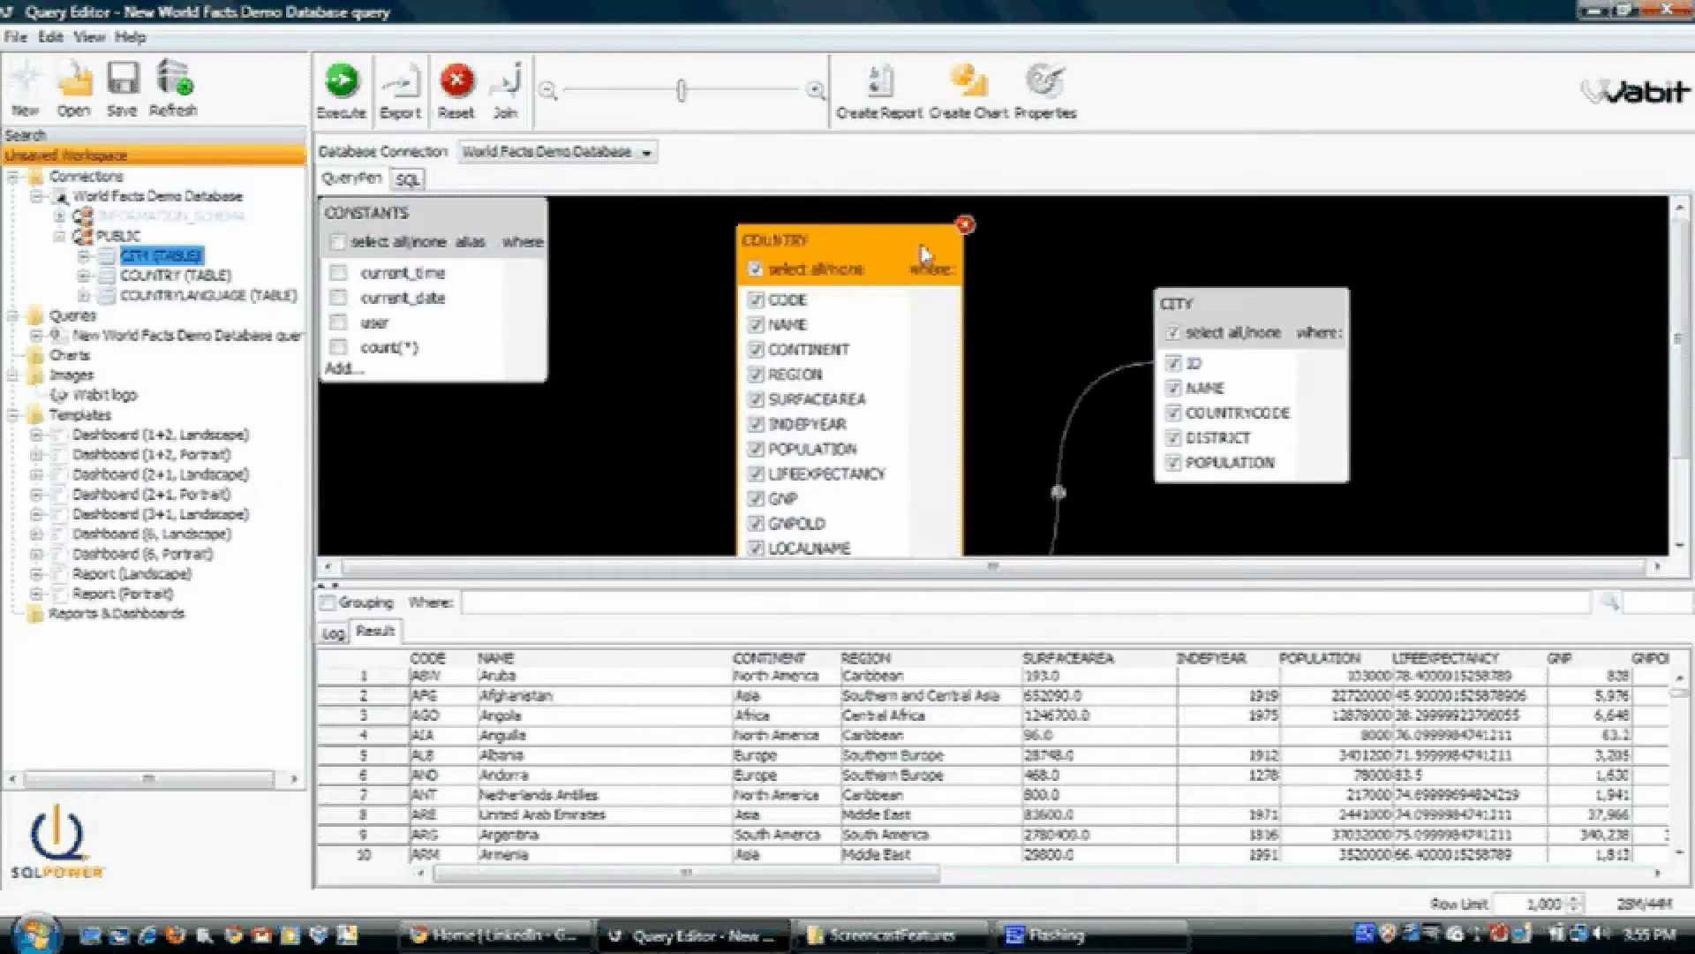
pyautogui.moveTo(686, 95); pyautogui.dragTo(643, 107)
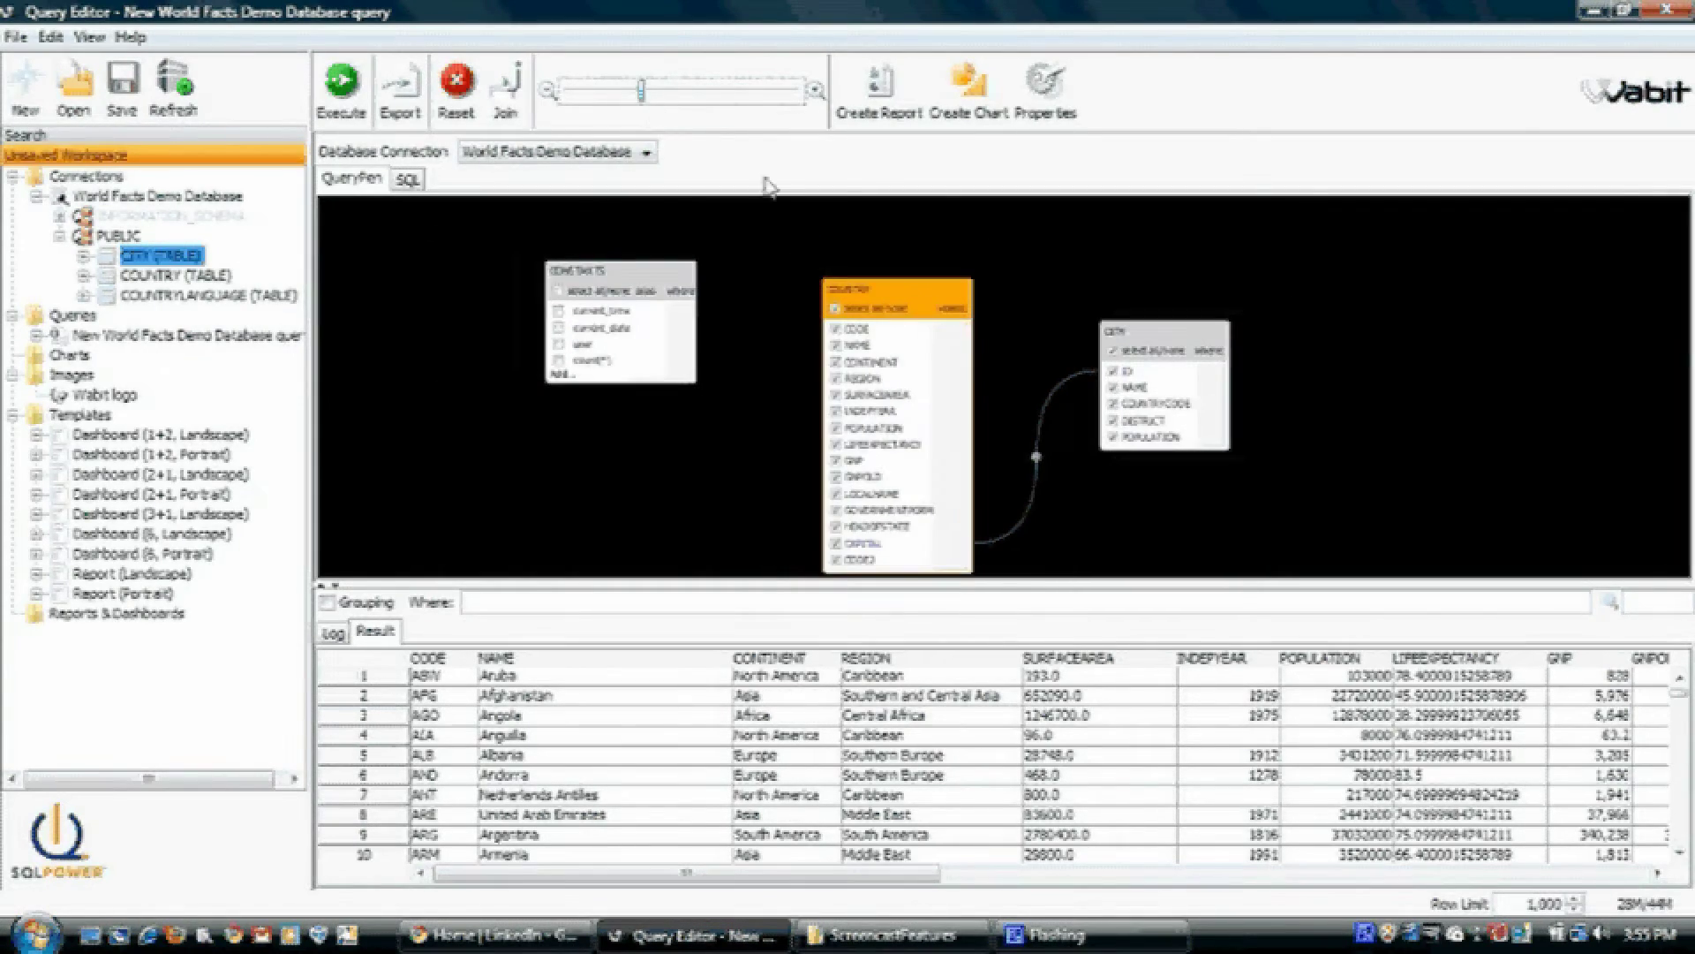
pyautogui.moveTo(896, 292); pyautogui.dragTo(841, 236)
pyautogui.moveTo(1169, 357); pyautogui.dragTo(1065, 308)
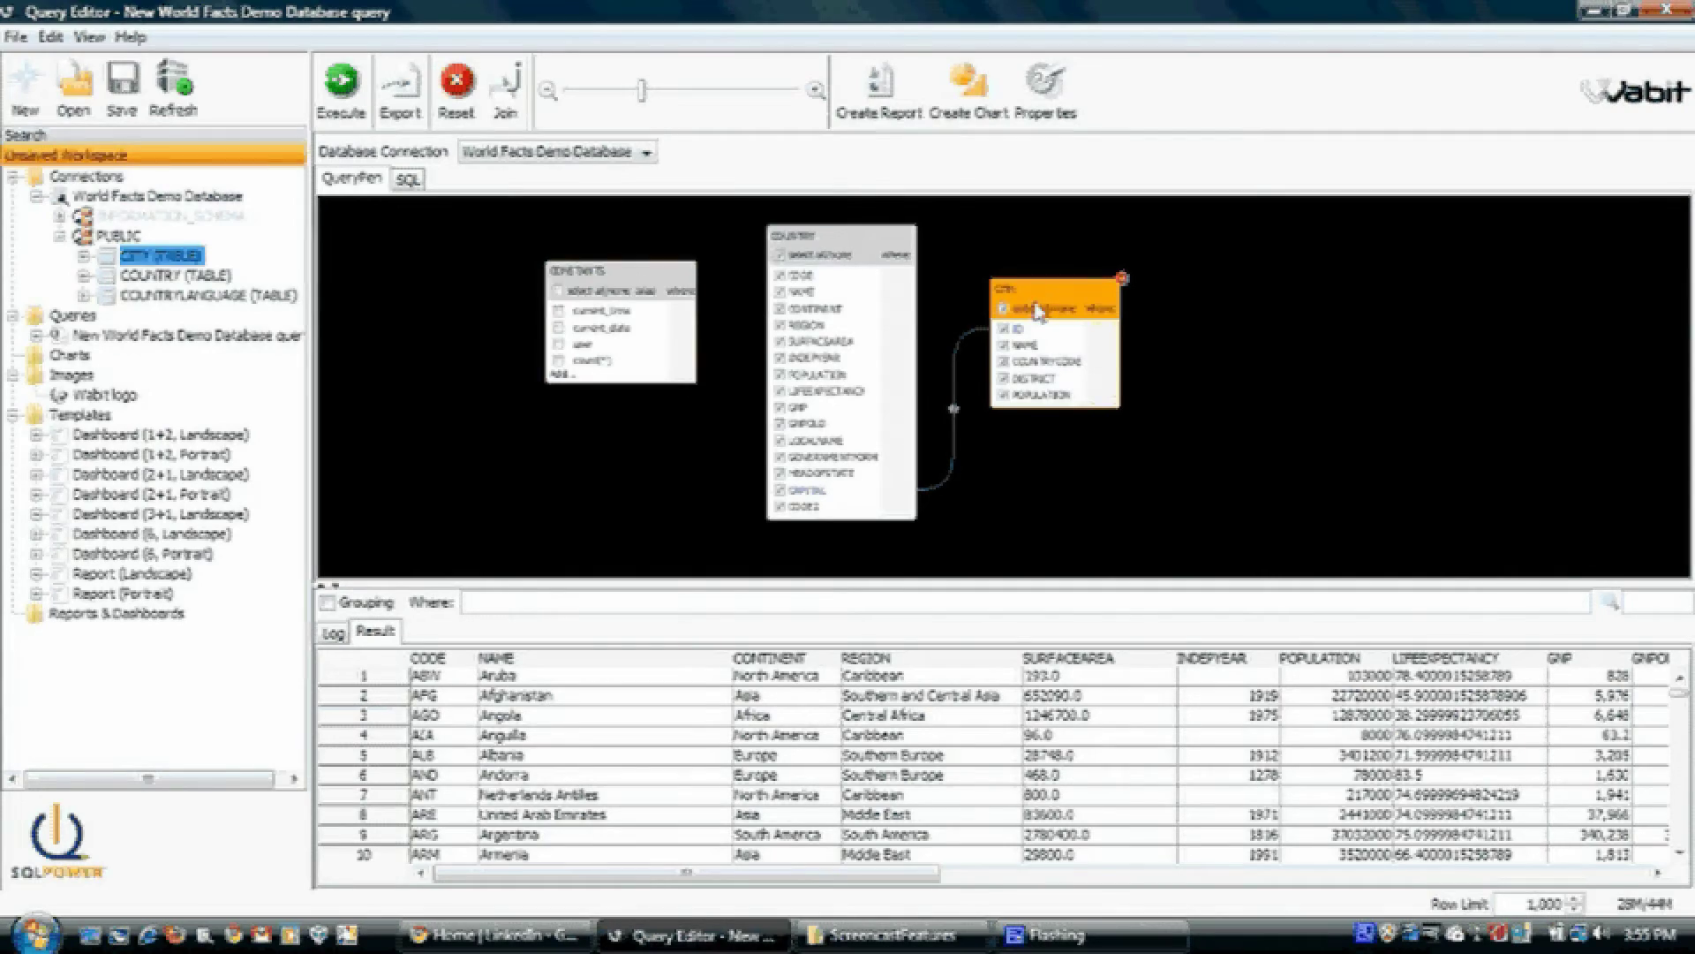
# Step: Deselect all columns of the COUNTRY and CITY tables
pyautogui.click(795, 261)
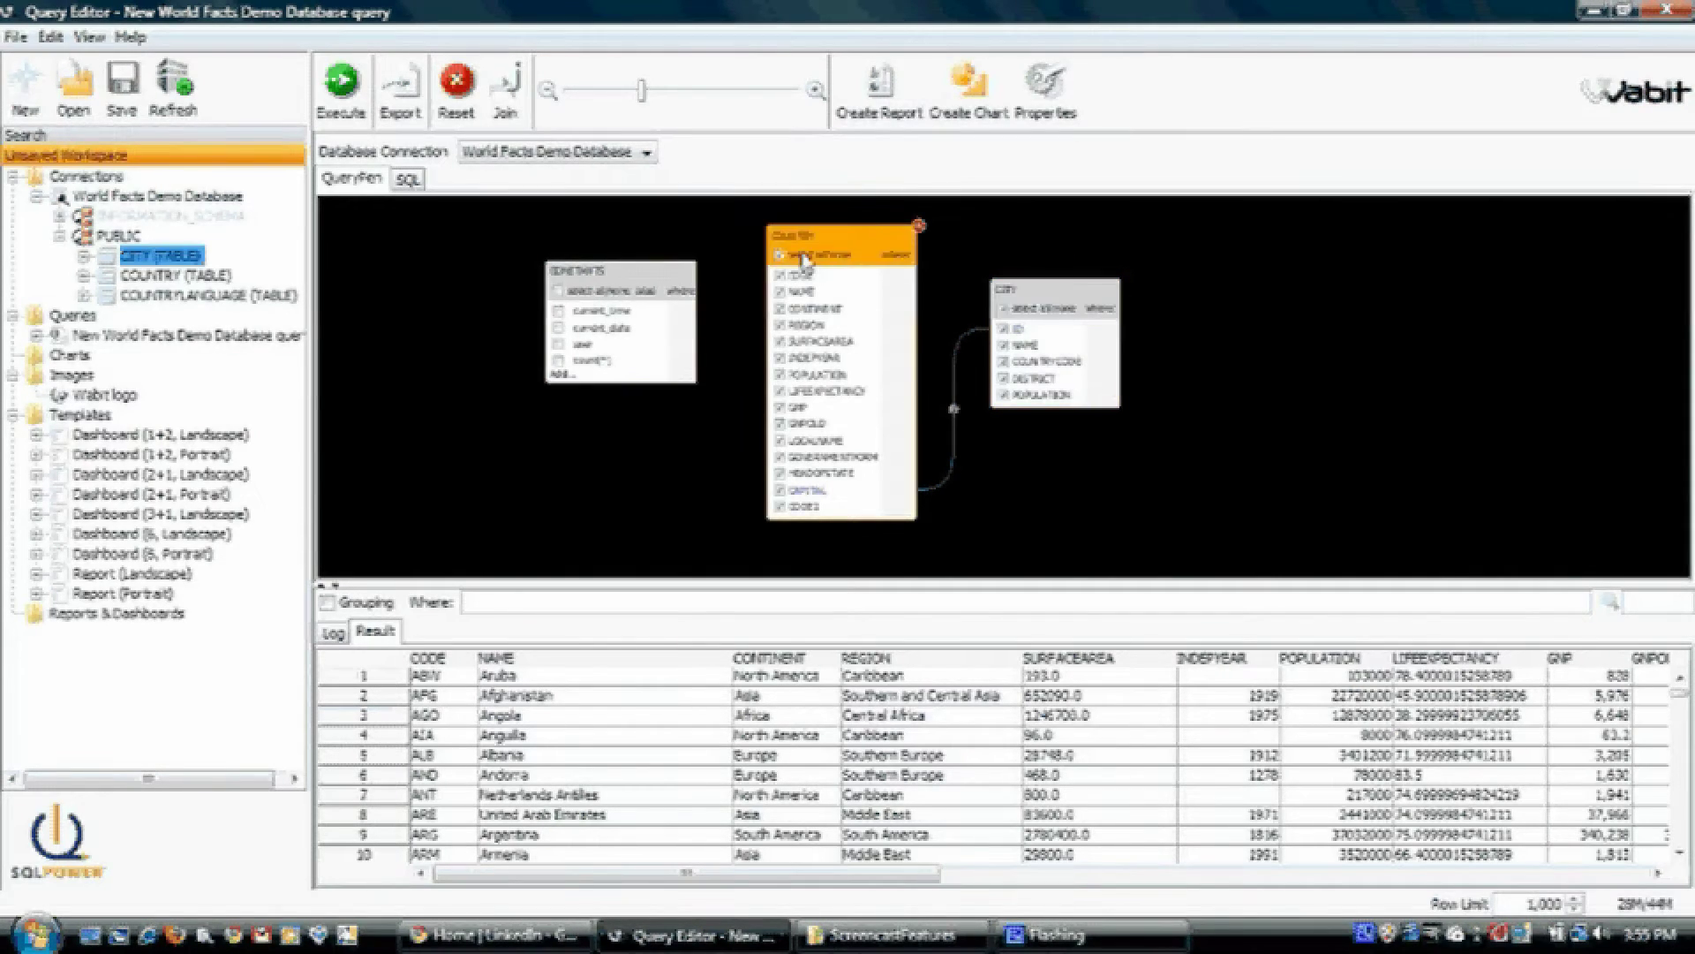
pyautogui.click(781, 256)
pyautogui.click(1005, 309)
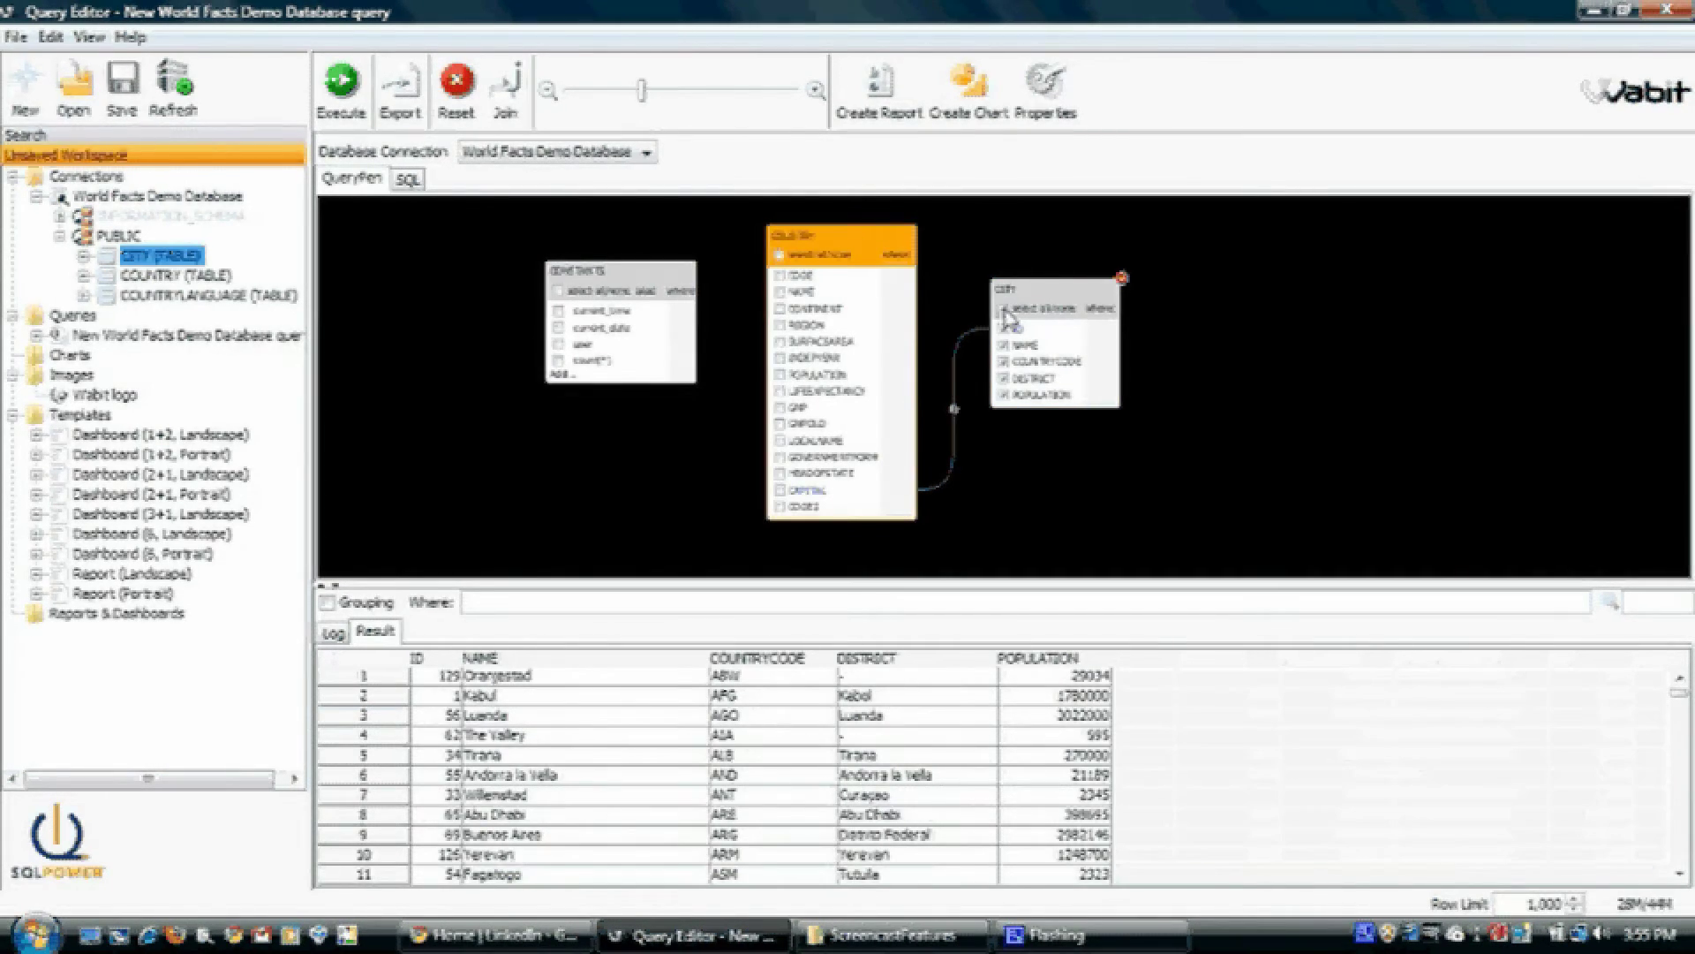
pyautogui.click(1005, 309)
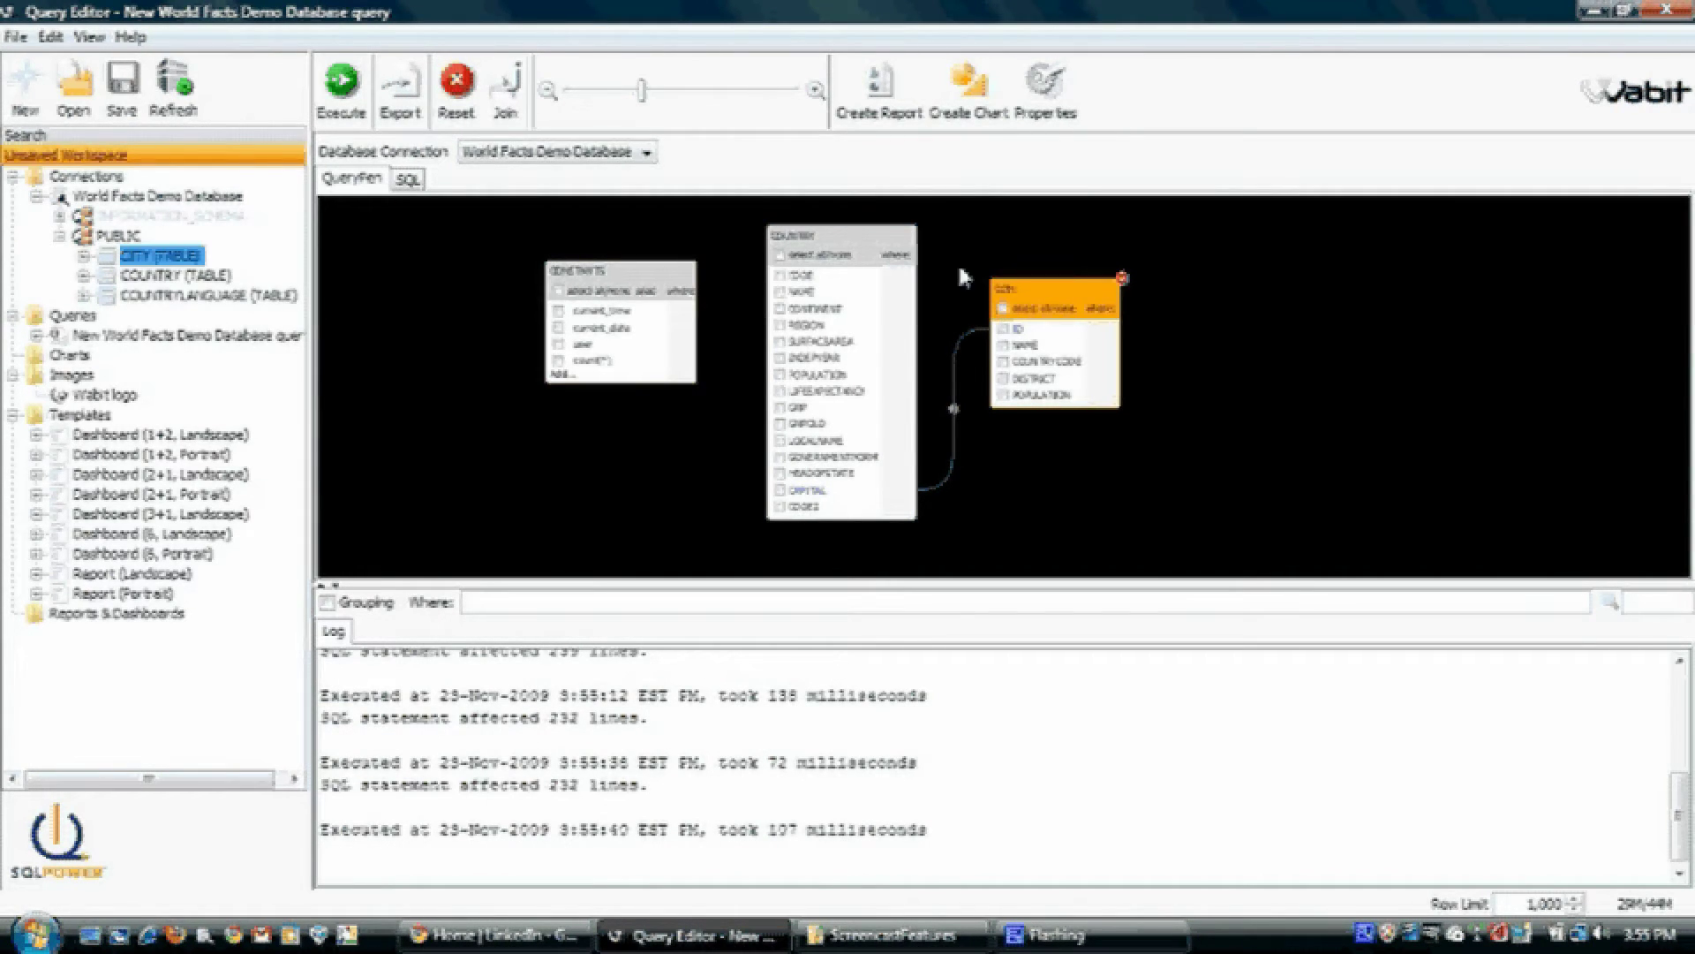
# Step: Include REGION and NAME from COUNTRY plus NAME and POPULATION from CITY in the query
pyautogui.click(780, 326)
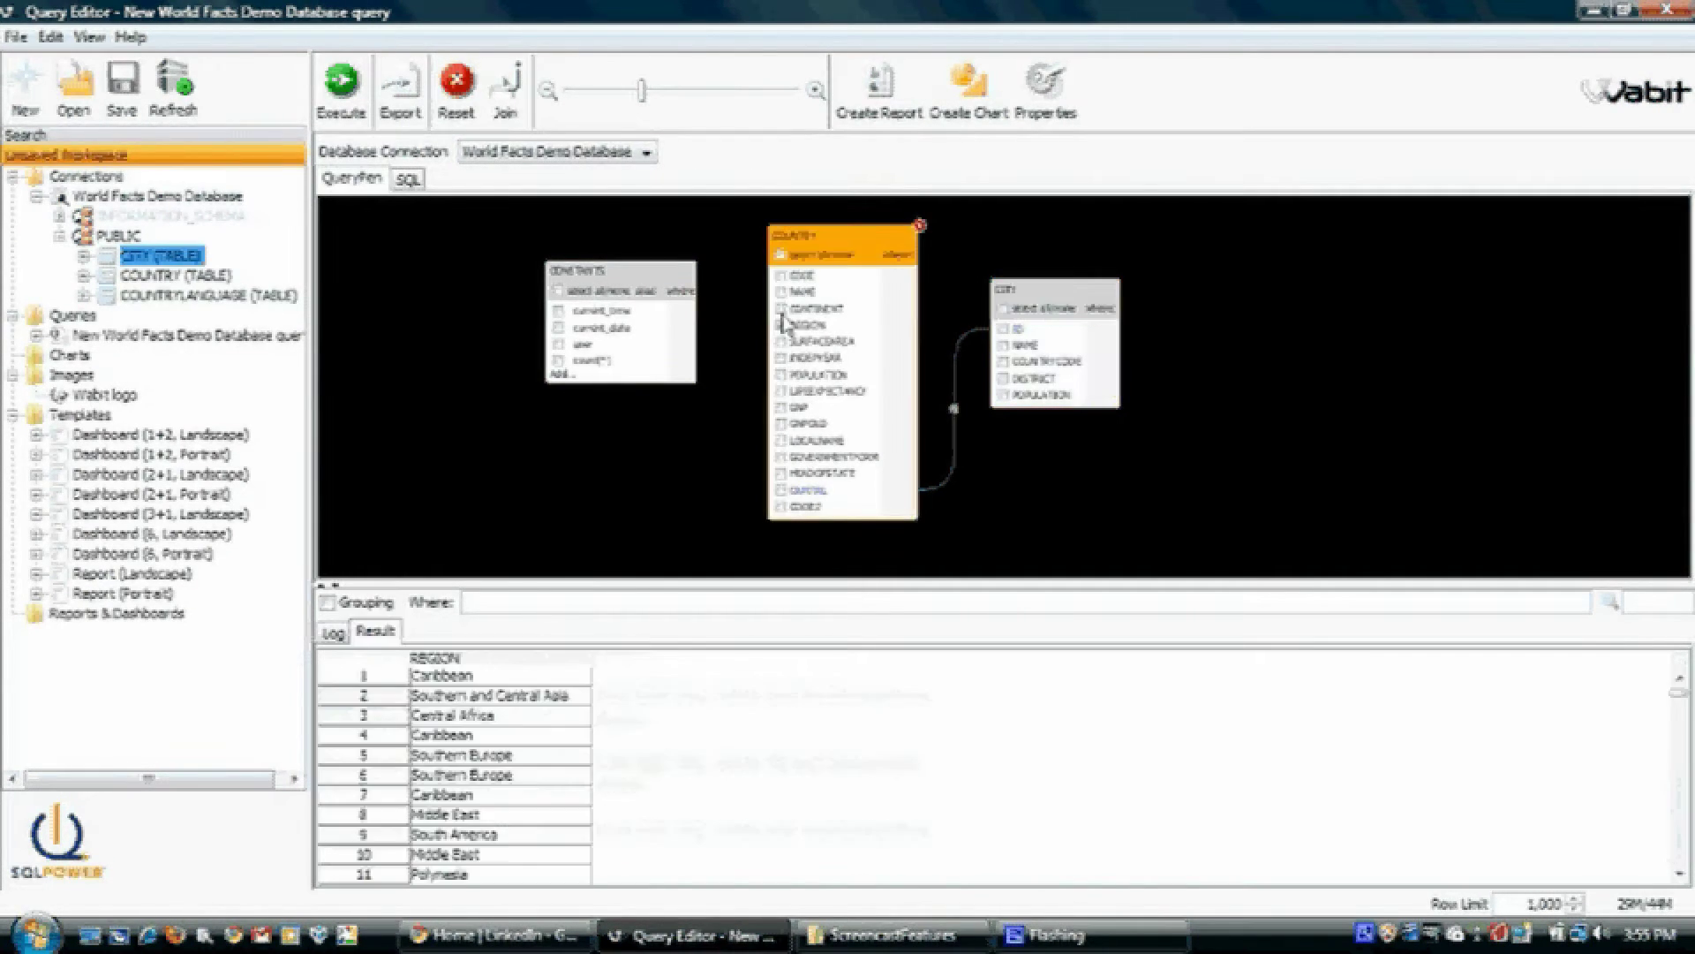
pyautogui.click(782, 293)
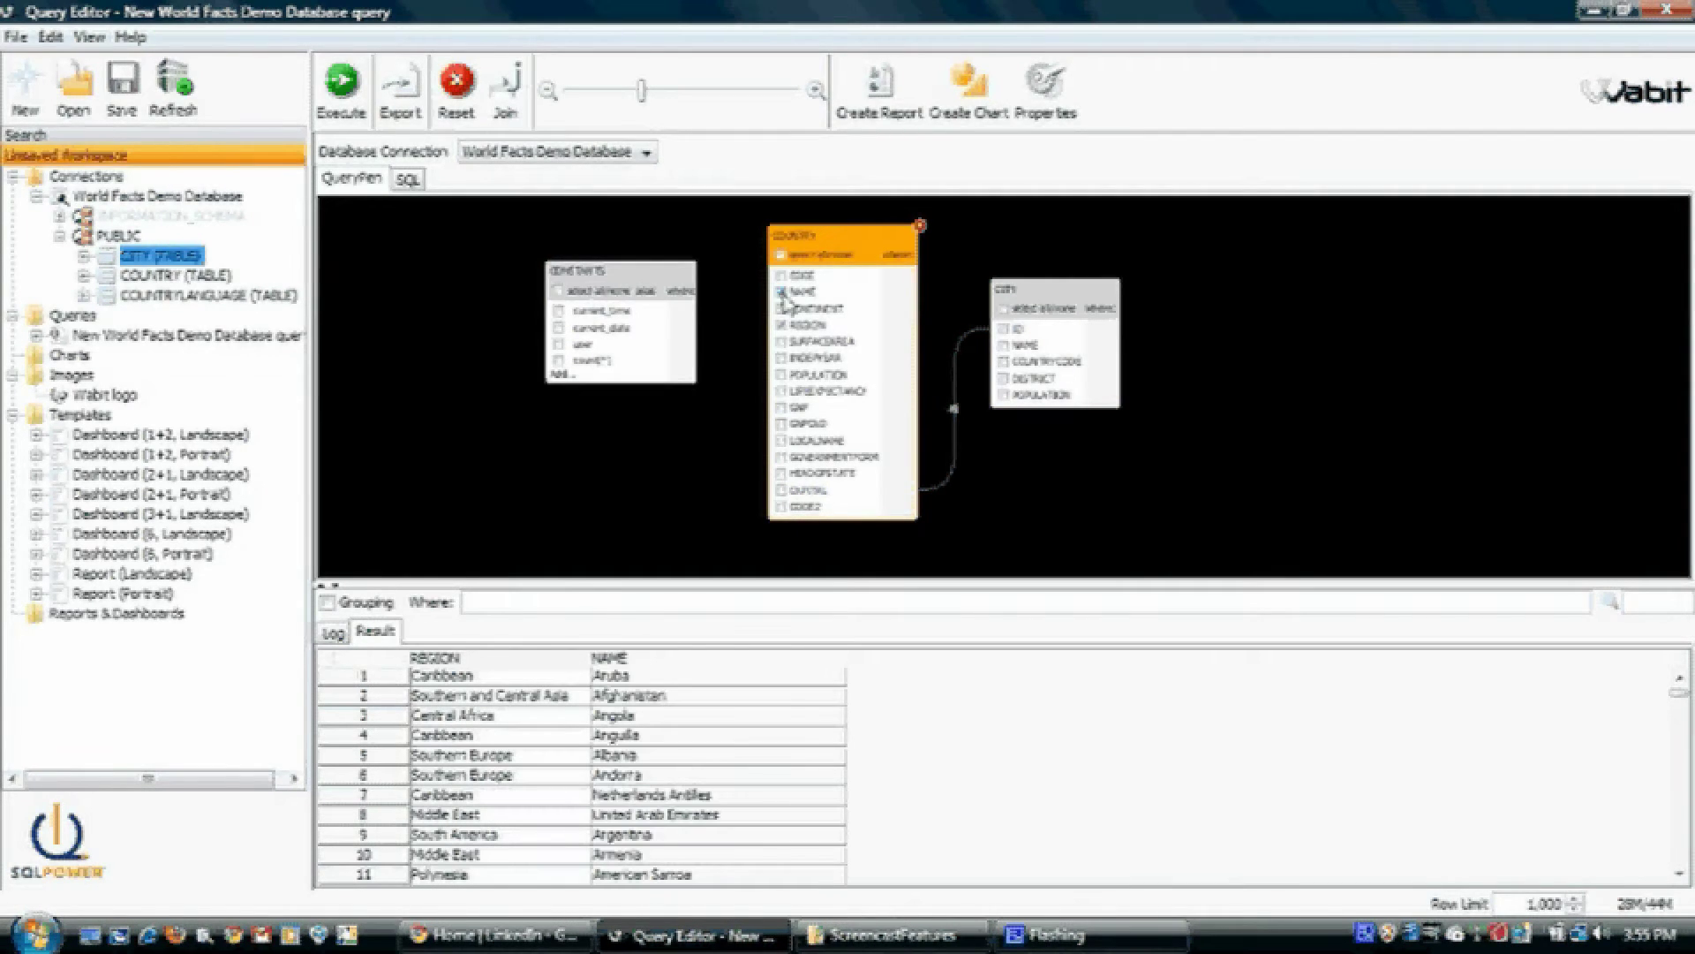
pyautogui.click(1004, 345)
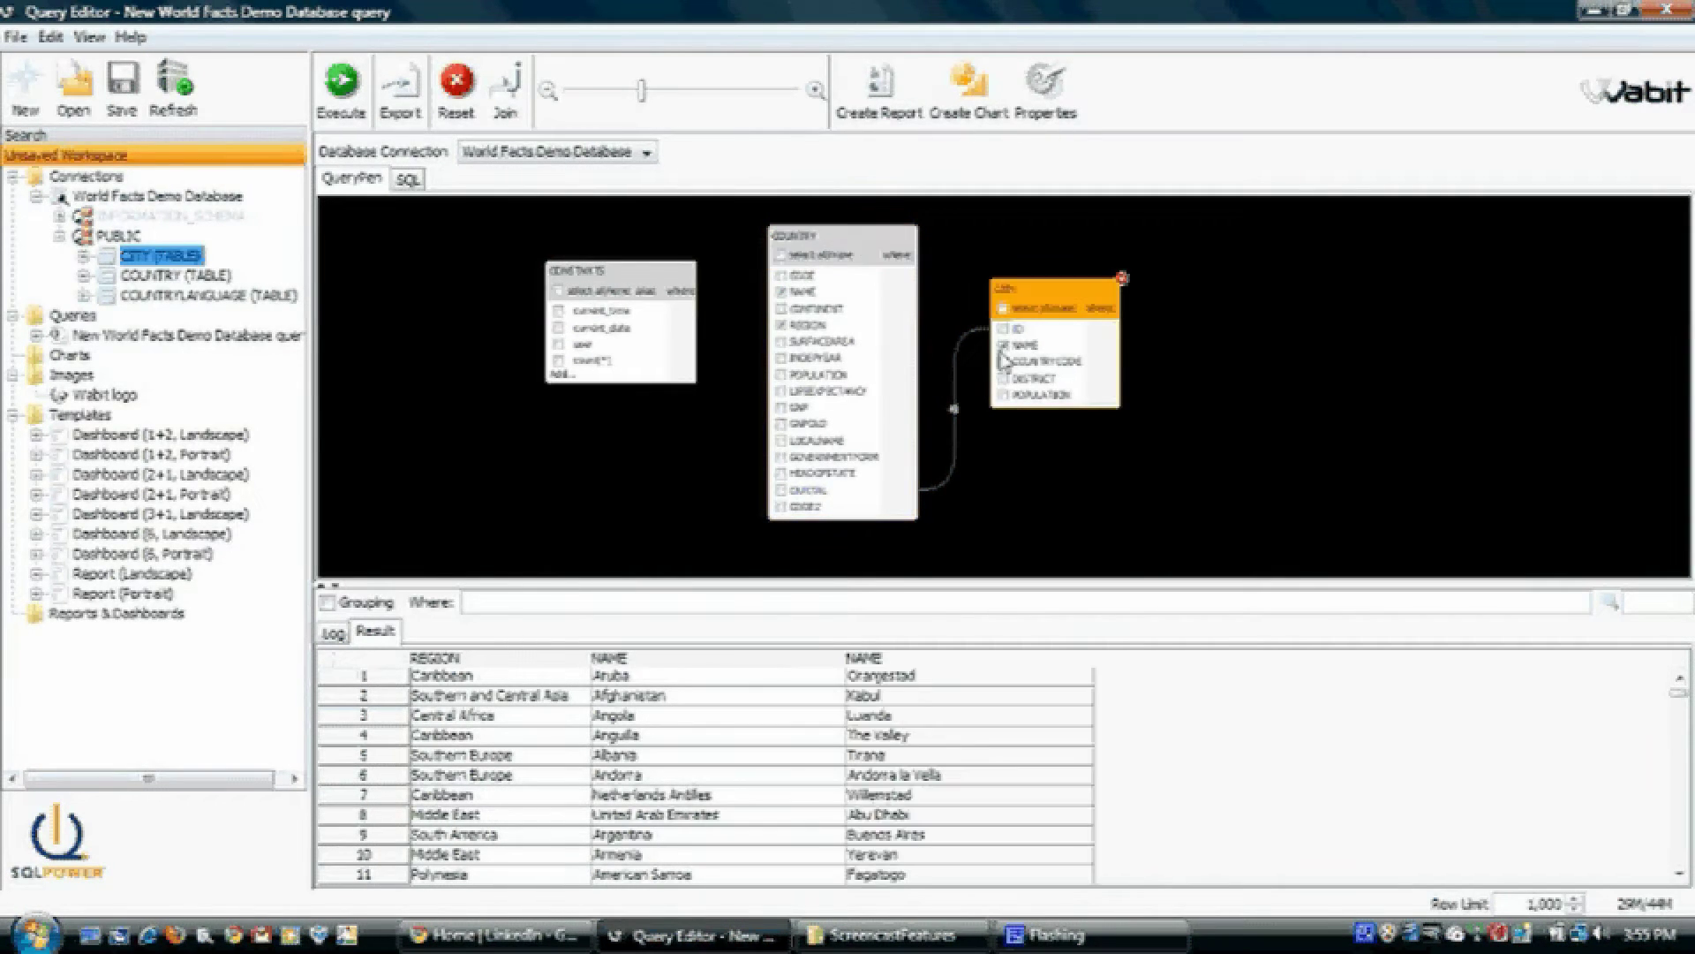
pyautogui.click(1004, 396)
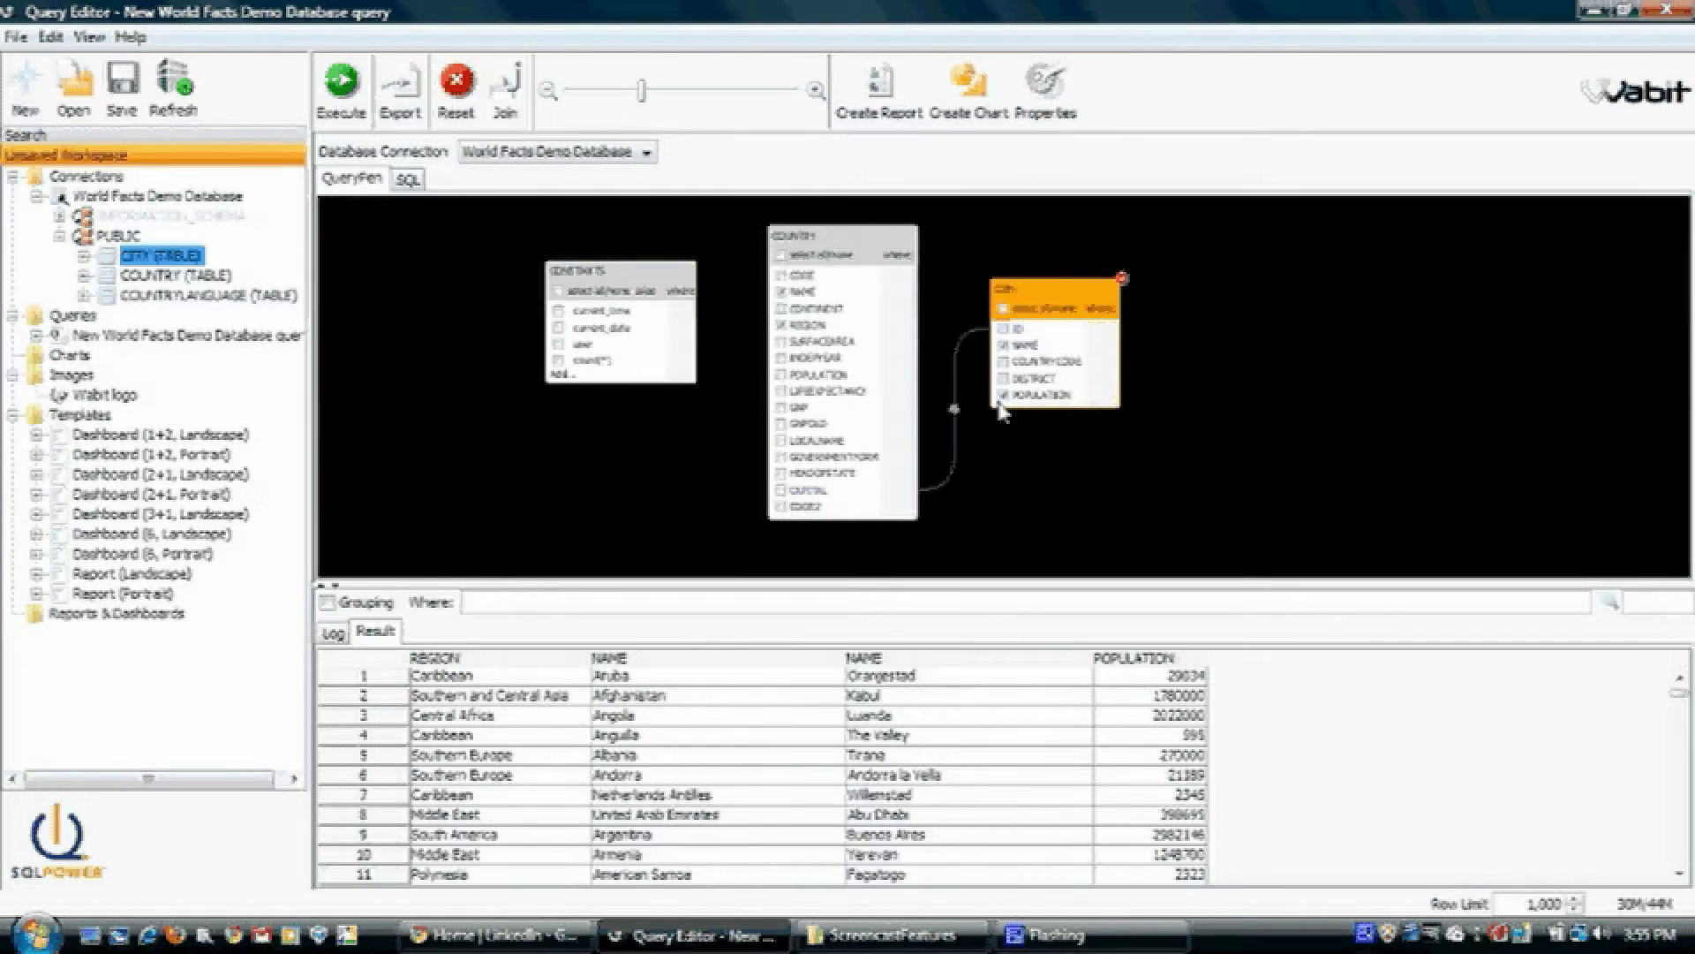
# Step: Filter the COUNTRY table's CONTINENT column with the condition ='Europe'
pyautogui.click(895, 325)
pyautogui.write("=Europe'")
pyautogui.press('Return')
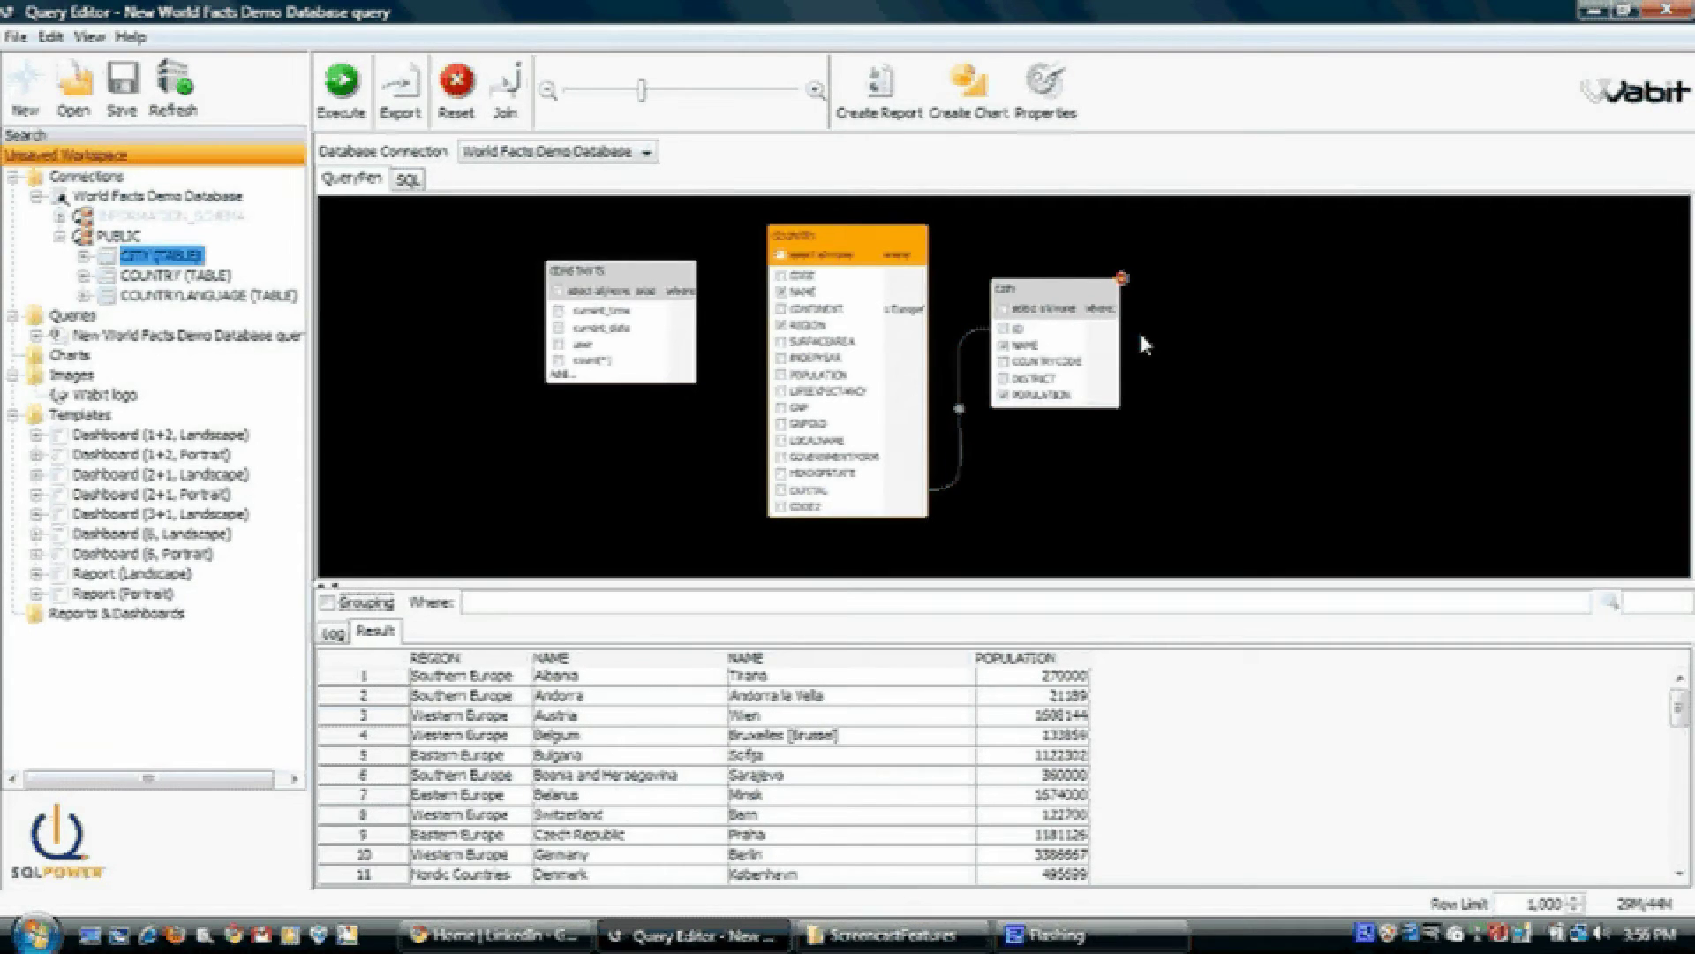
# Step: Give the CITY table's NAME column the alias City and the COUNTRY table's NAME column the alias Country
pyautogui.doubleClick(1027, 348)
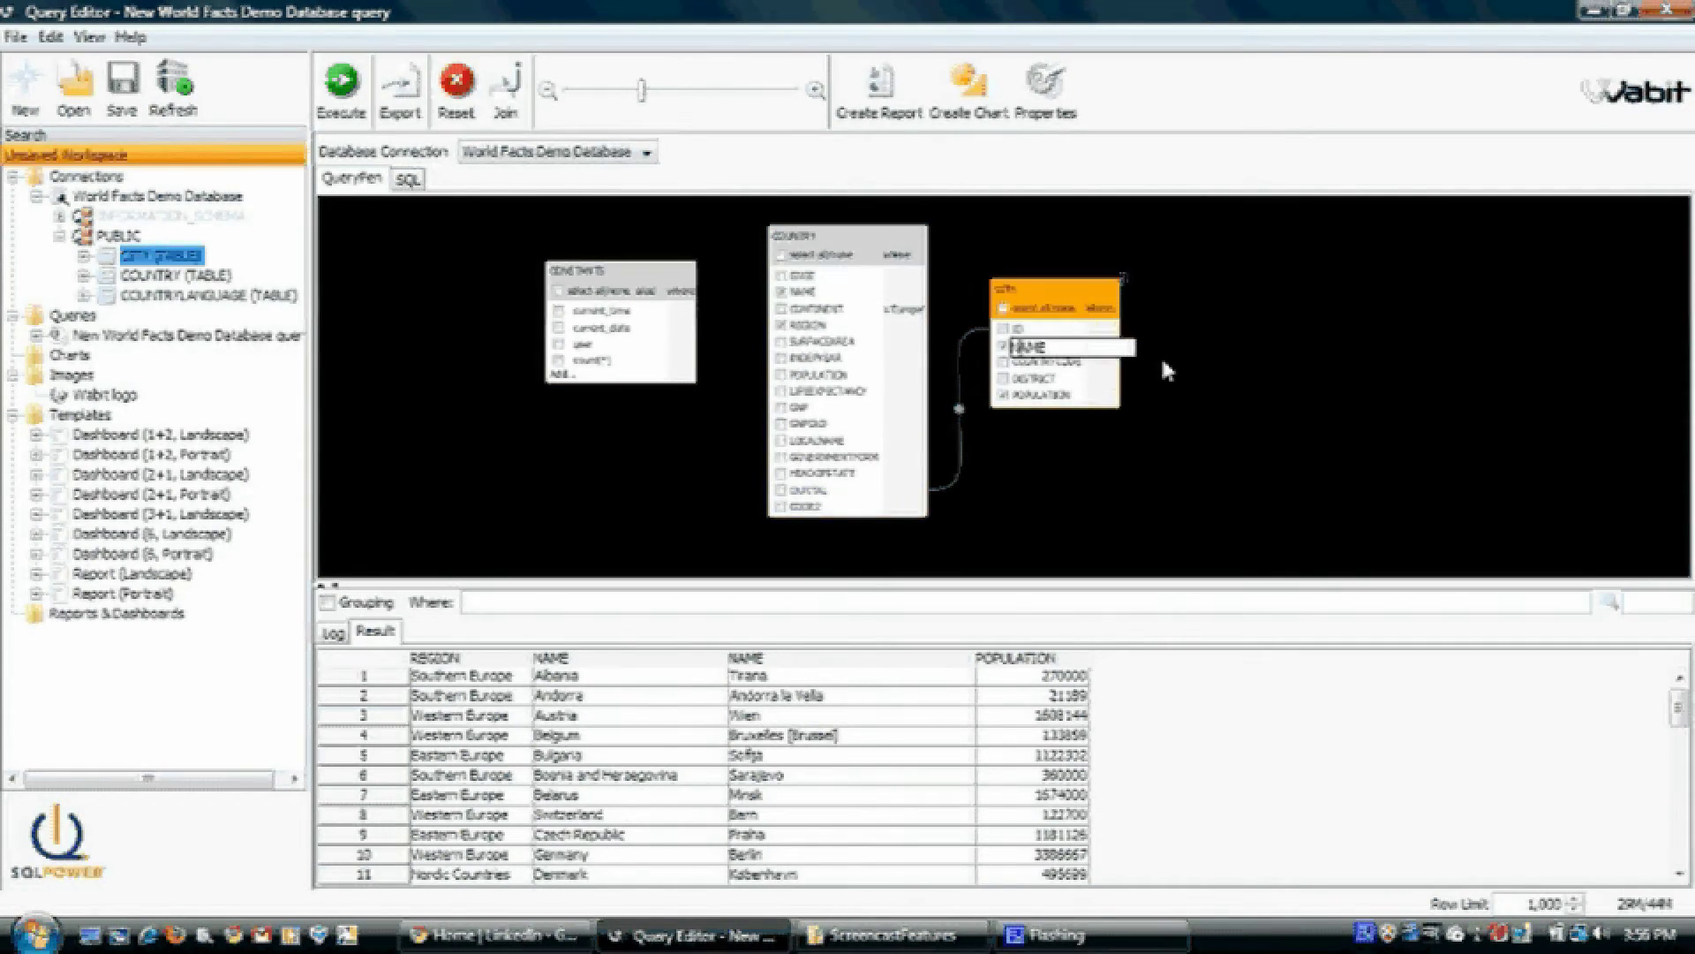
pyautogui.write('City')
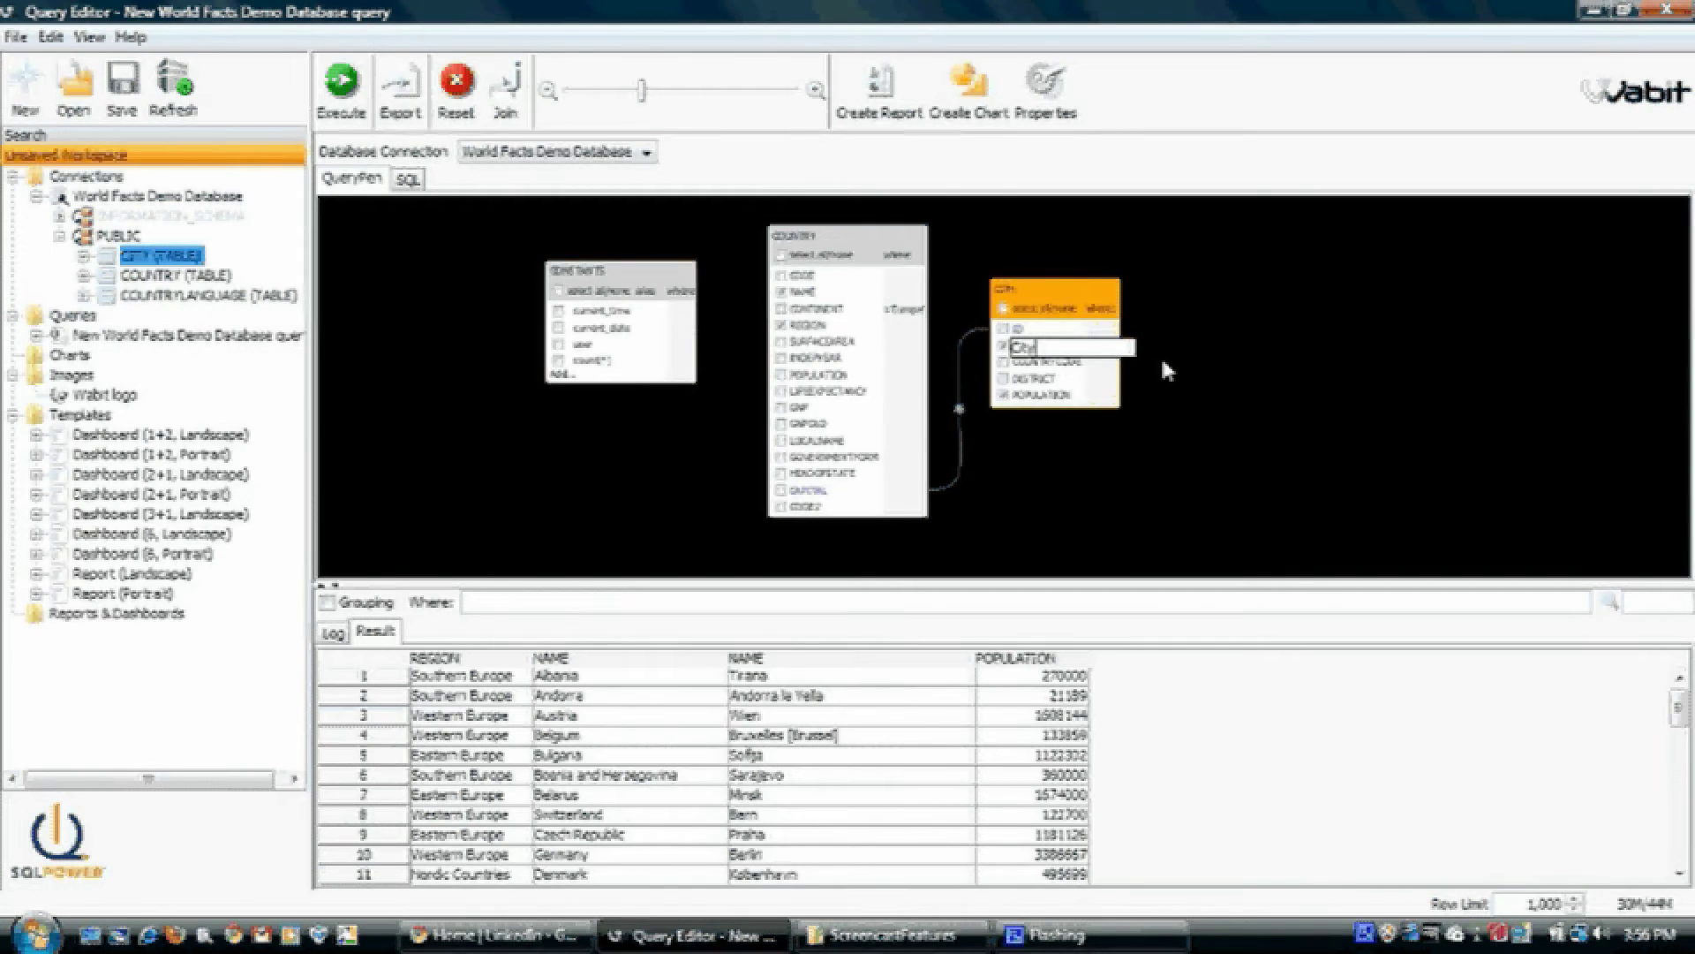
pyautogui.press('Return')
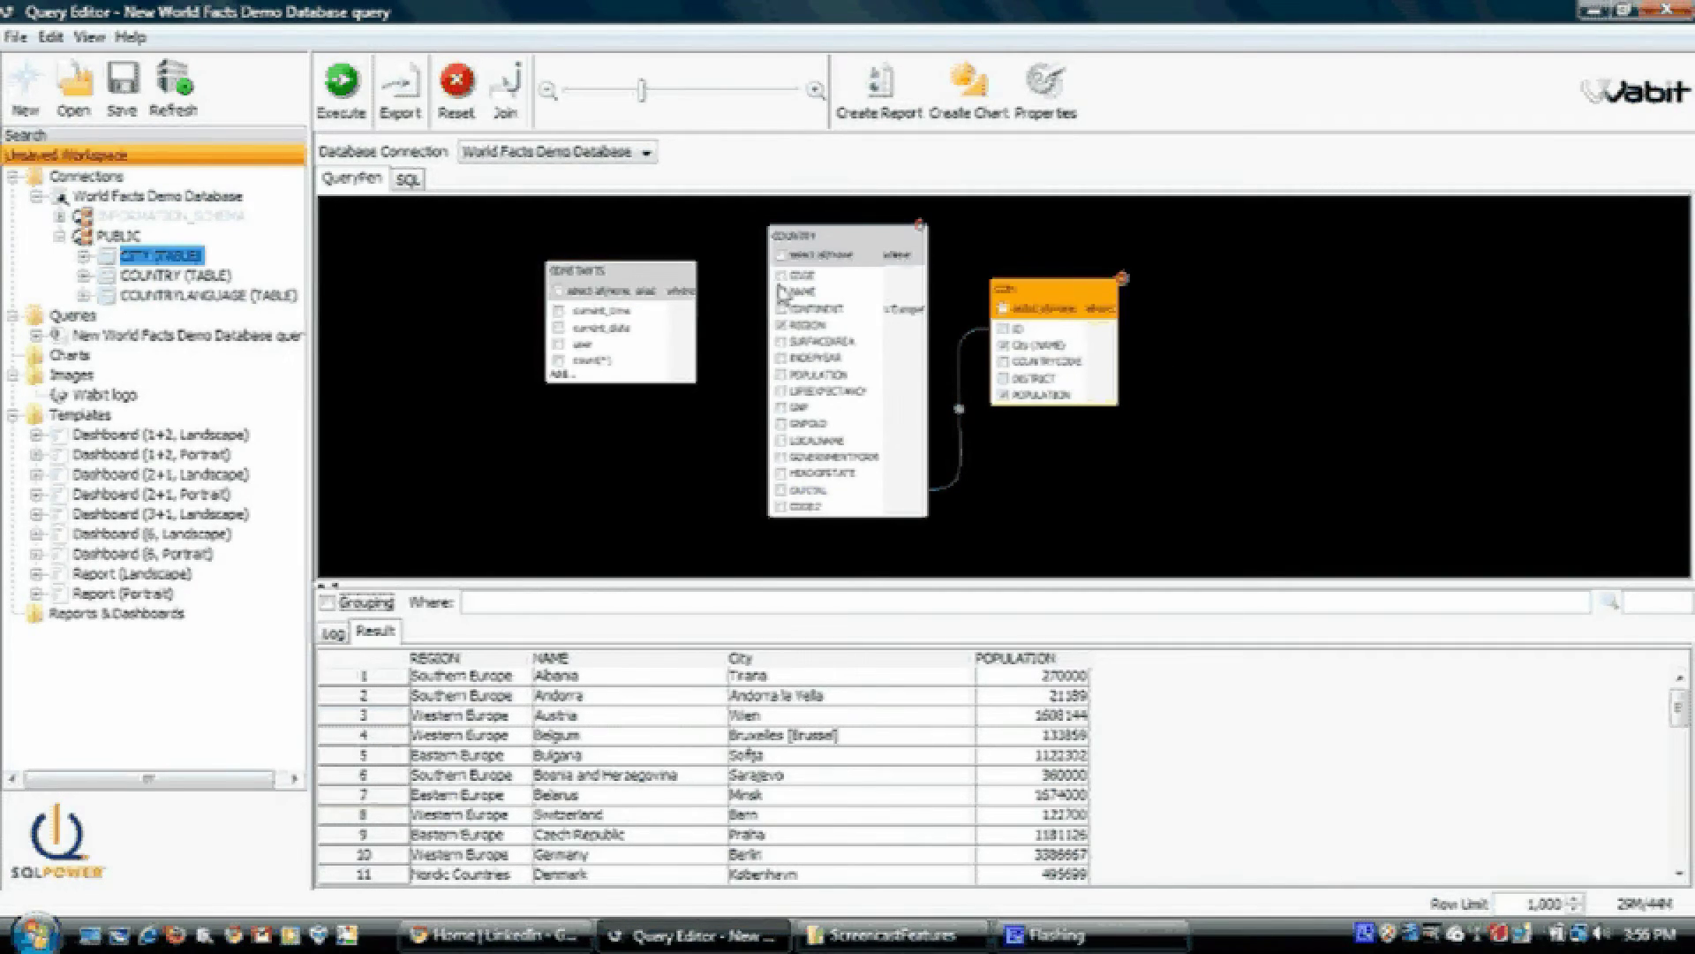
pyautogui.doubleClick(848, 293)
pyautogui.write('C')
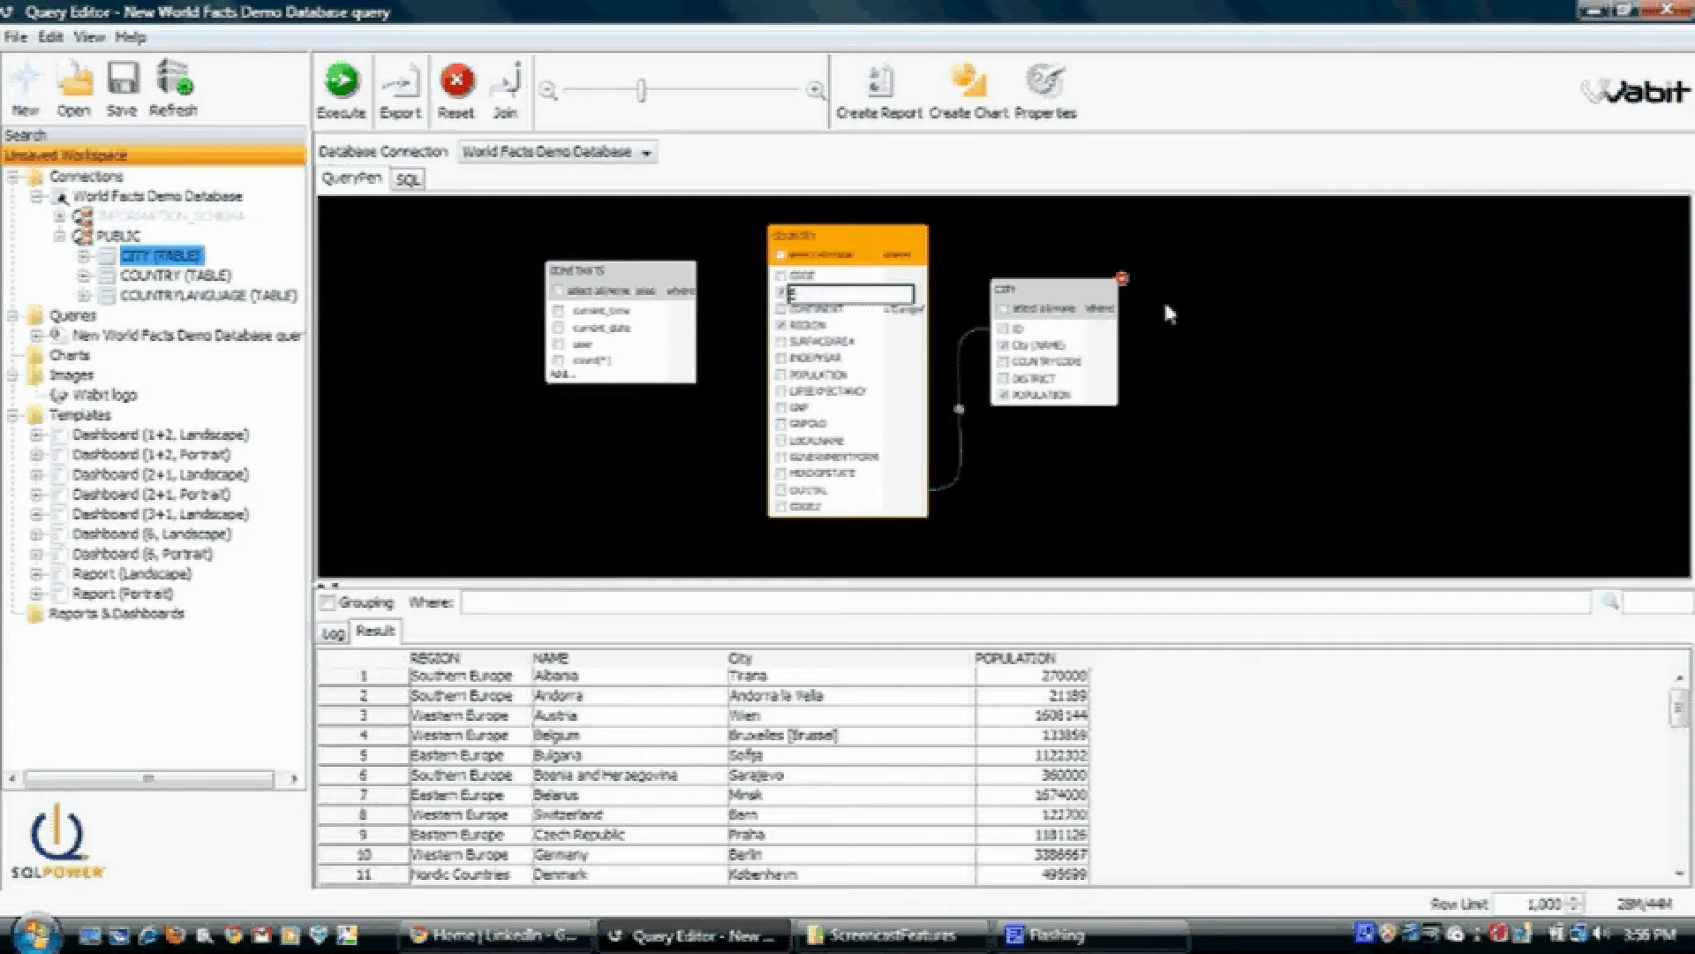
pyautogui.write('ountry')
pyautogui.press('Return')
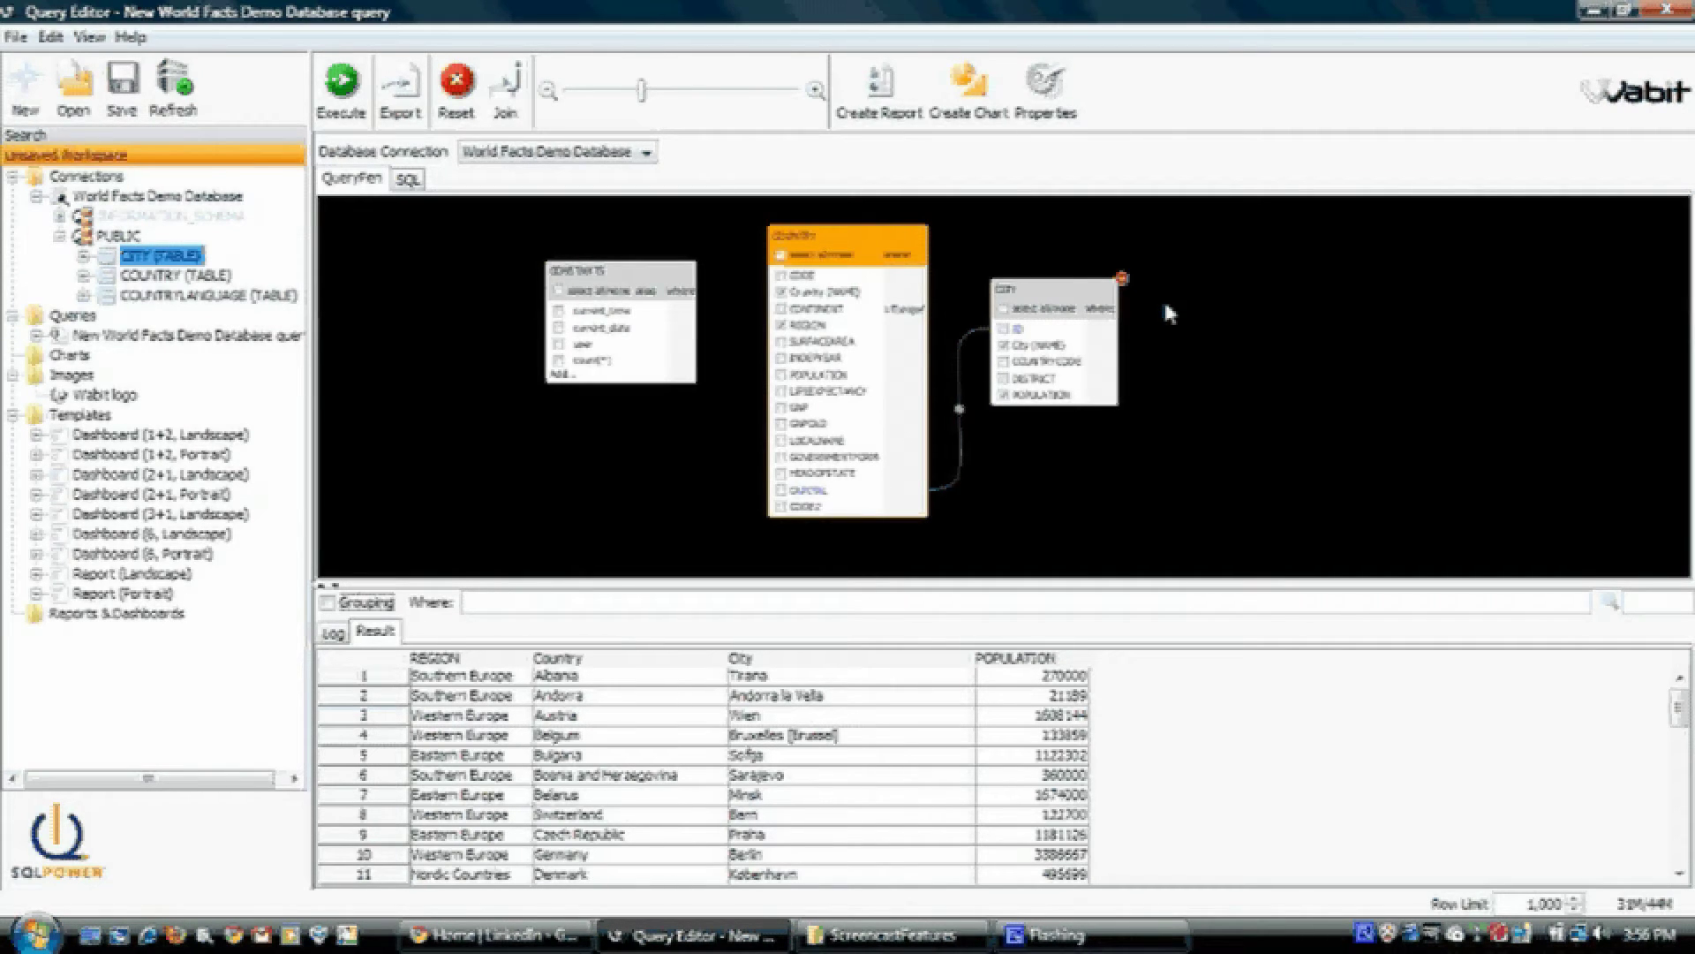
# Step: Sort the query results by REGION ascending and within that by POPULATION descending
pyautogui.click(448, 664)
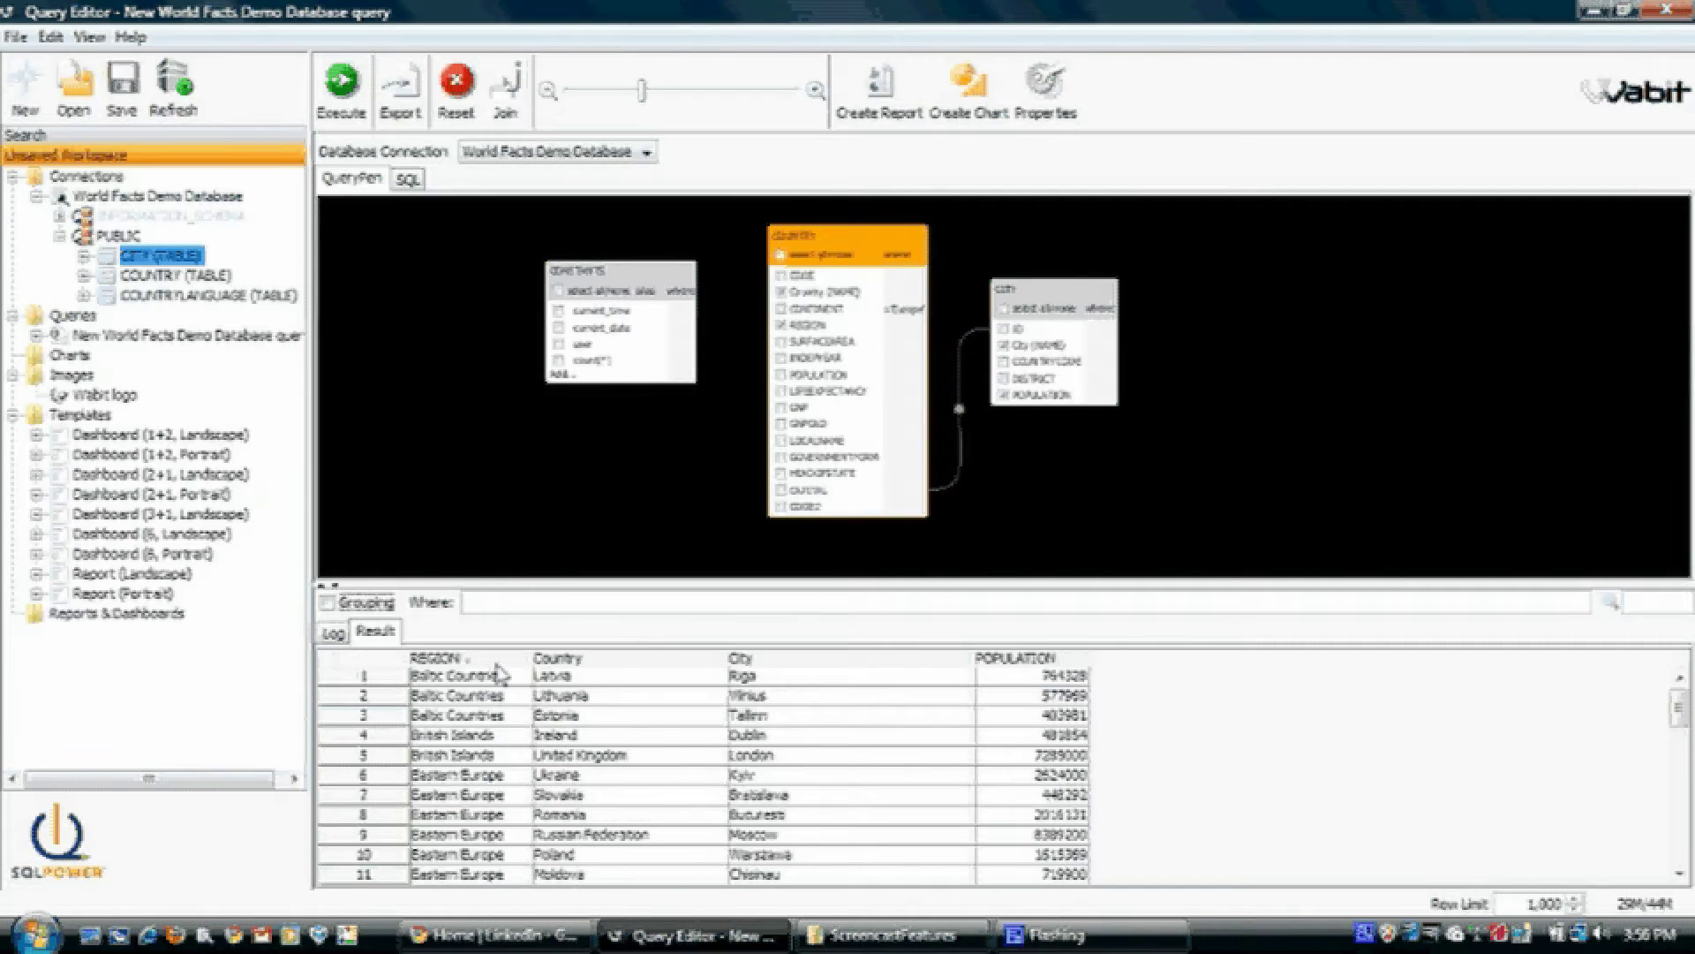
pyautogui.click(1042, 661)
pyautogui.click(1043, 661)
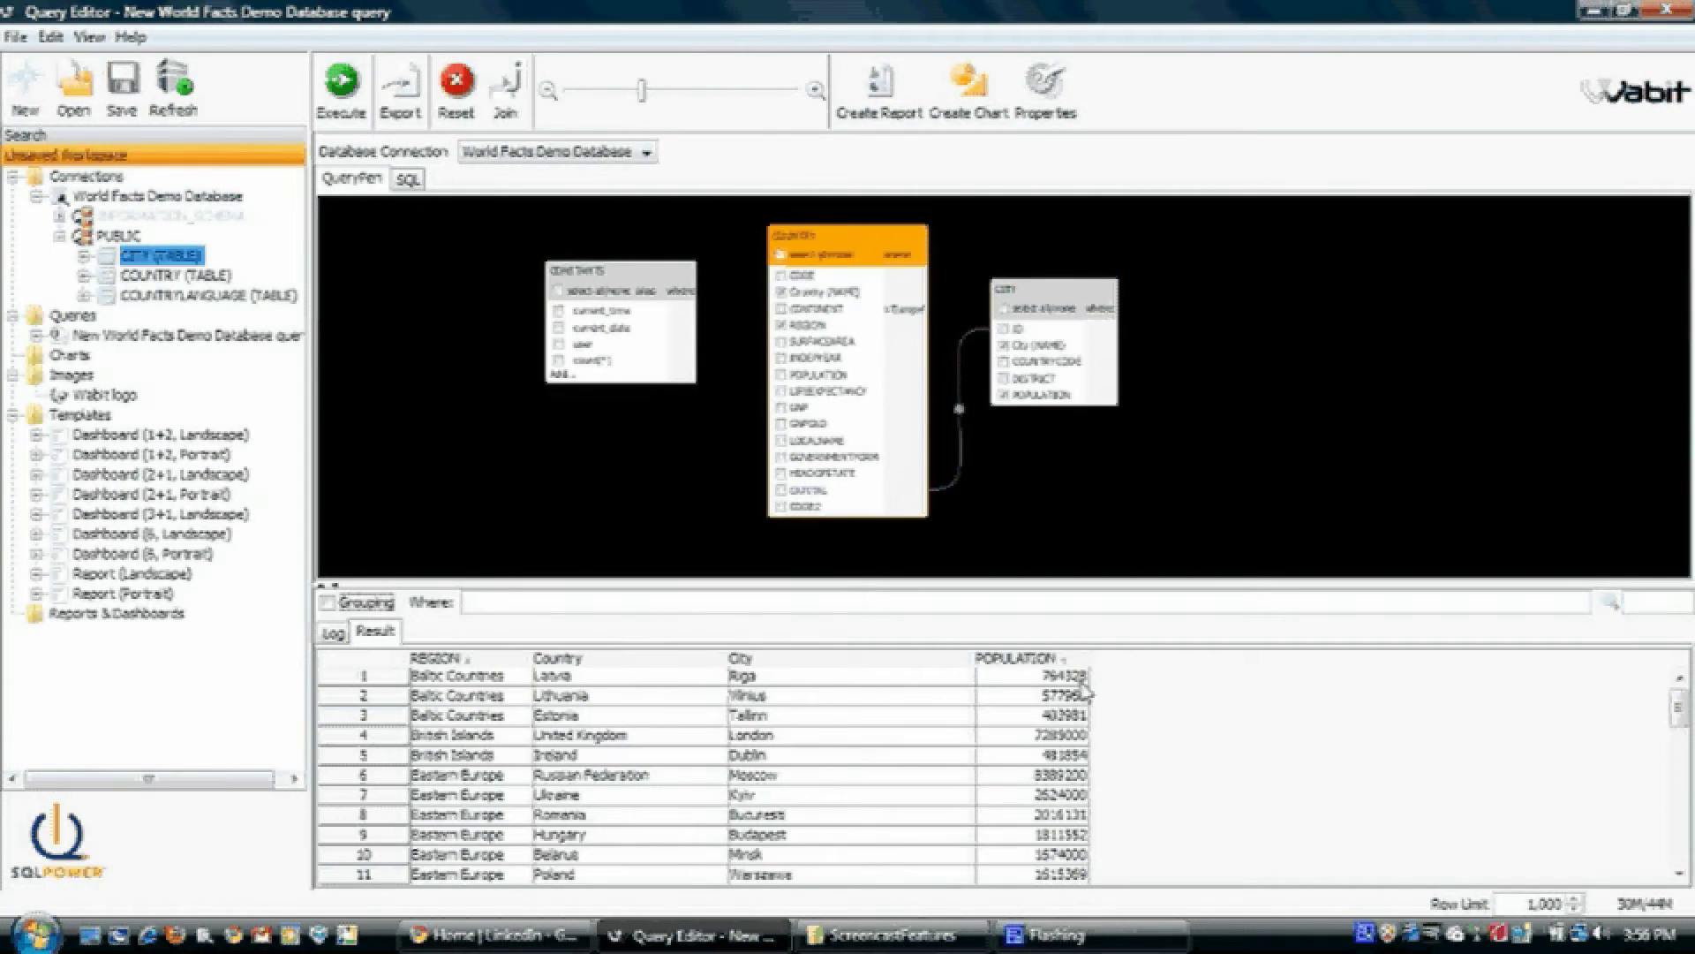
# Step: Swap the Country and City columns in the results and restore their original order
pyautogui.moveTo(574, 667); pyautogui.dragTo(746, 672)
pyautogui.moveTo(624, 668); pyautogui.dragTo(805, 687)
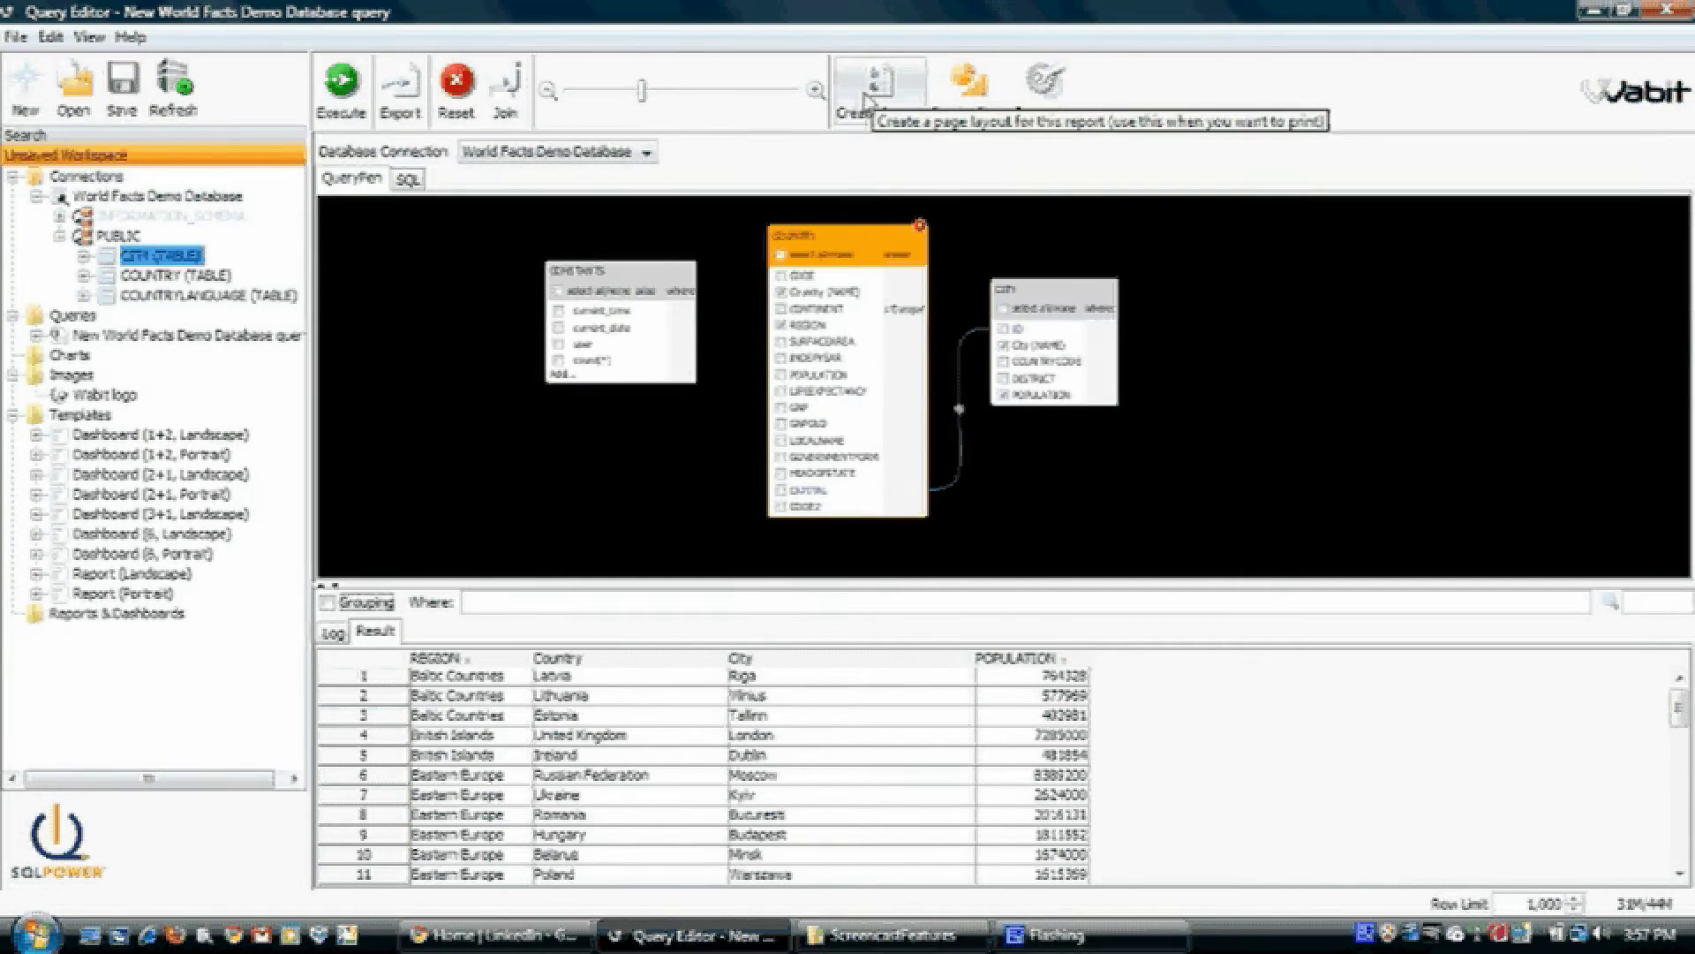
# Step: Create a new report from the Report (Portrait) template and place the World Facts query in its content area
pyautogui.rightClick(124, 596)
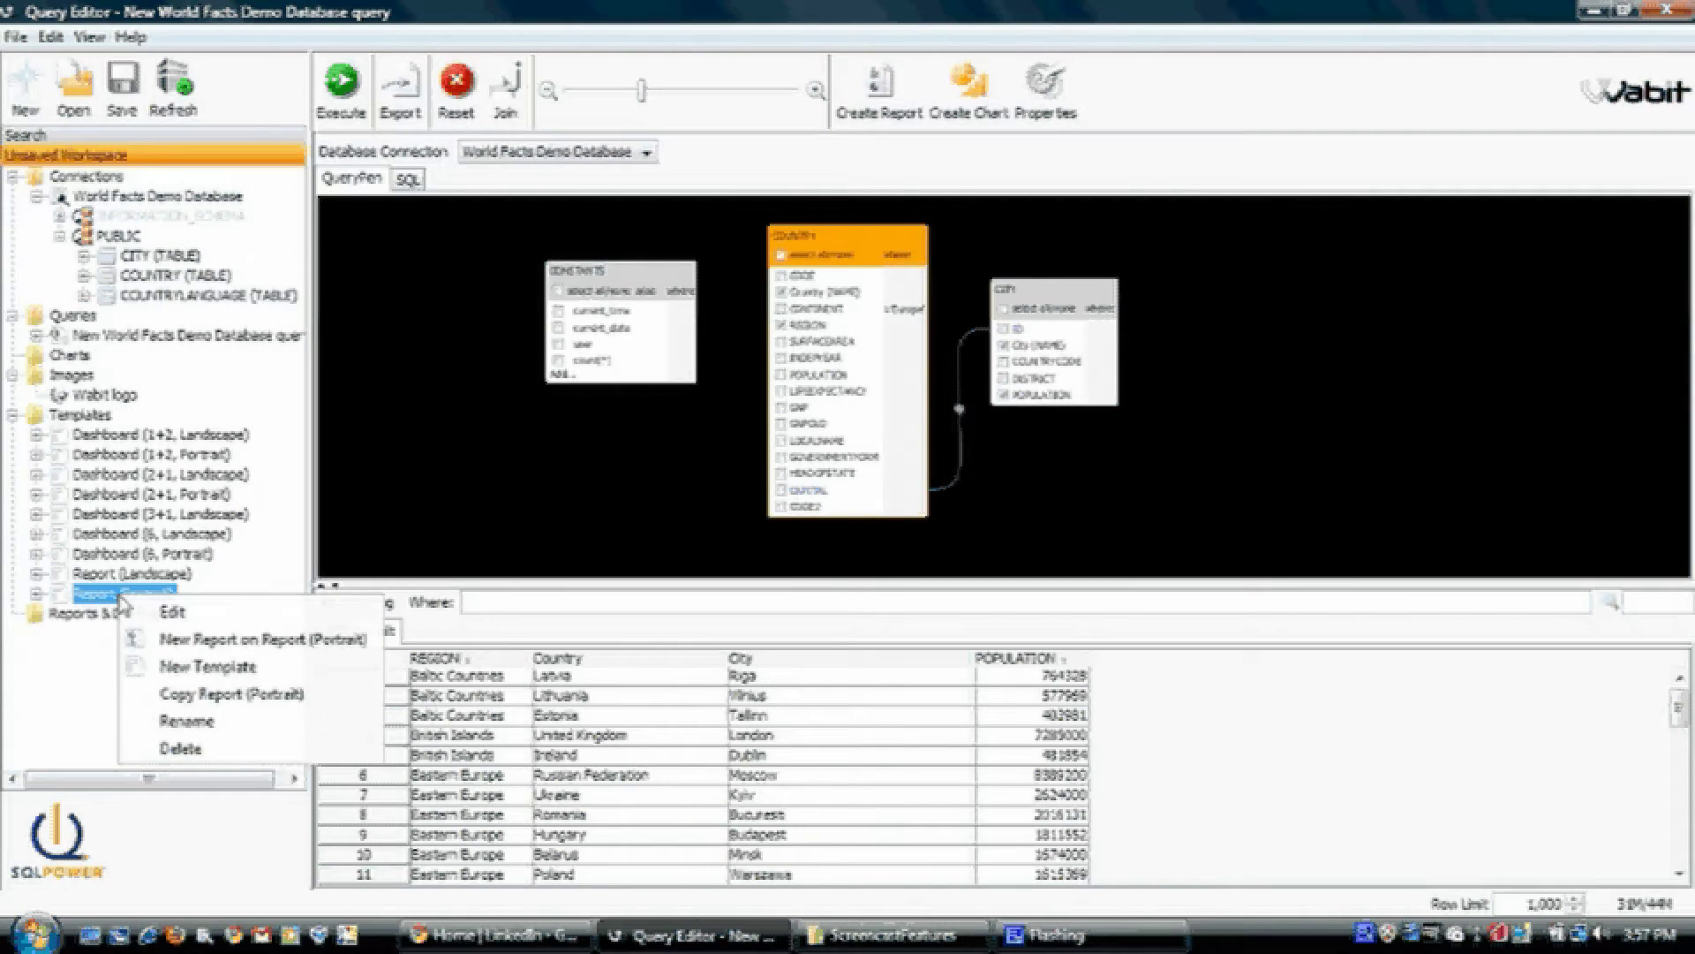
pyautogui.click(168, 645)
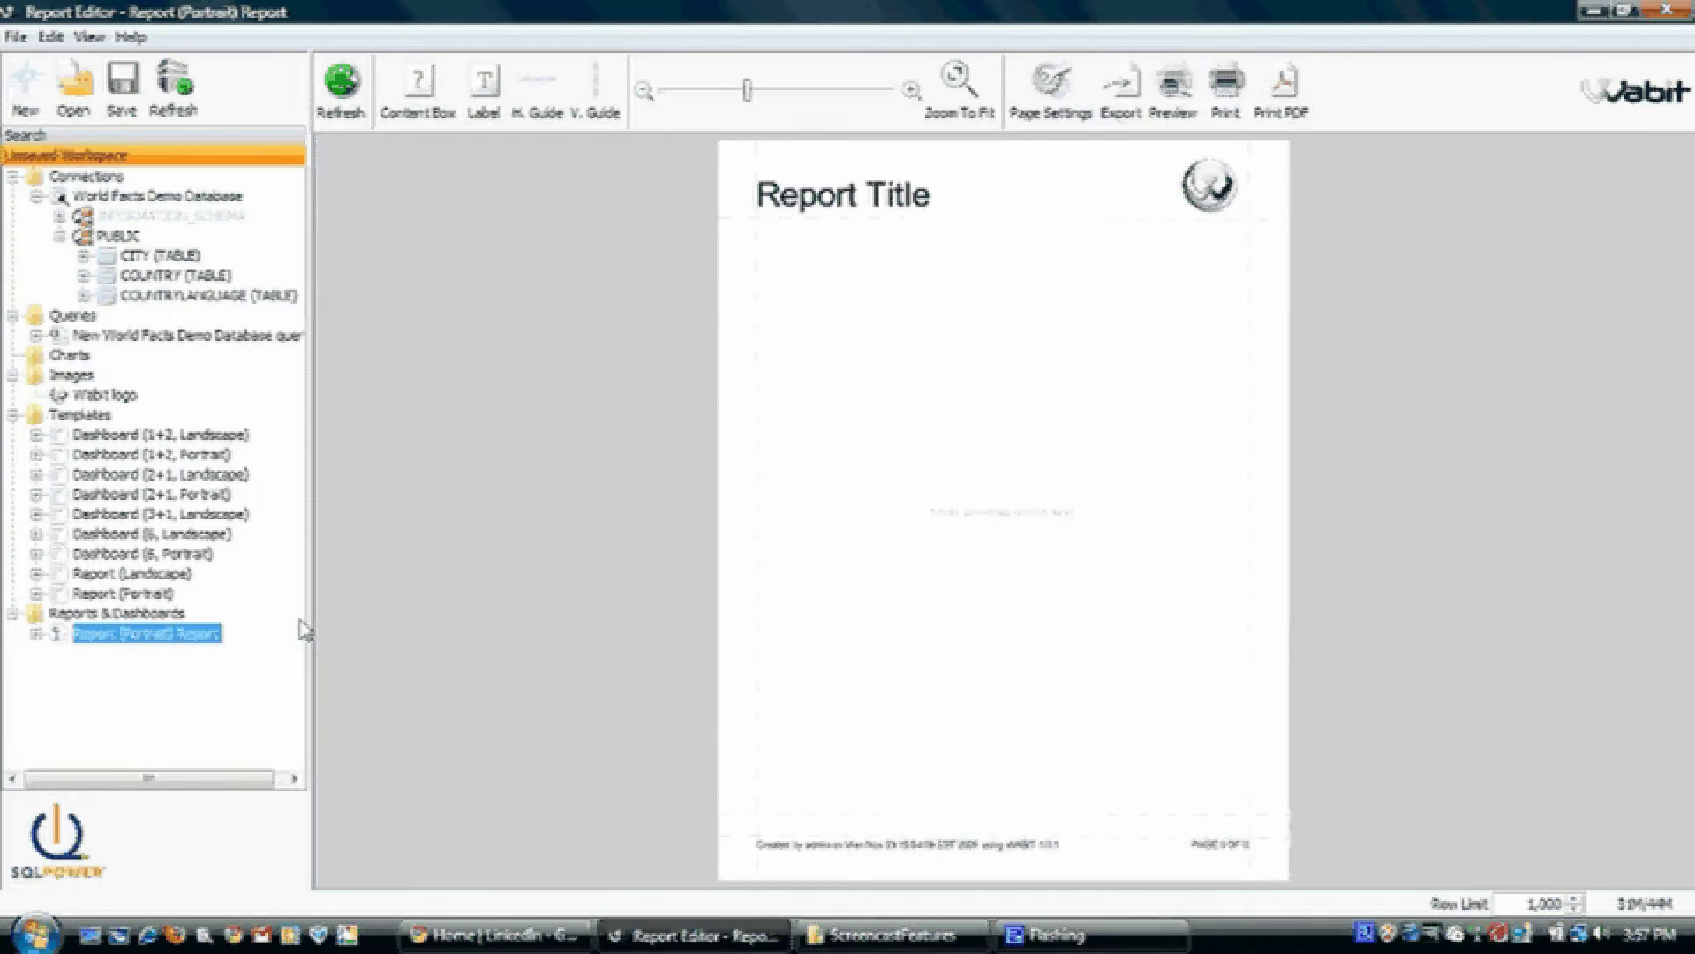
pyautogui.moveTo(176, 335); pyautogui.dragTo(978, 407)
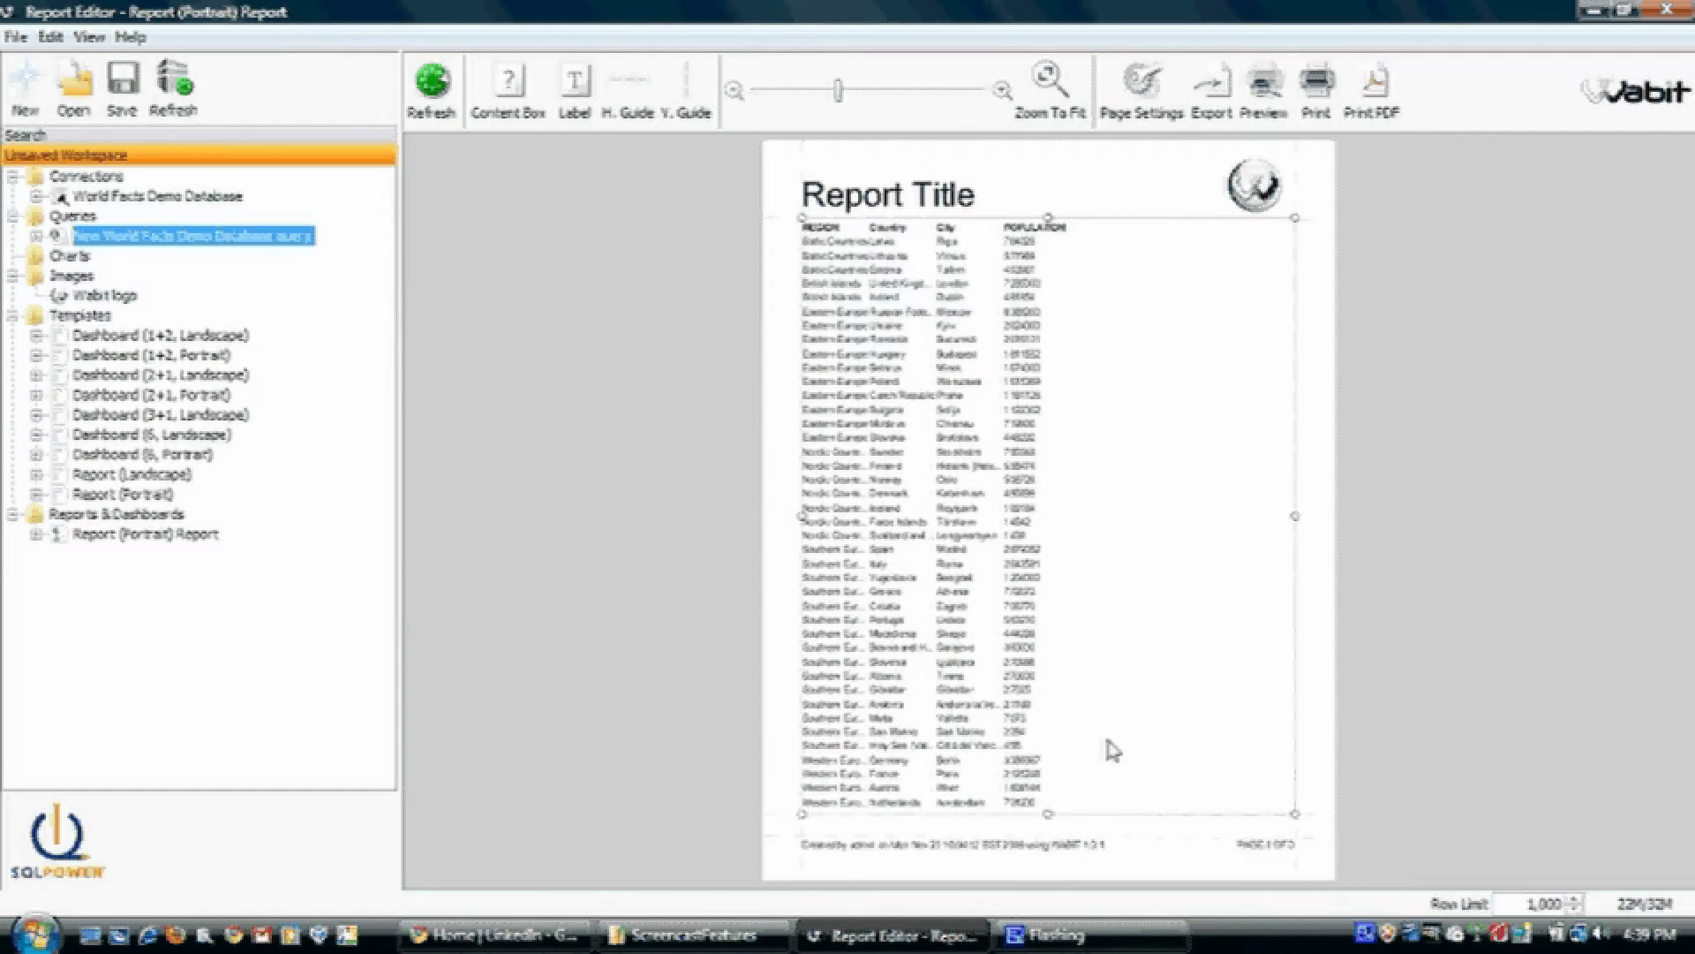
# Step: Rename the report table's REGION and POPULATION headings to Region and Population, and group the Region column to suppress repeating values
pyautogui.doubleClick(1024, 685)
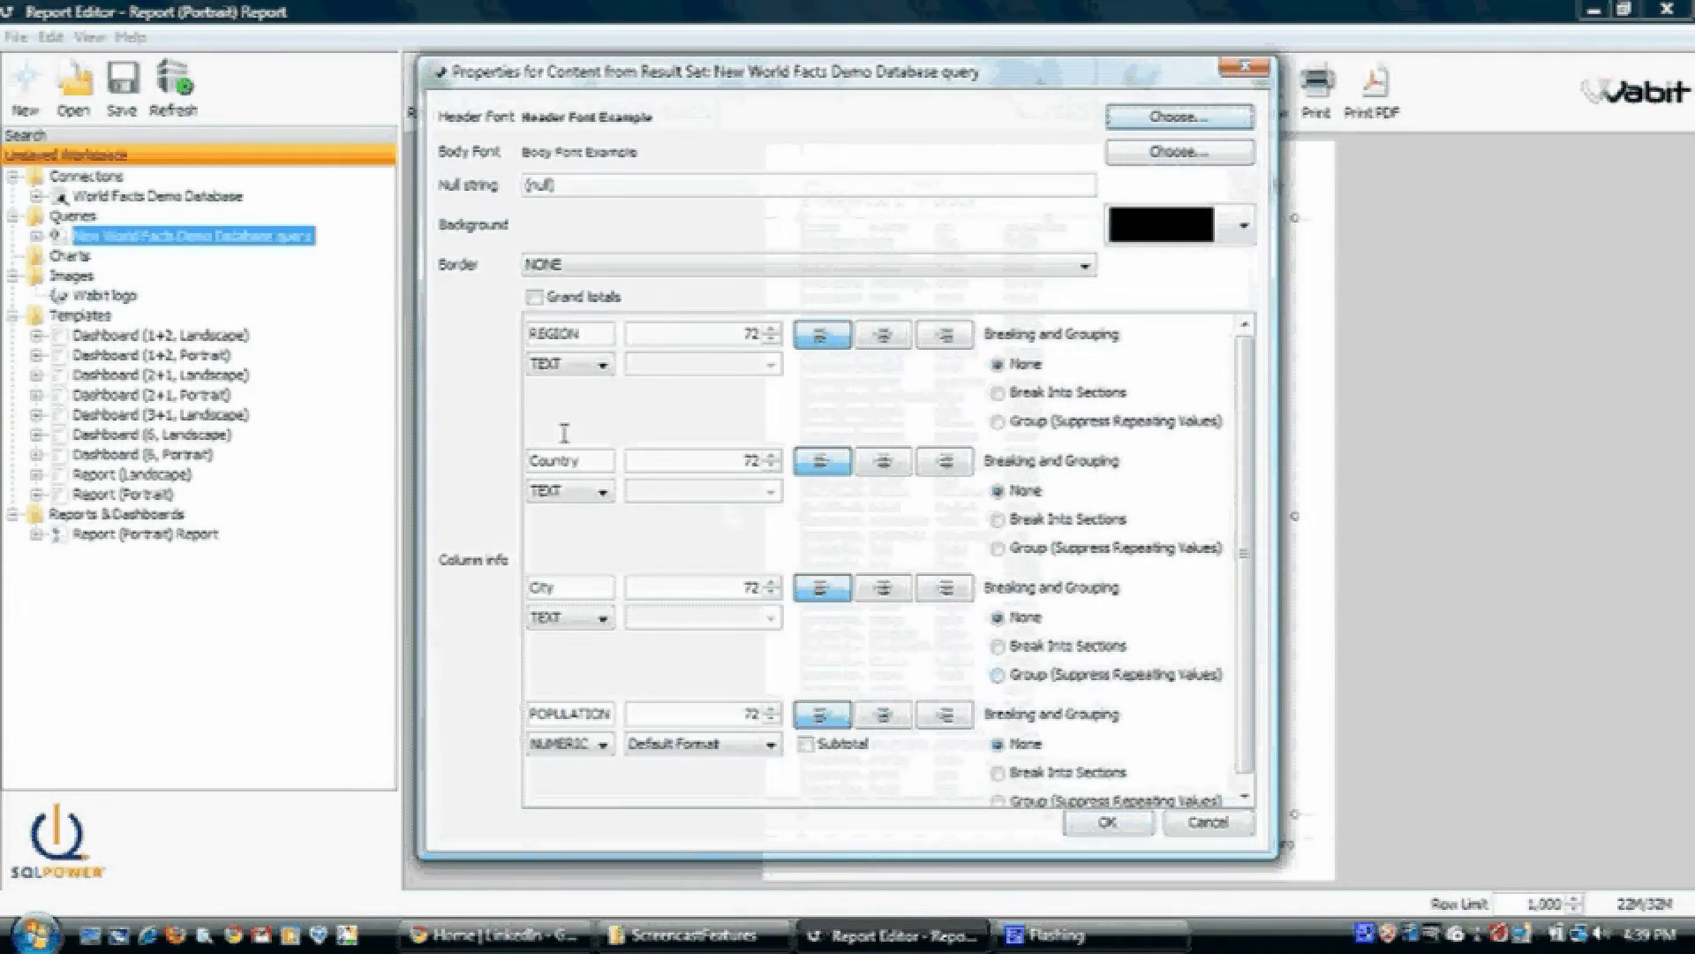
pyautogui.write('Region')
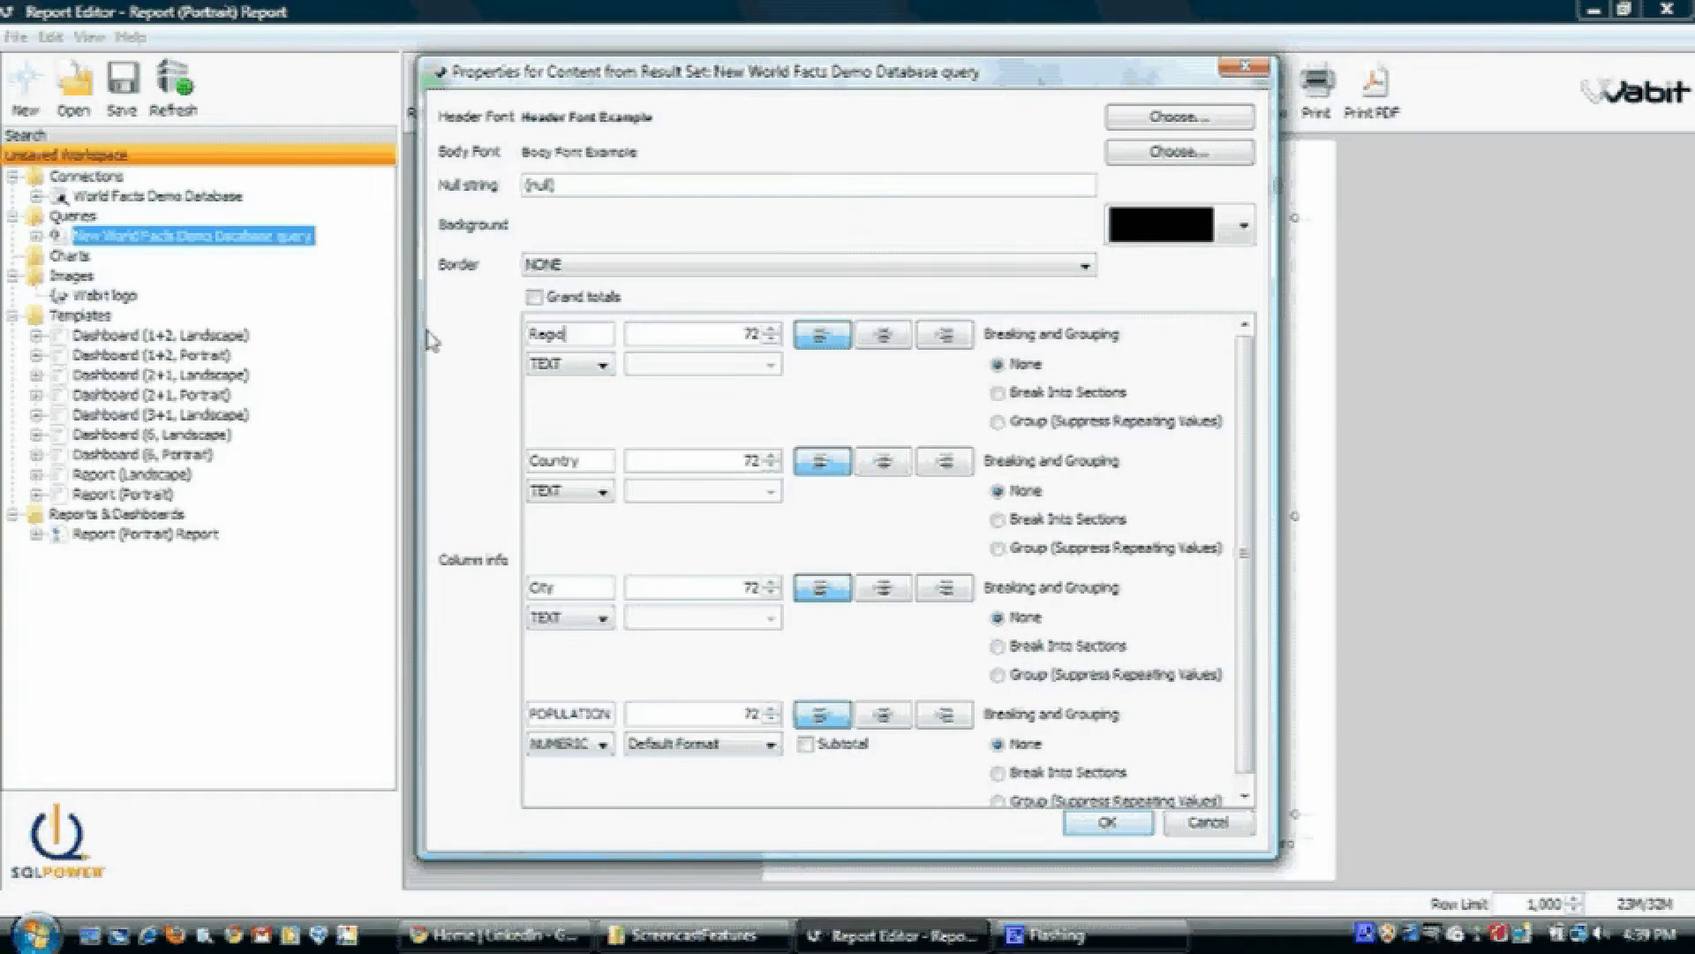
pyautogui.doubleClick(550, 712)
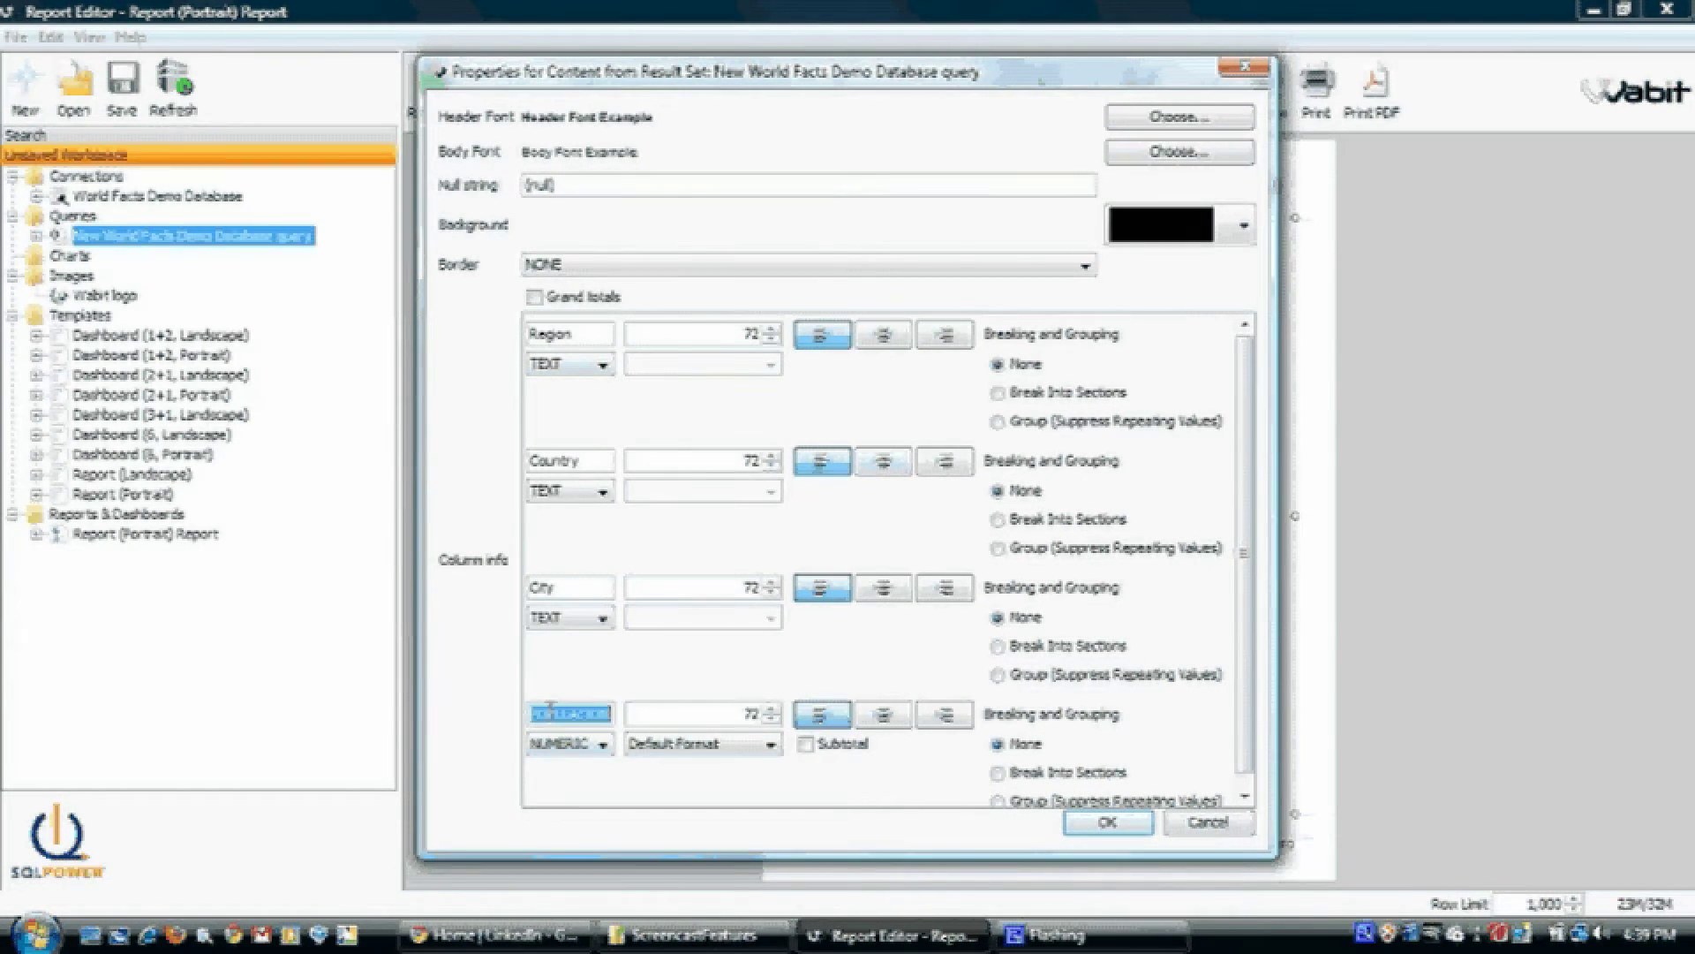
pyautogui.write('Population')
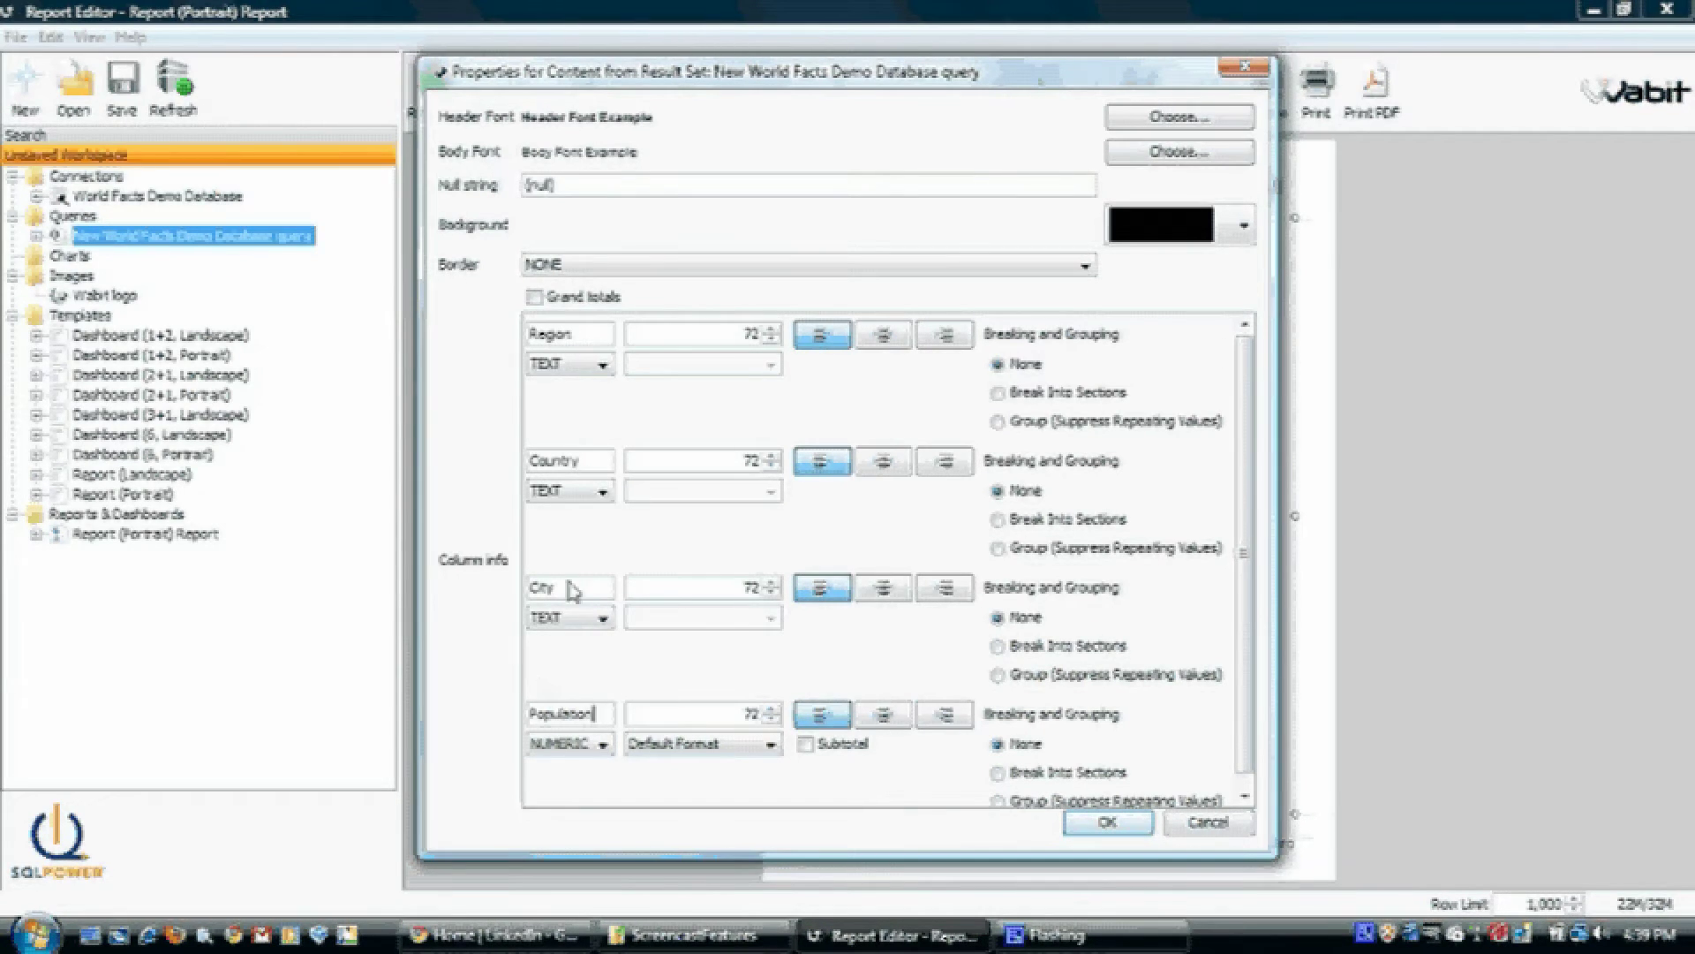
pyautogui.click(998, 422)
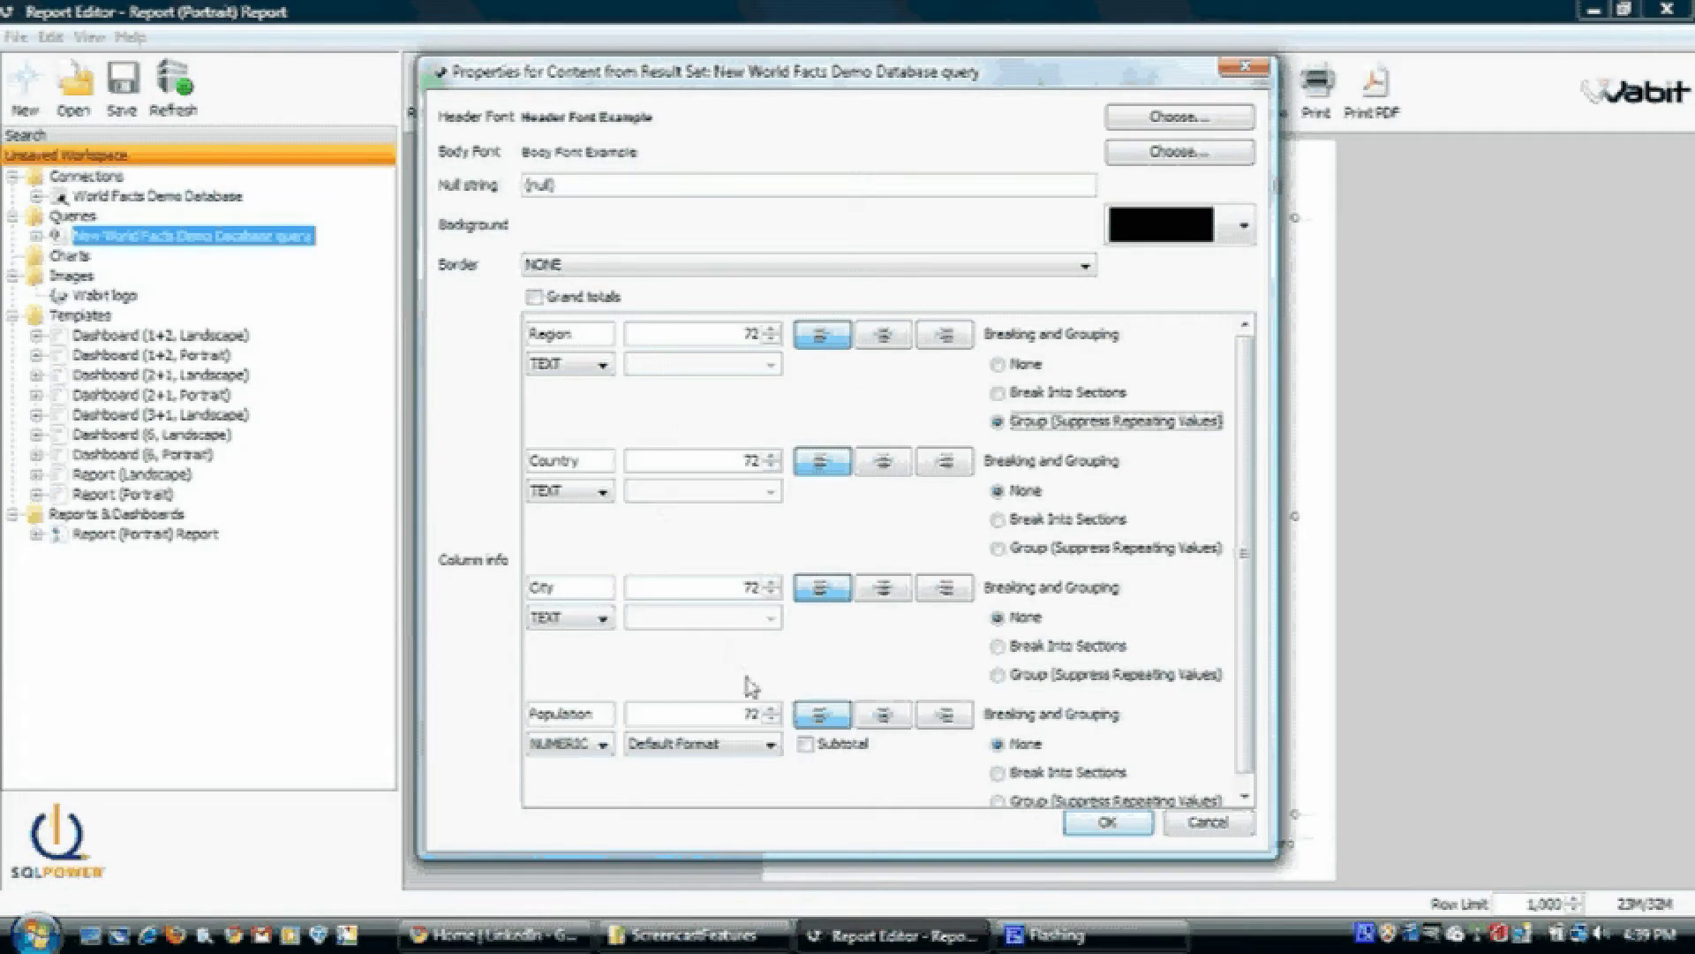
# Step: Format the Population column as #,##0.00 with a subtotal and right alignment
pyautogui.click(731, 746)
pyautogui.click(738, 806)
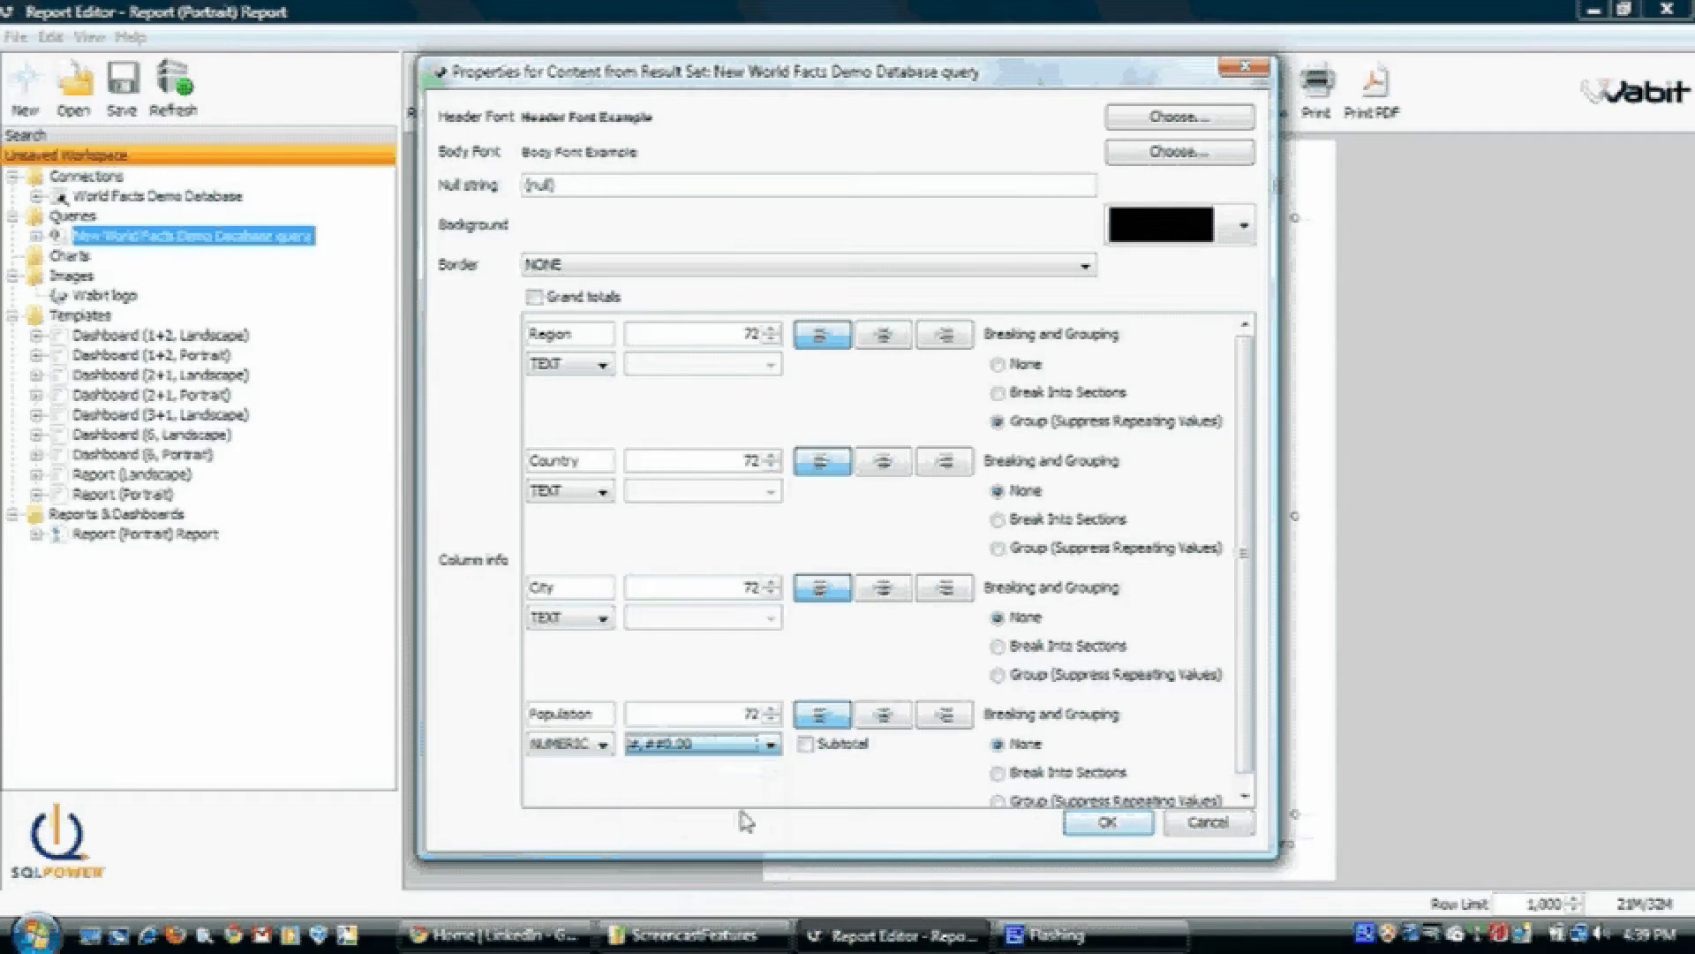
pyautogui.click(830, 751)
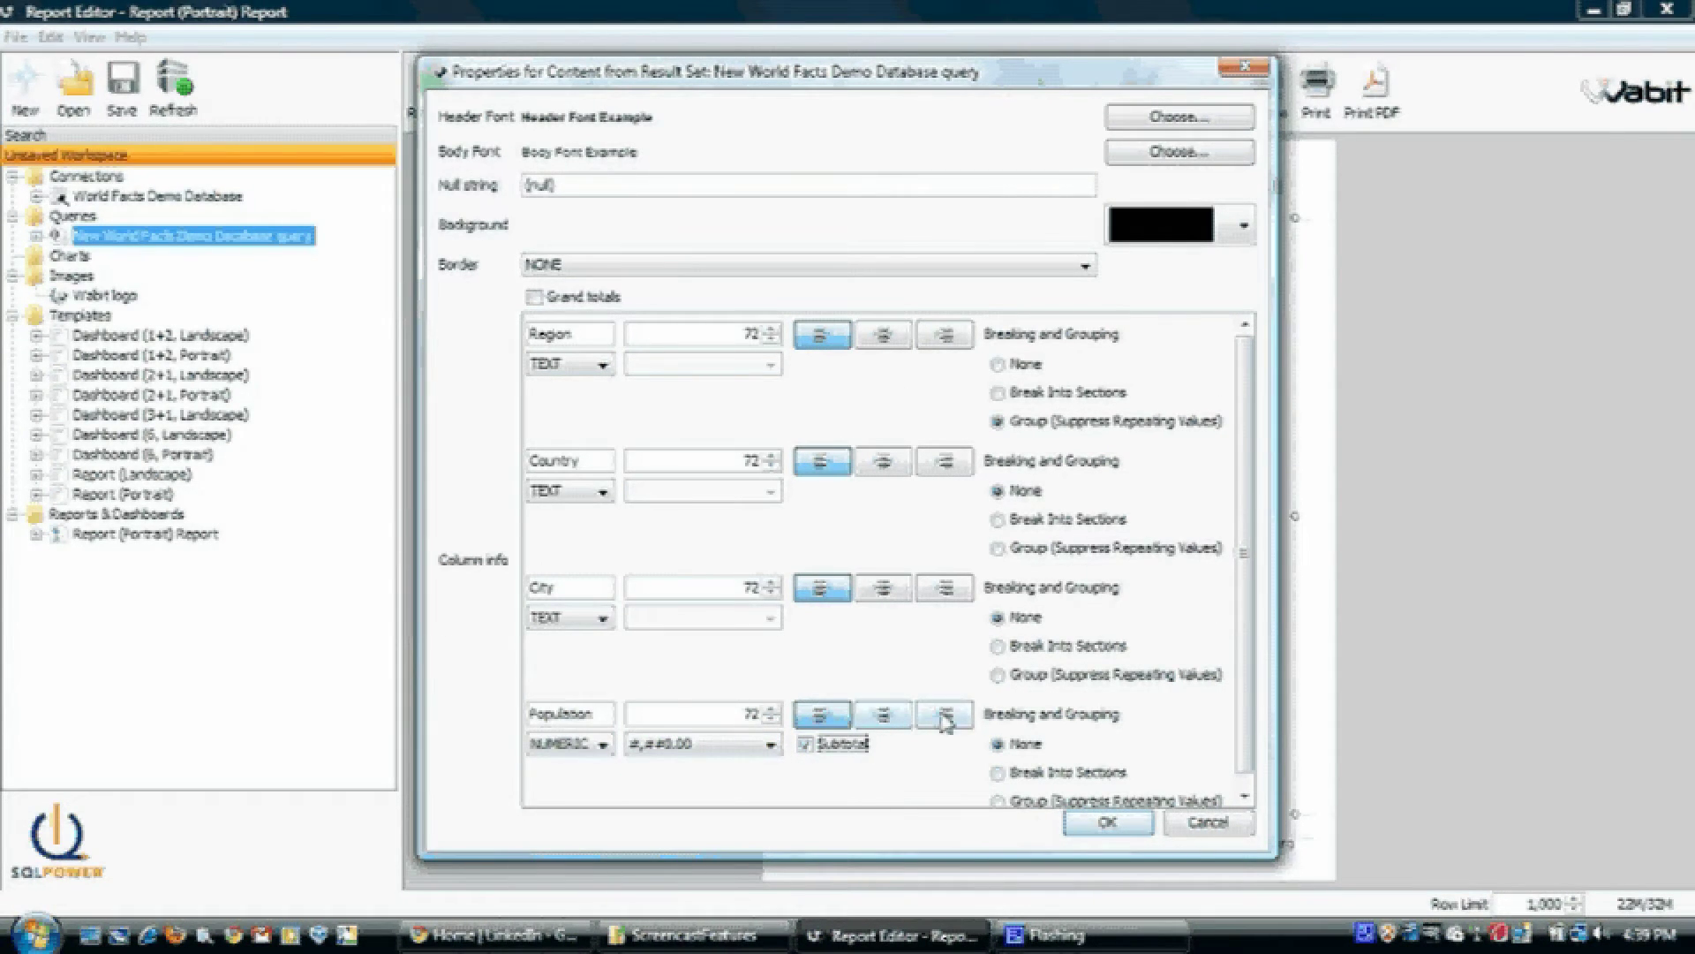
pyautogui.click(943, 715)
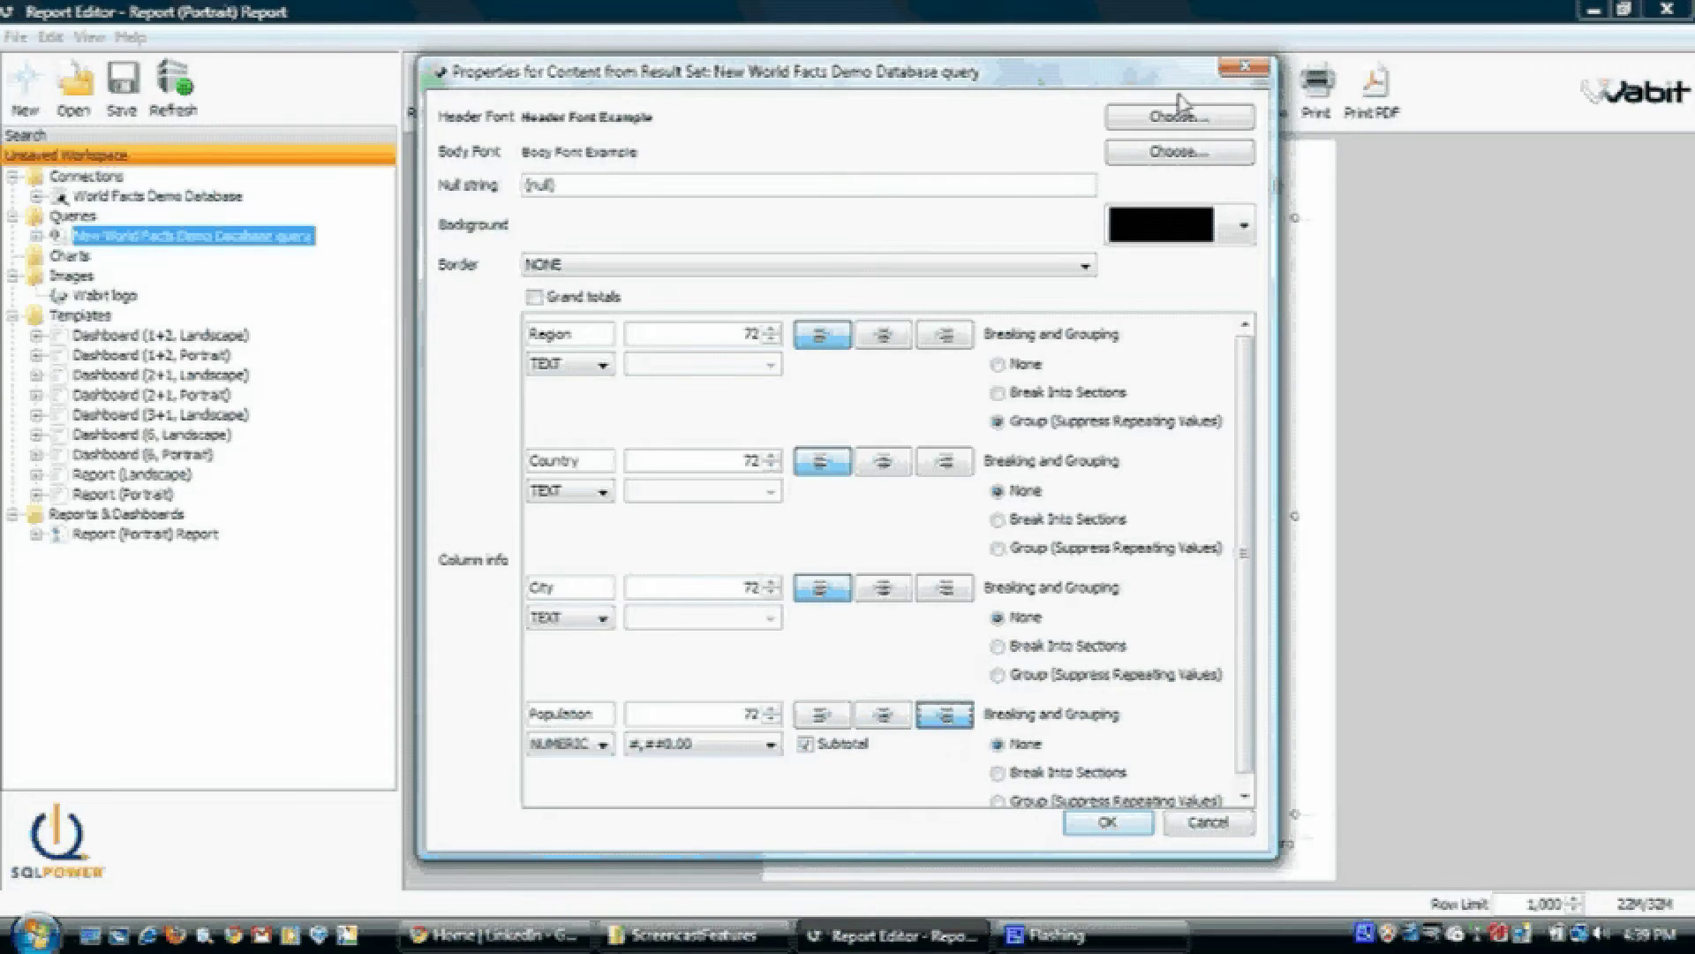
# Step: Set the report table's header font to Batang bold 13 and its body font to Arial plain 12
pyautogui.click(1189, 123)
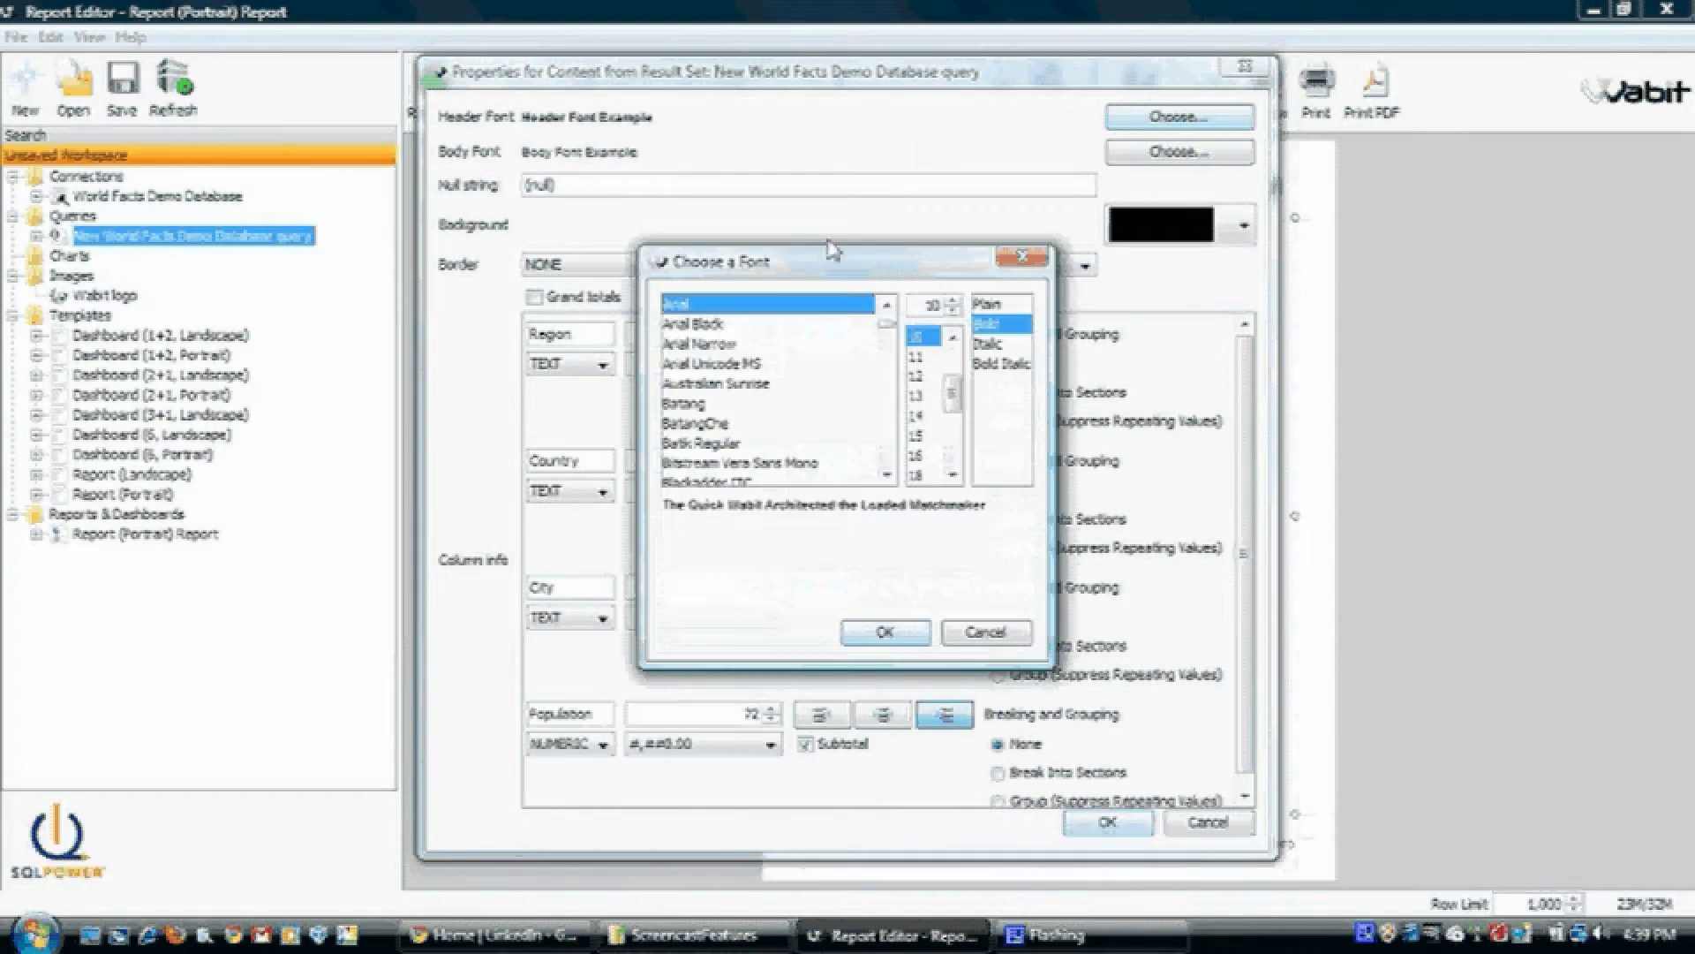
pyautogui.click(687, 406)
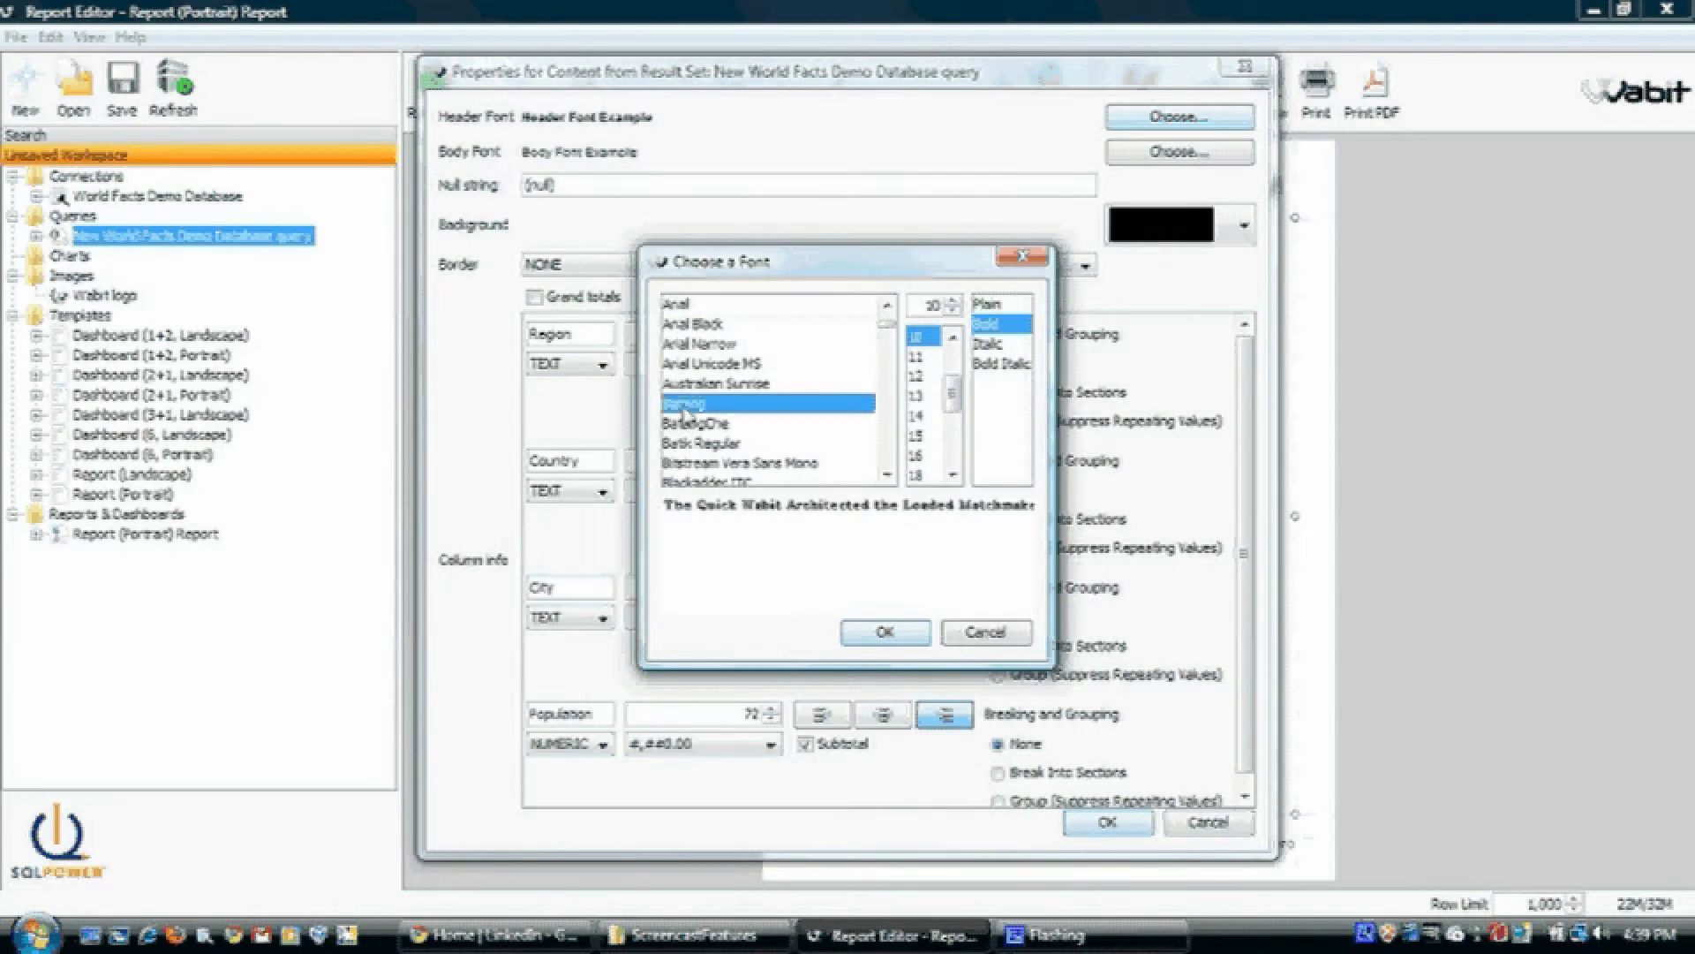
pyautogui.click(916, 395)
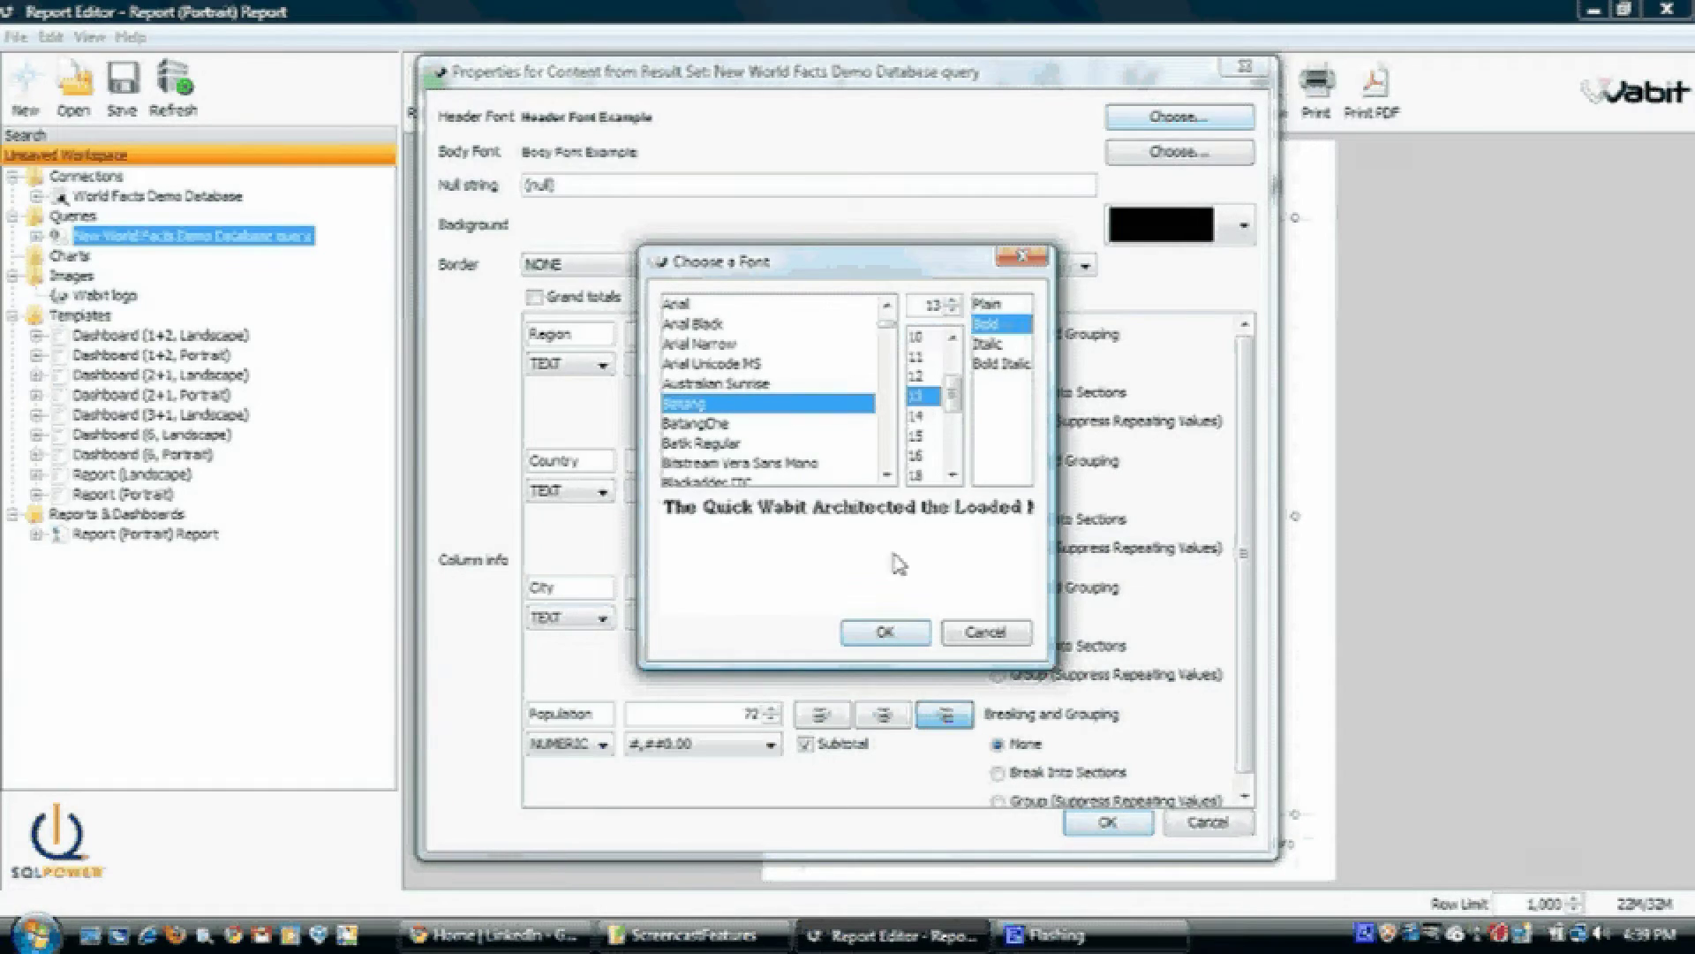
pyautogui.click(885, 634)
pyautogui.click(1194, 154)
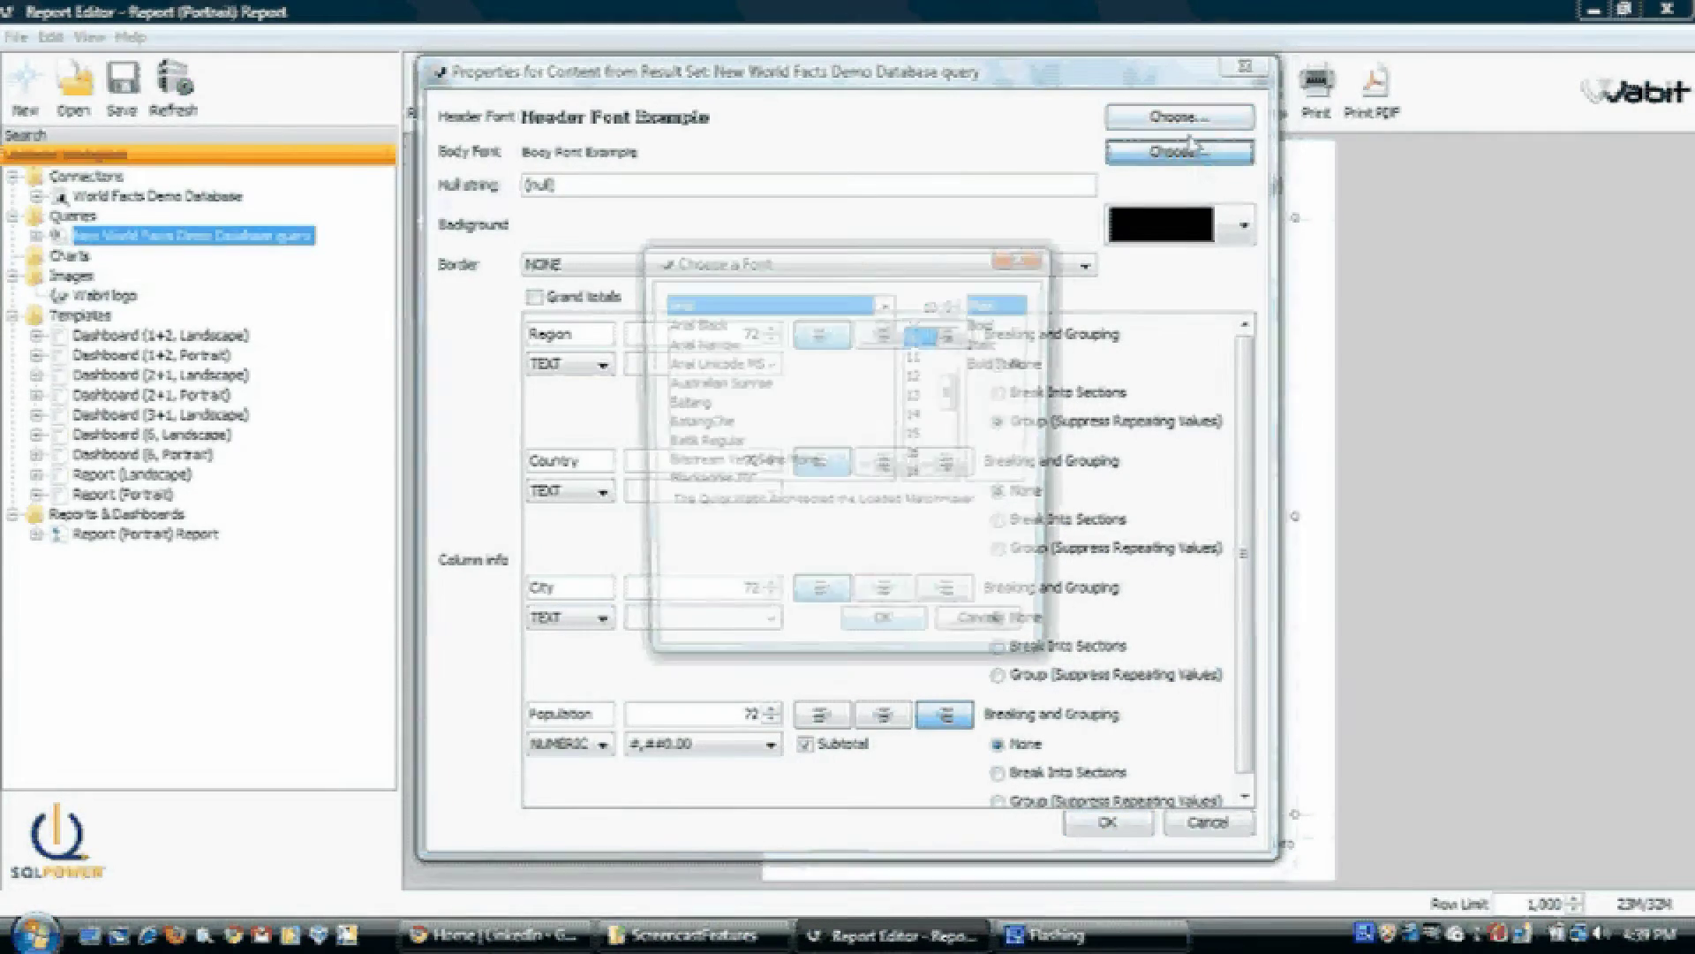
pyautogui.click(918, 395)
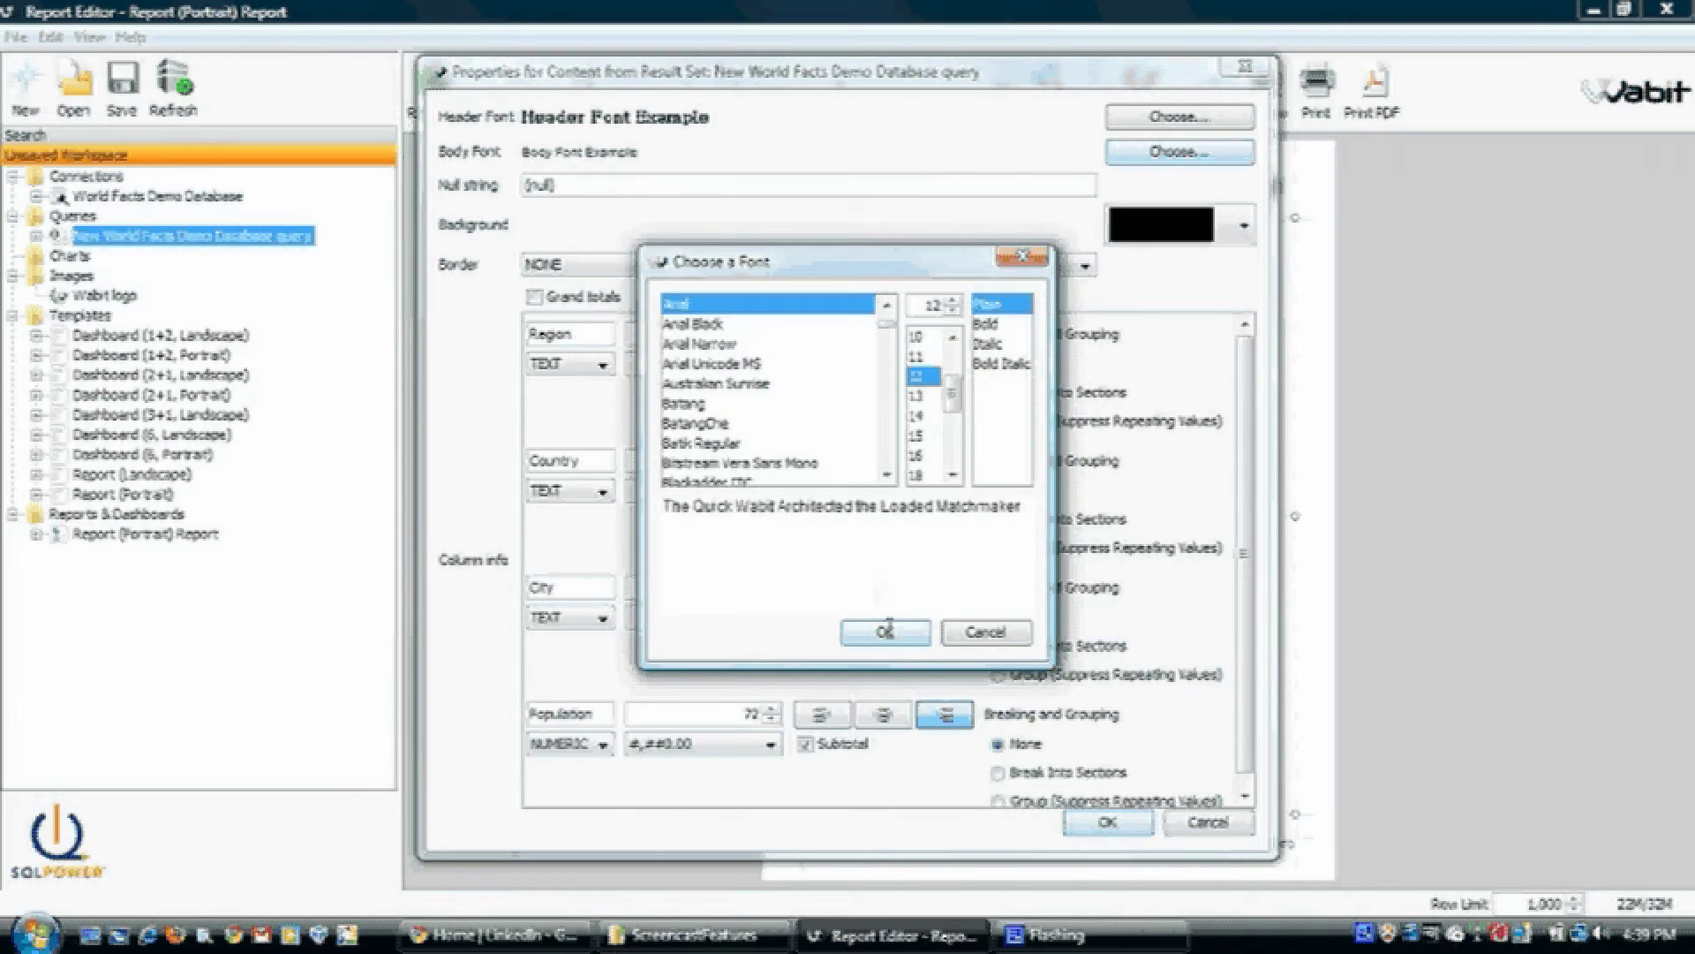
pyautogui.click(885, 632)
pyautogui.click(1111, 823)
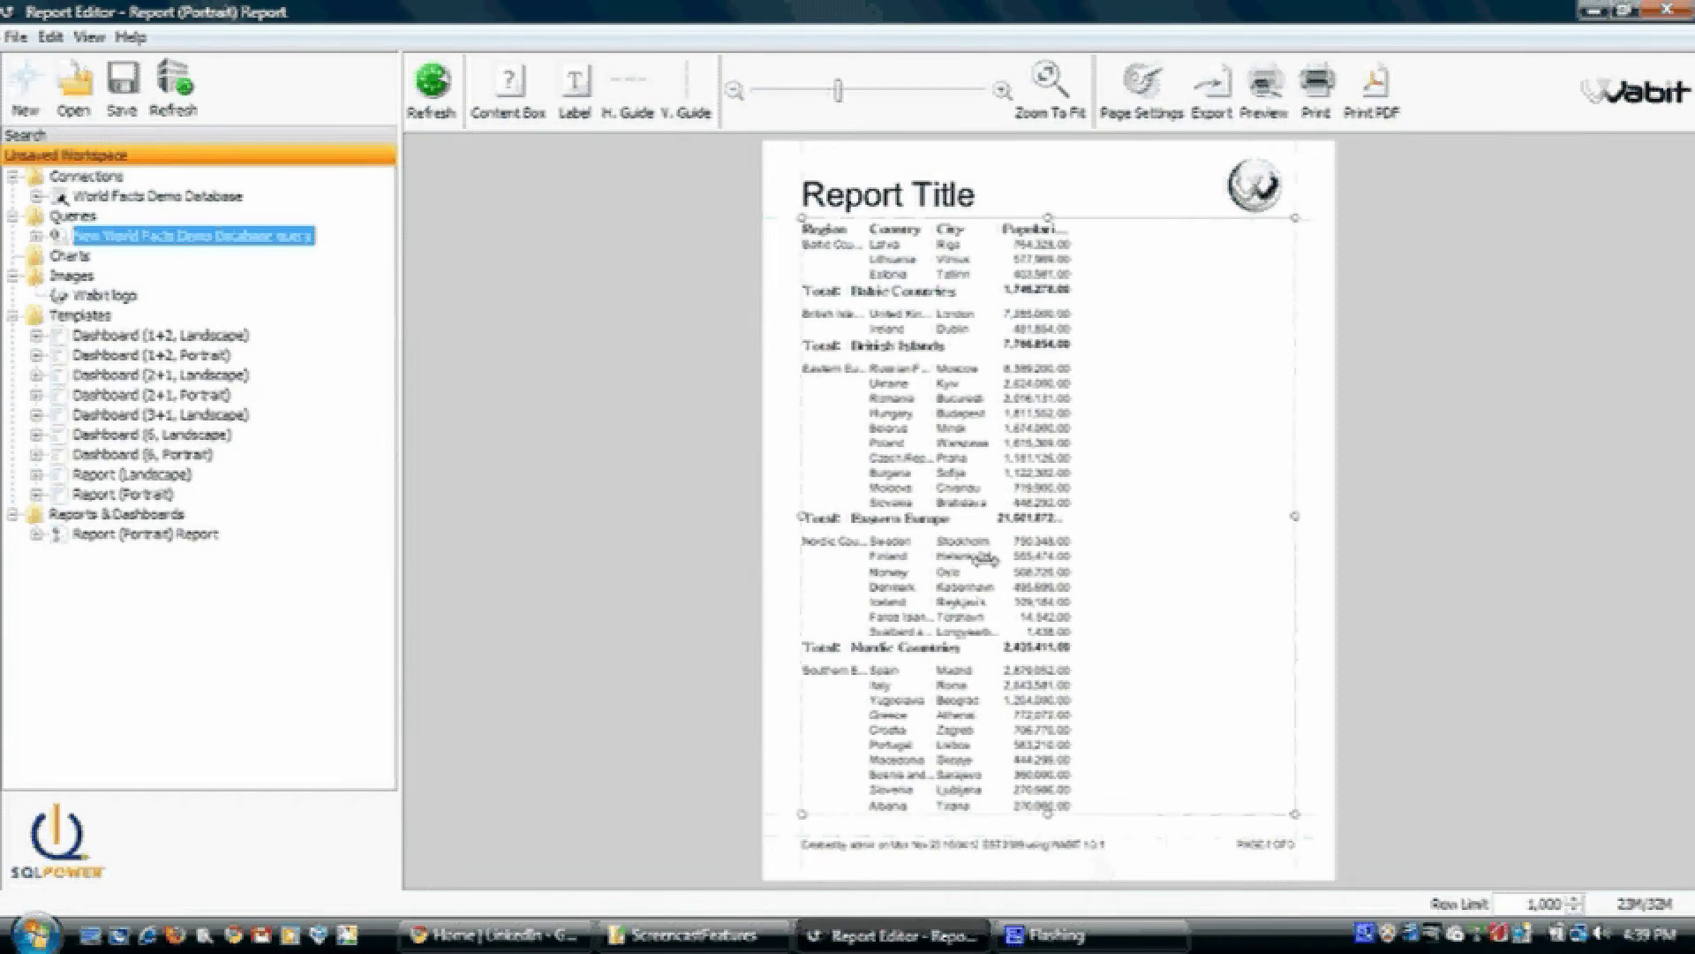
# Step: Widen the Region, Country and City columns so their text fits and the table fills the page width
pyautogui.moveTo(863, 285); pyautogui.dragTo(909, 291)
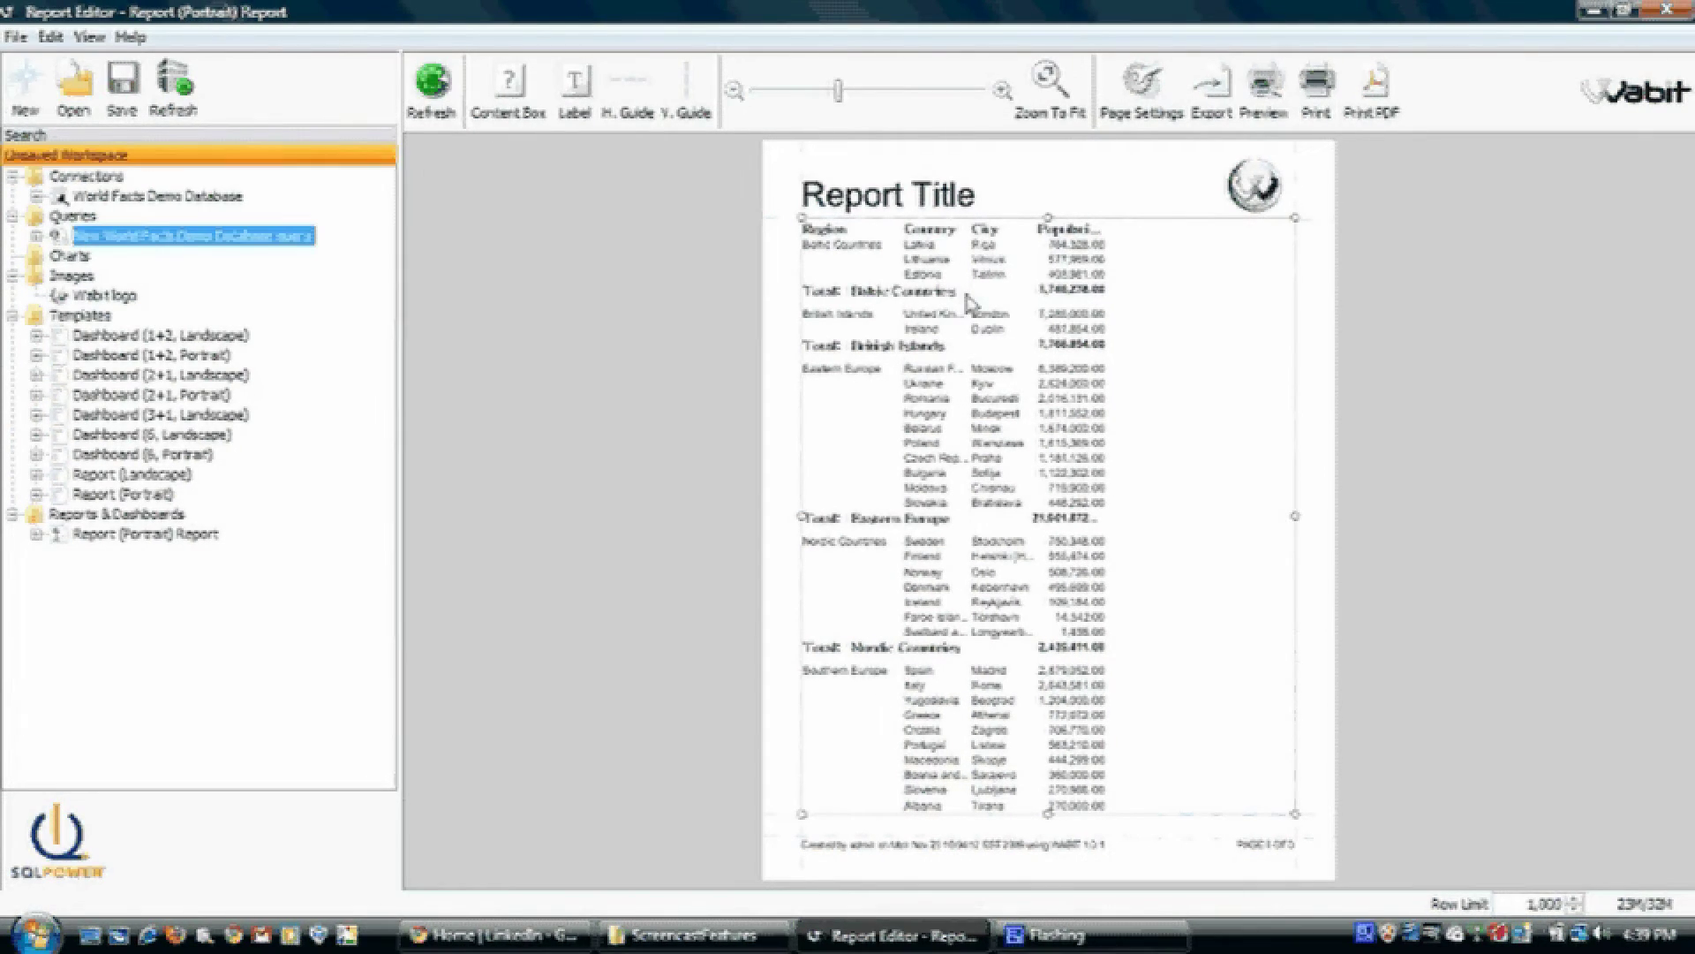
pyautogui.moveTo(978, 292); pyautogui.dragTo(1195, 349)
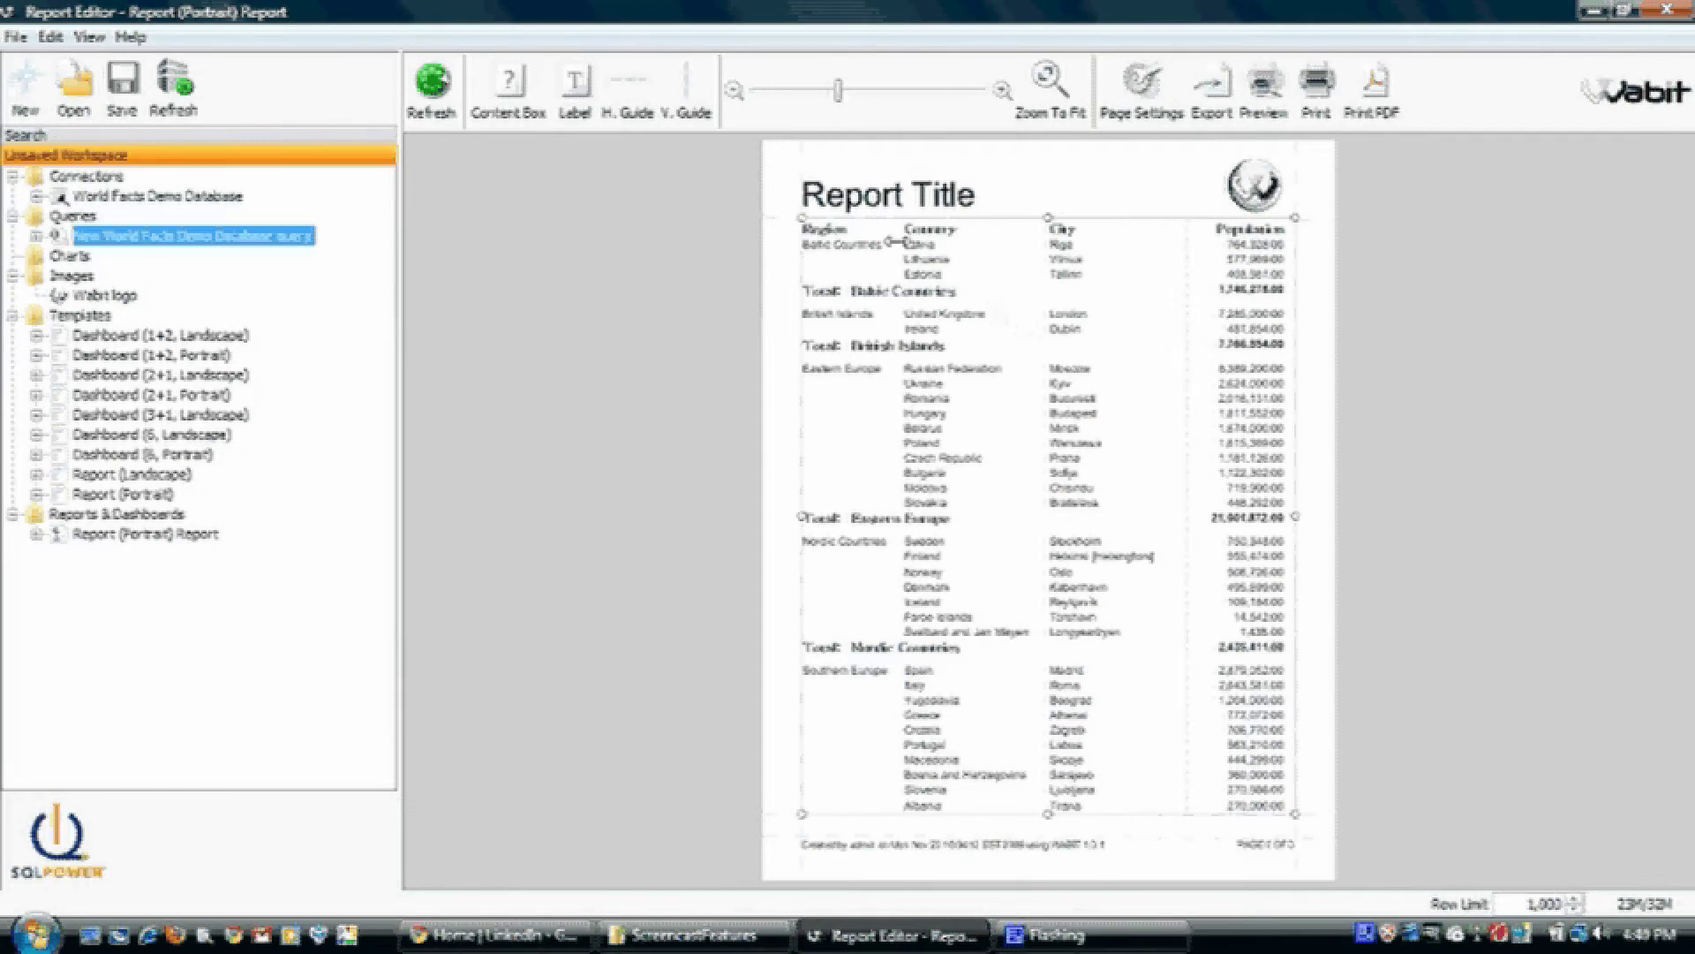
# Step: Change the report title to Cities in Europe and widen its label to fit the whole text
pyautogui.doubleClick(934, 210)
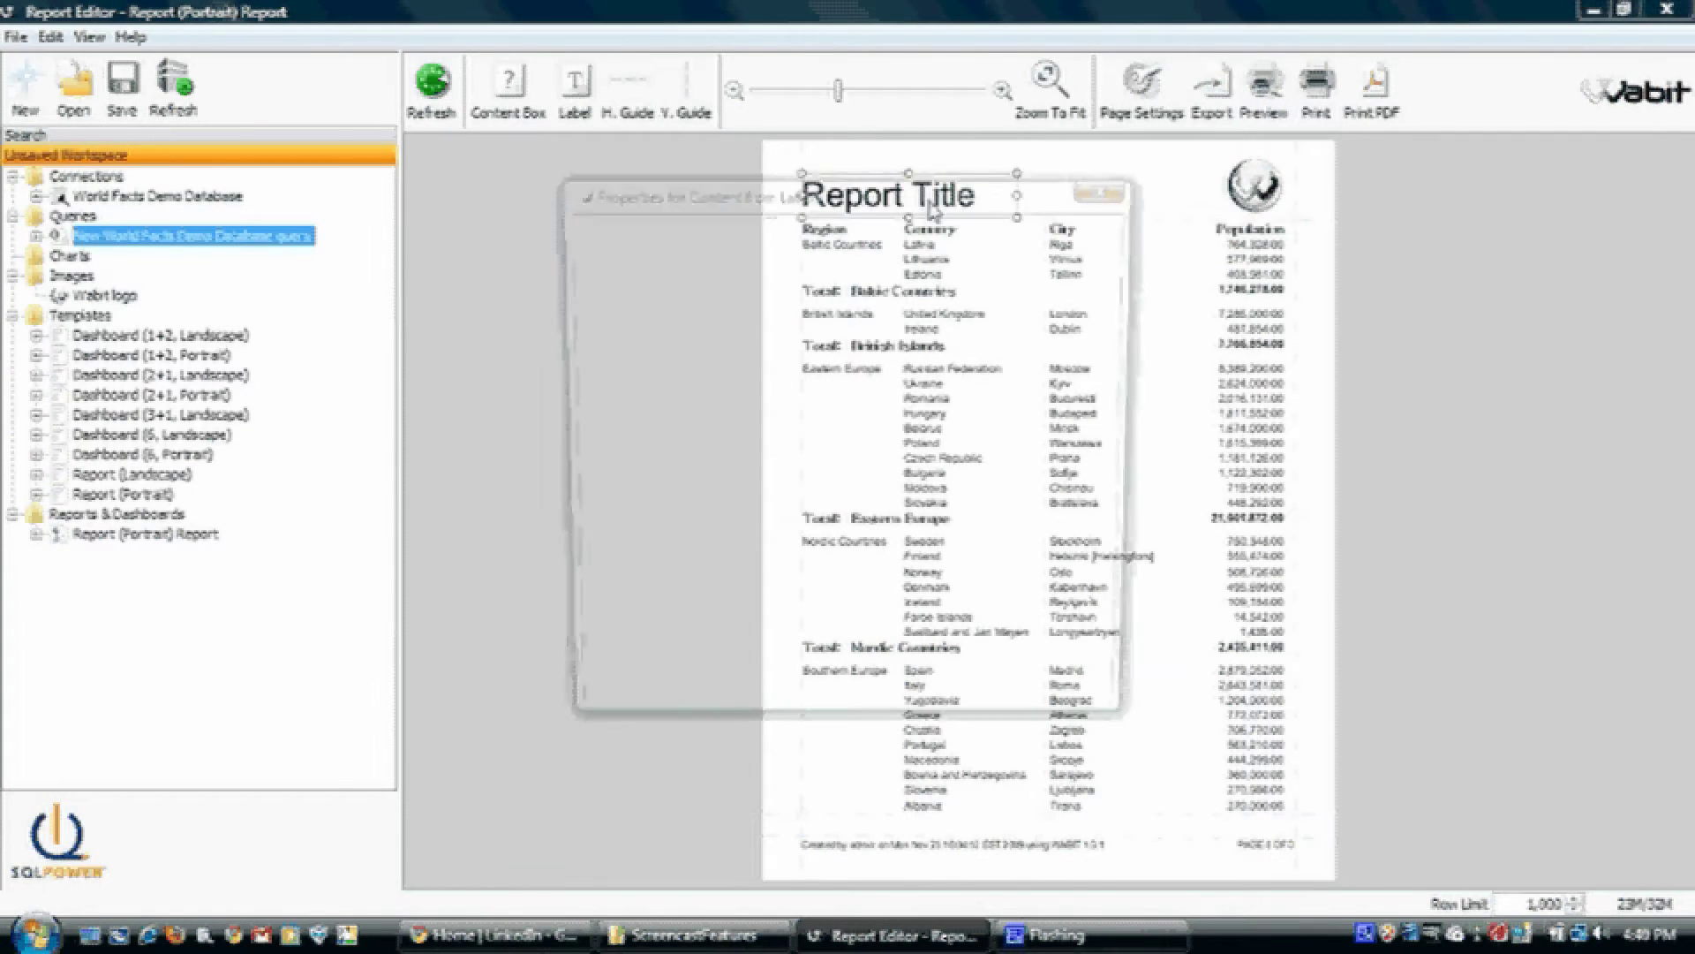
pyautogui.write('C')
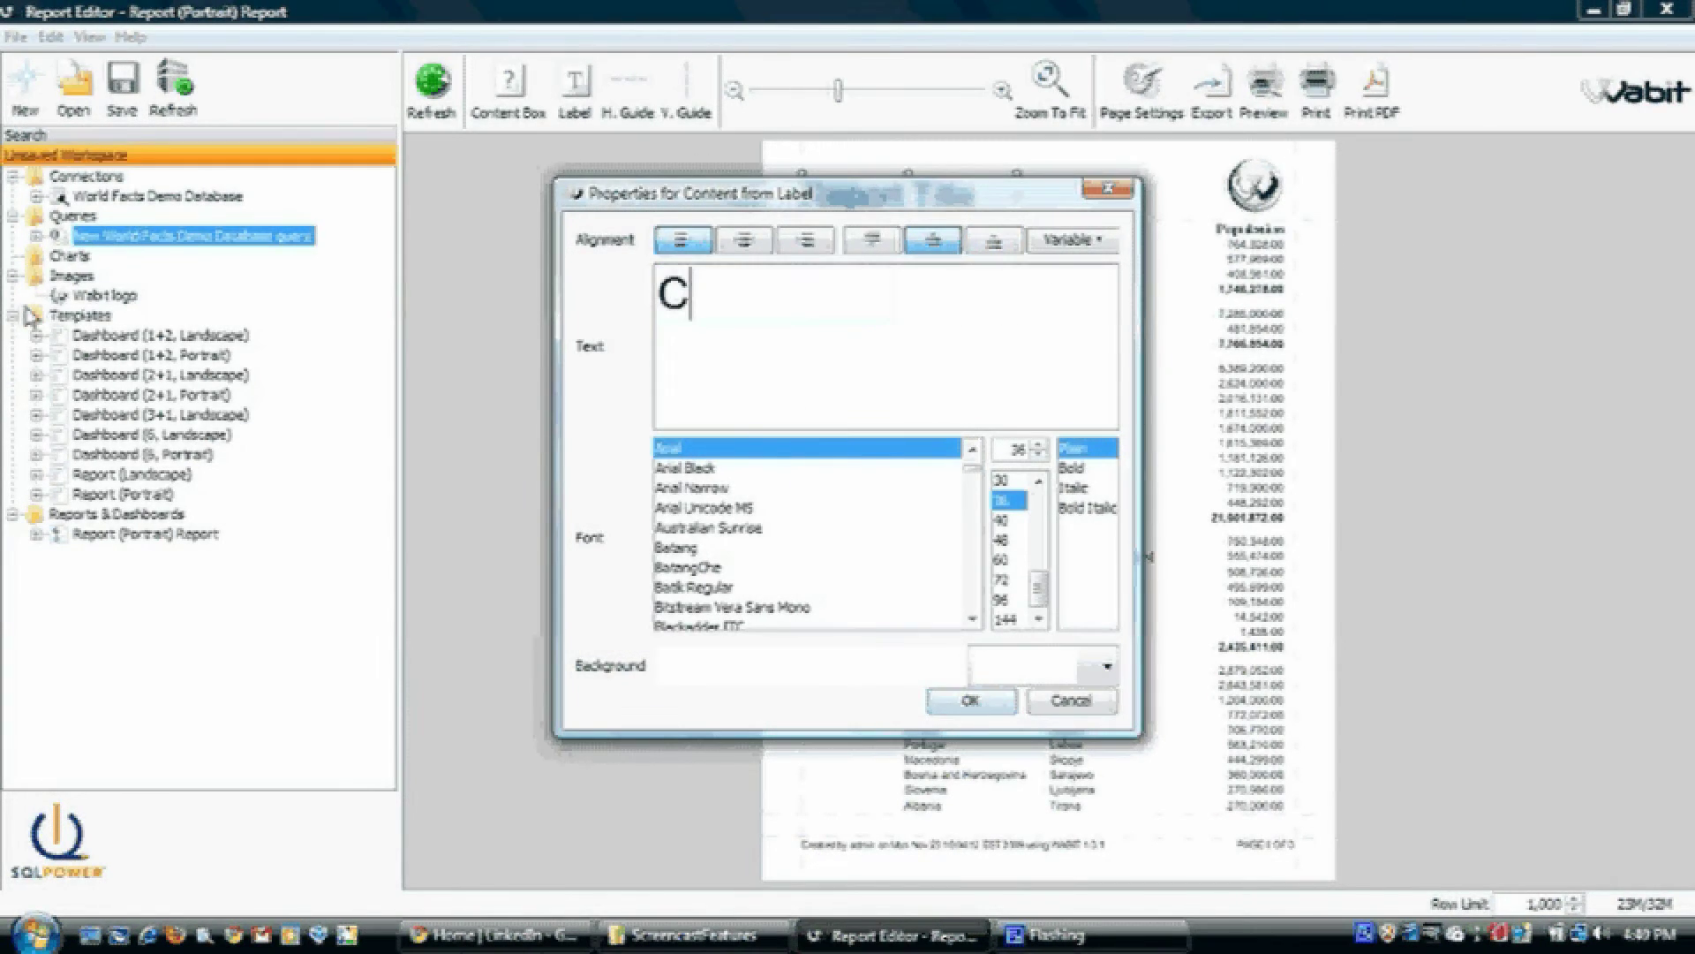
pyautogui.write('ities in Europe')
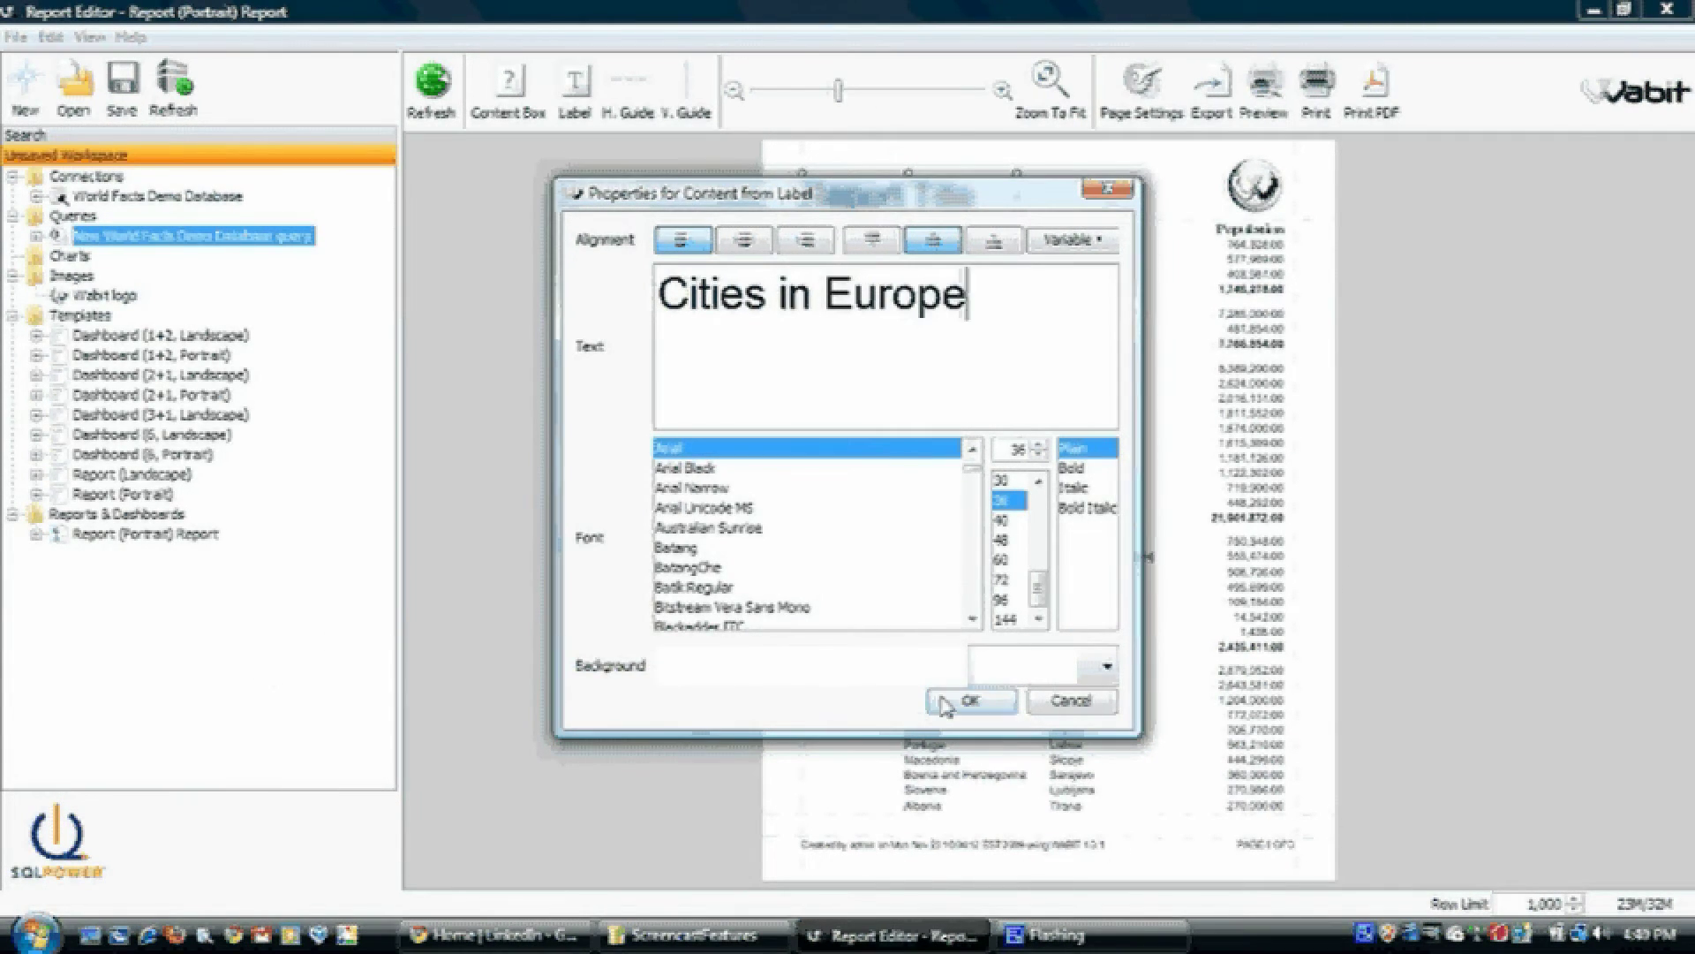
pyautogui.click(972, 701)
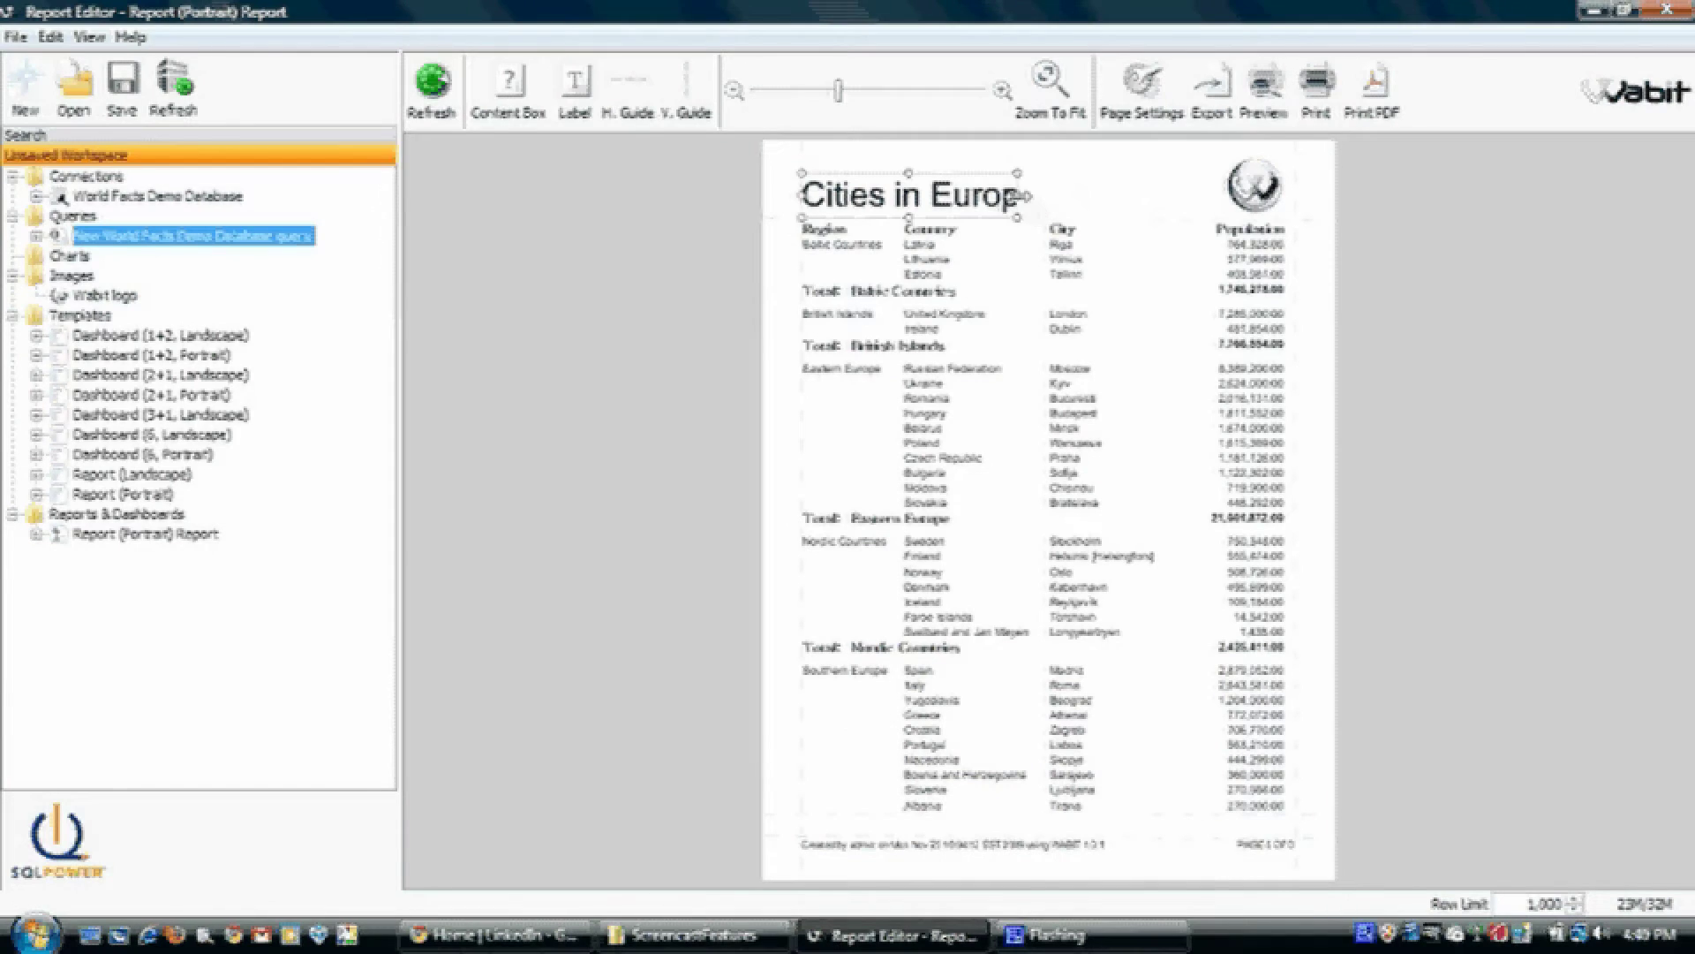
pyautogui.moveTo(1017, 195); pyautogui.dragTo(1070, 196)
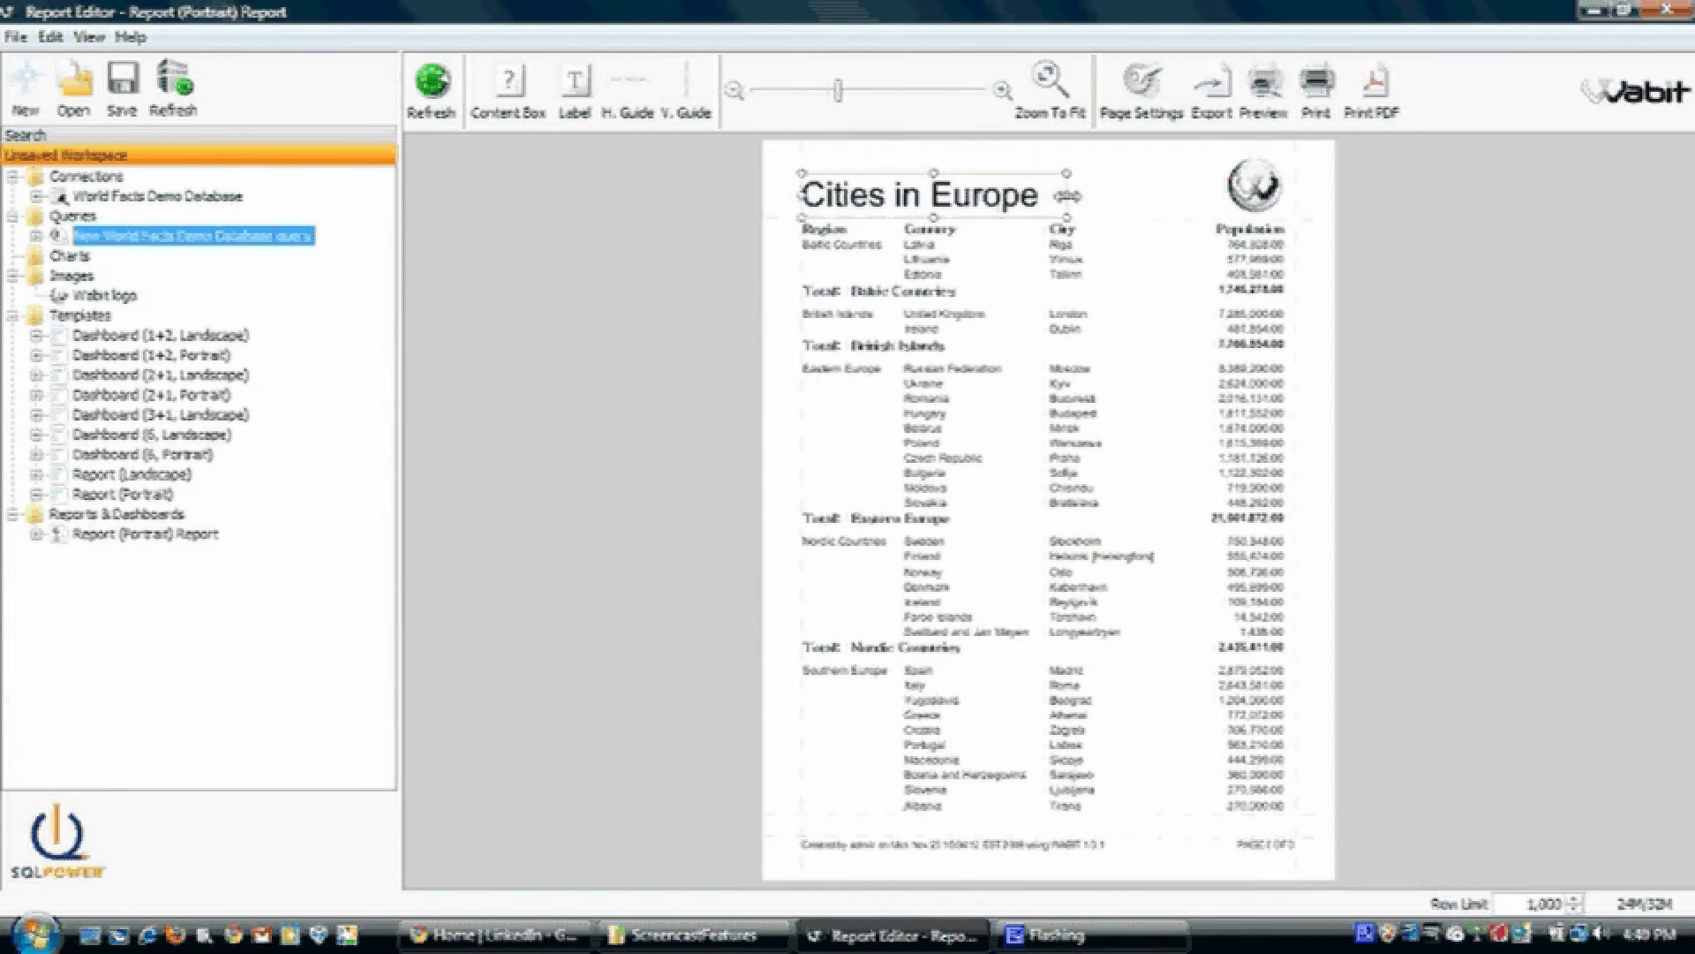
pyautogui.click(850, 380)
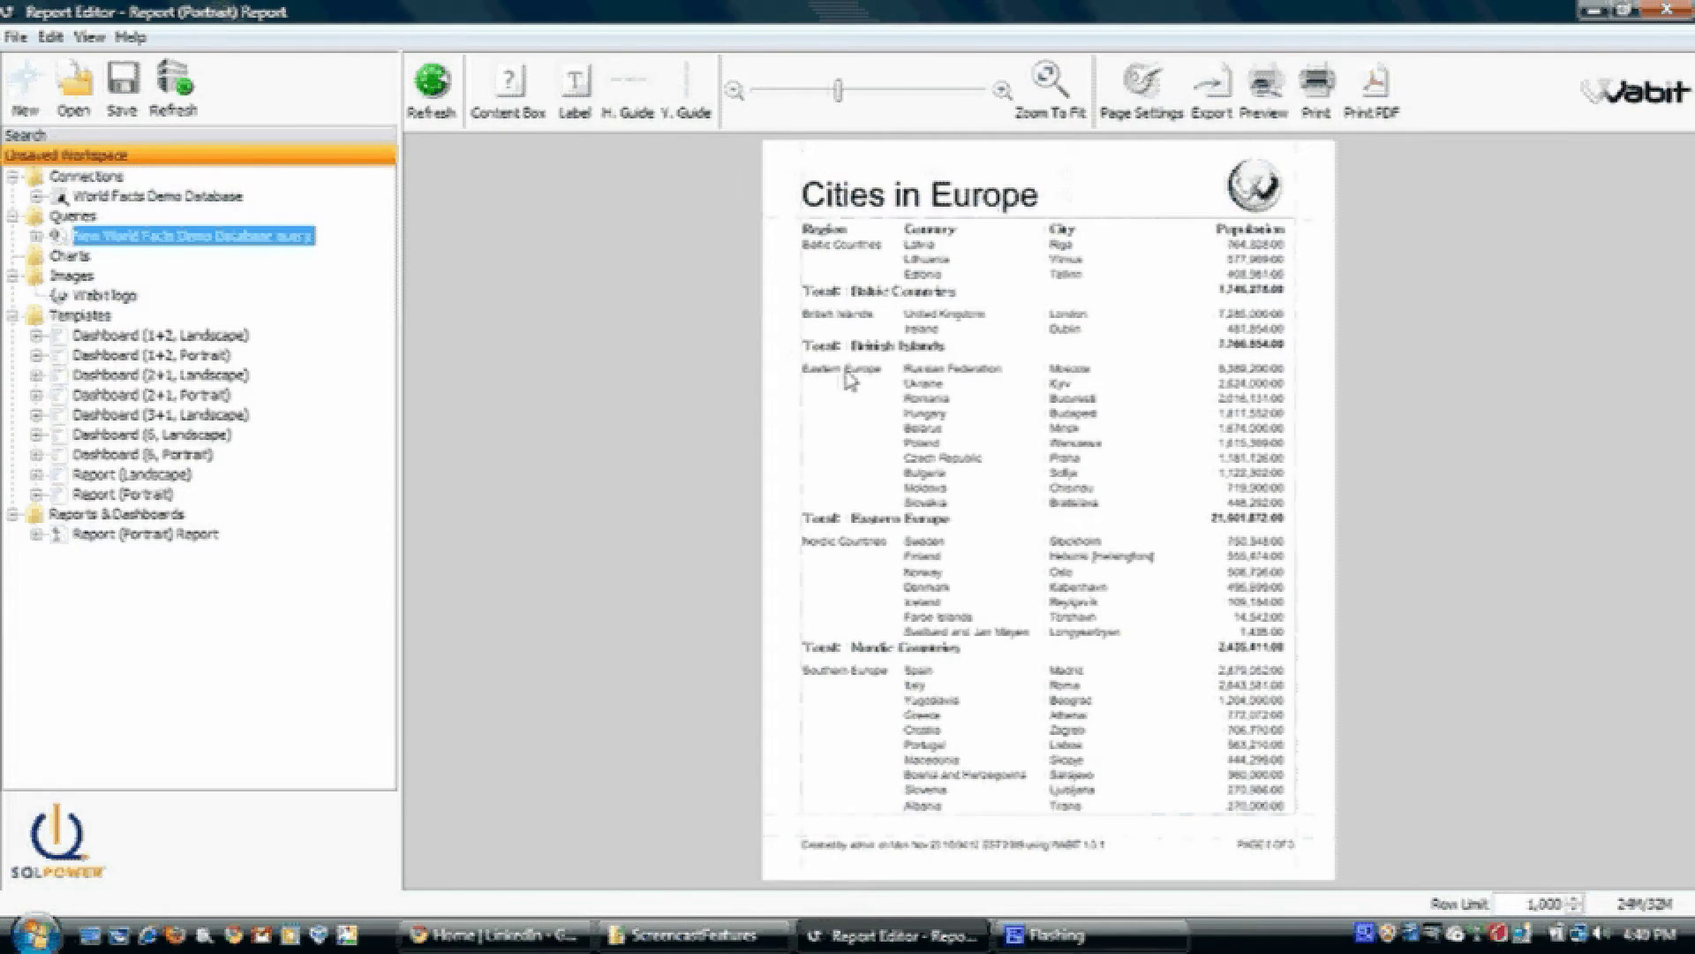
# Step: Preview both pages of the report as they would print, and close the preview
pyautogui.click(1263, 93)
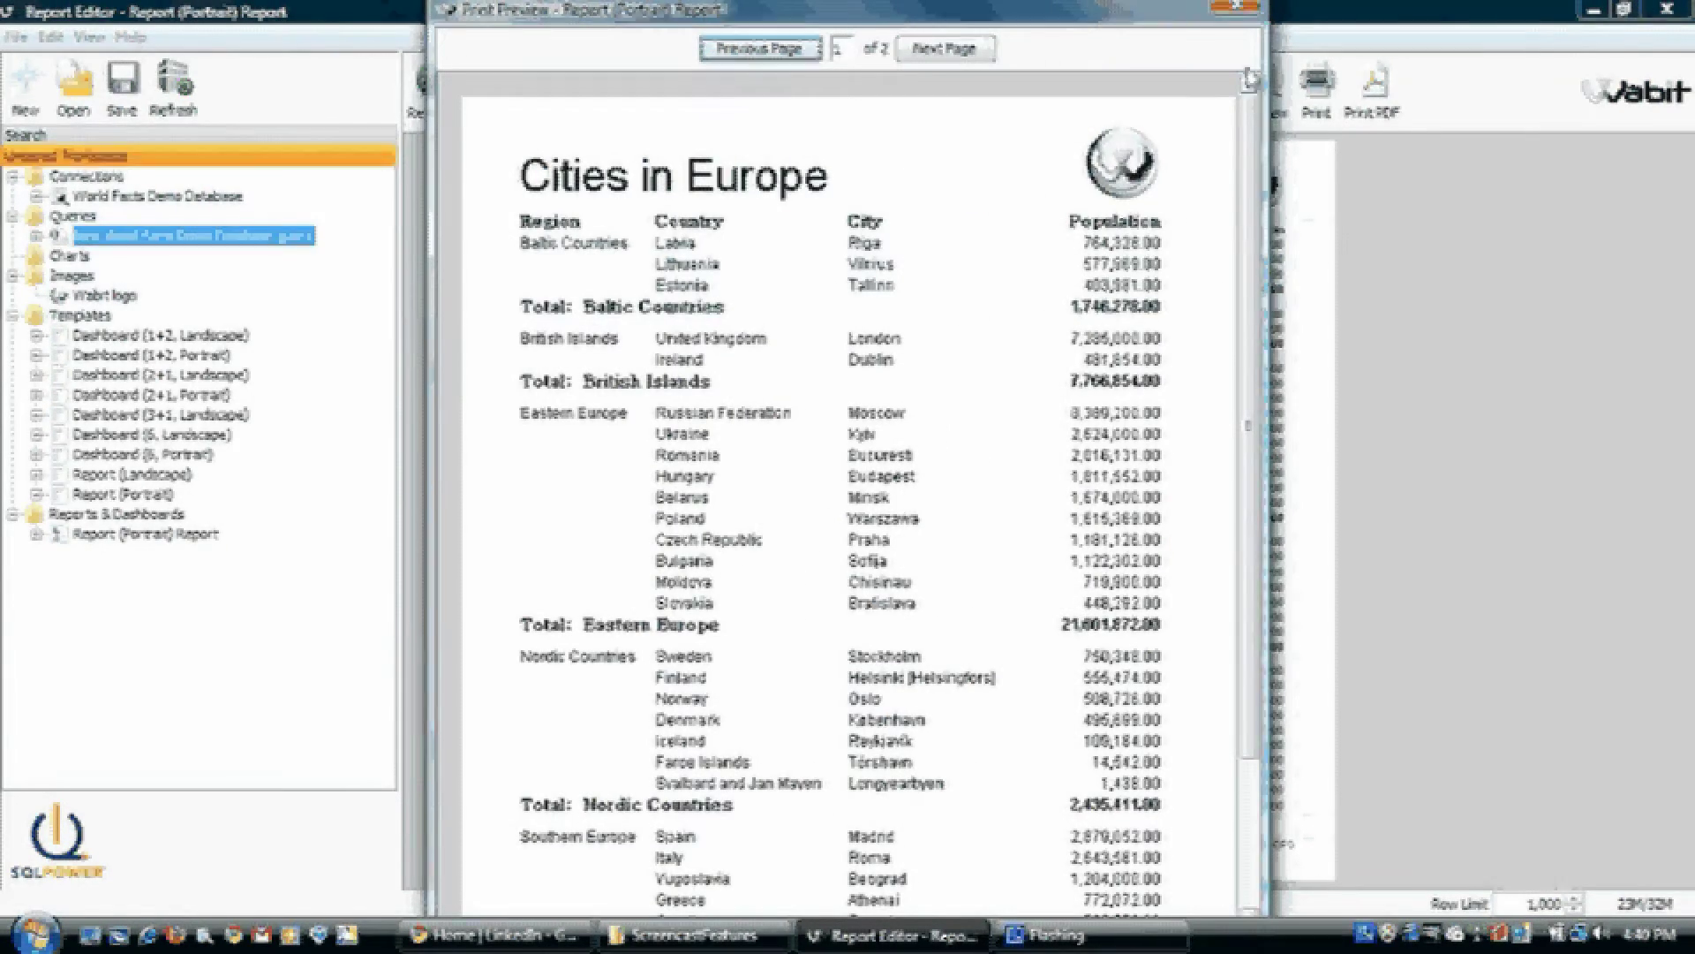
pyautogui.scroll(-1, 1262, 160)
pyautogui.scroll(-5, 1263, 161)
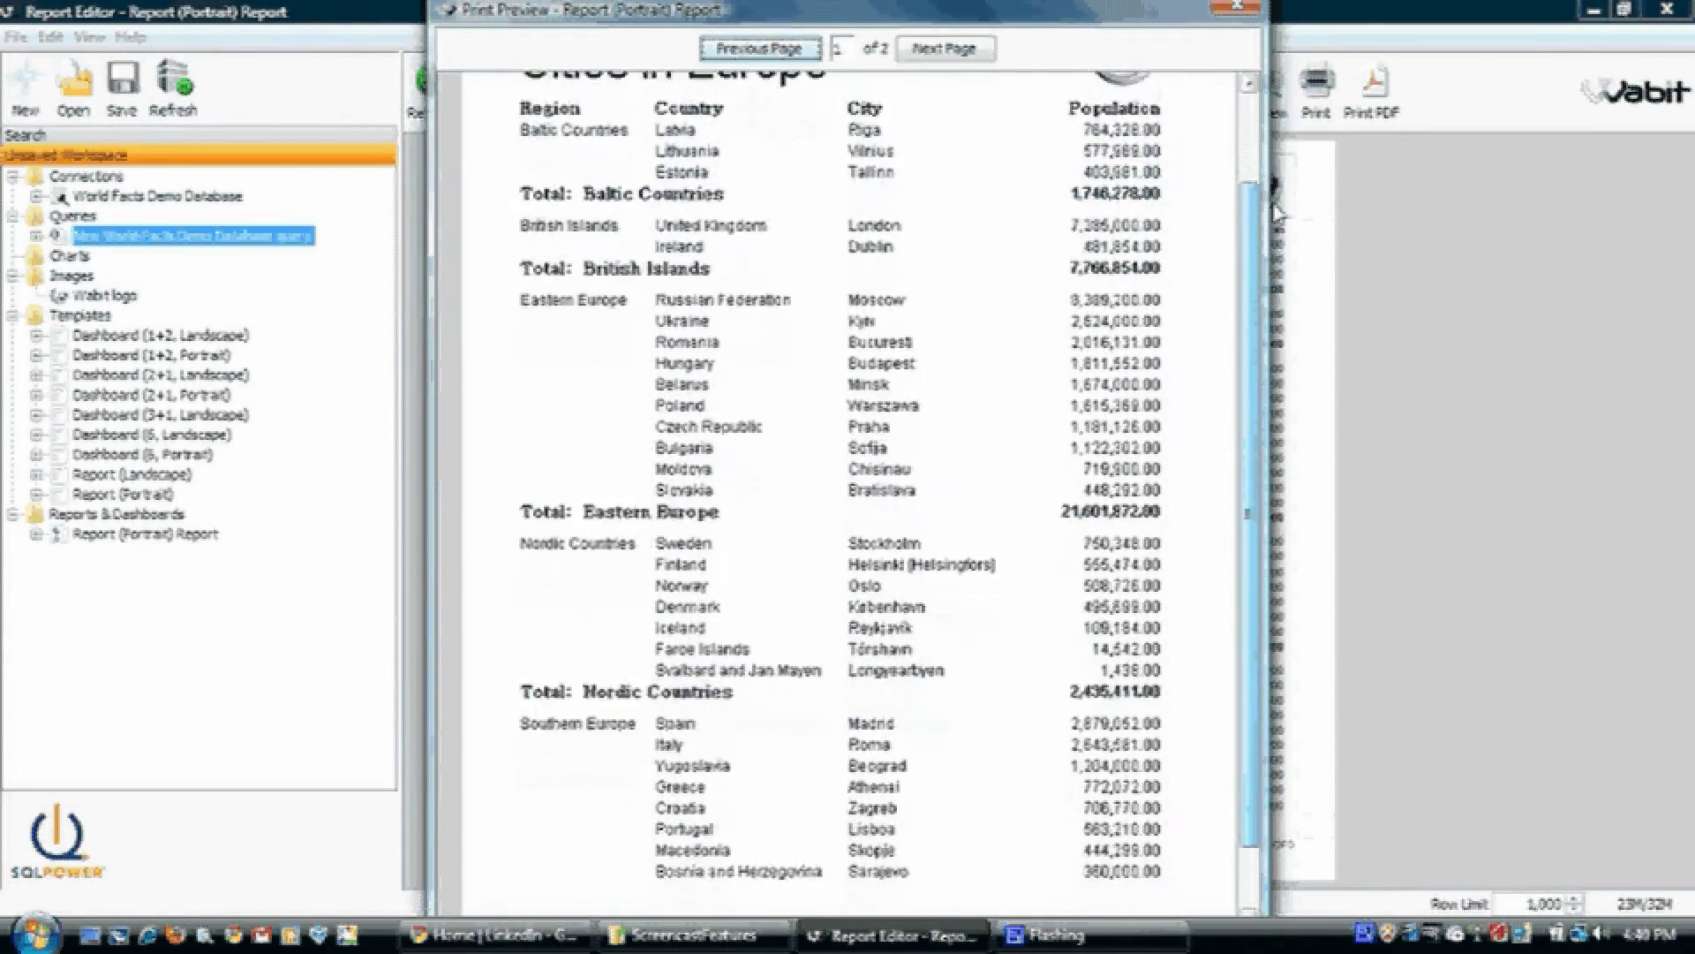
pyautogui.scroll(6, 1254, 115)
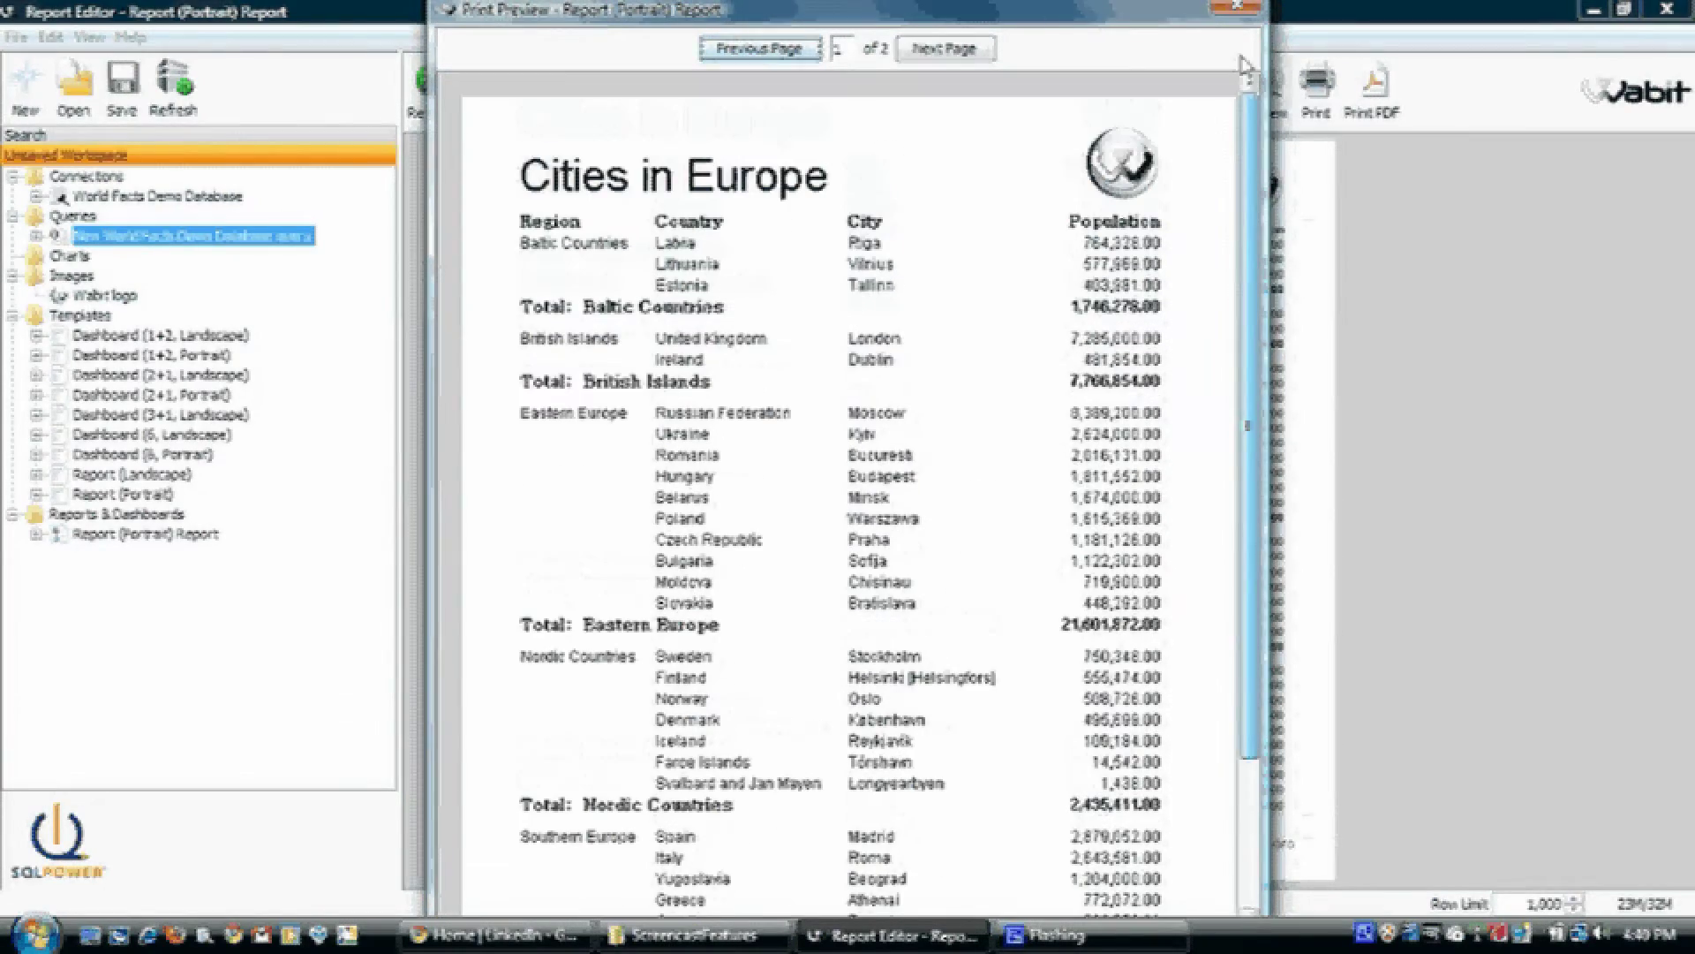
pyautogui.click(945, 49)
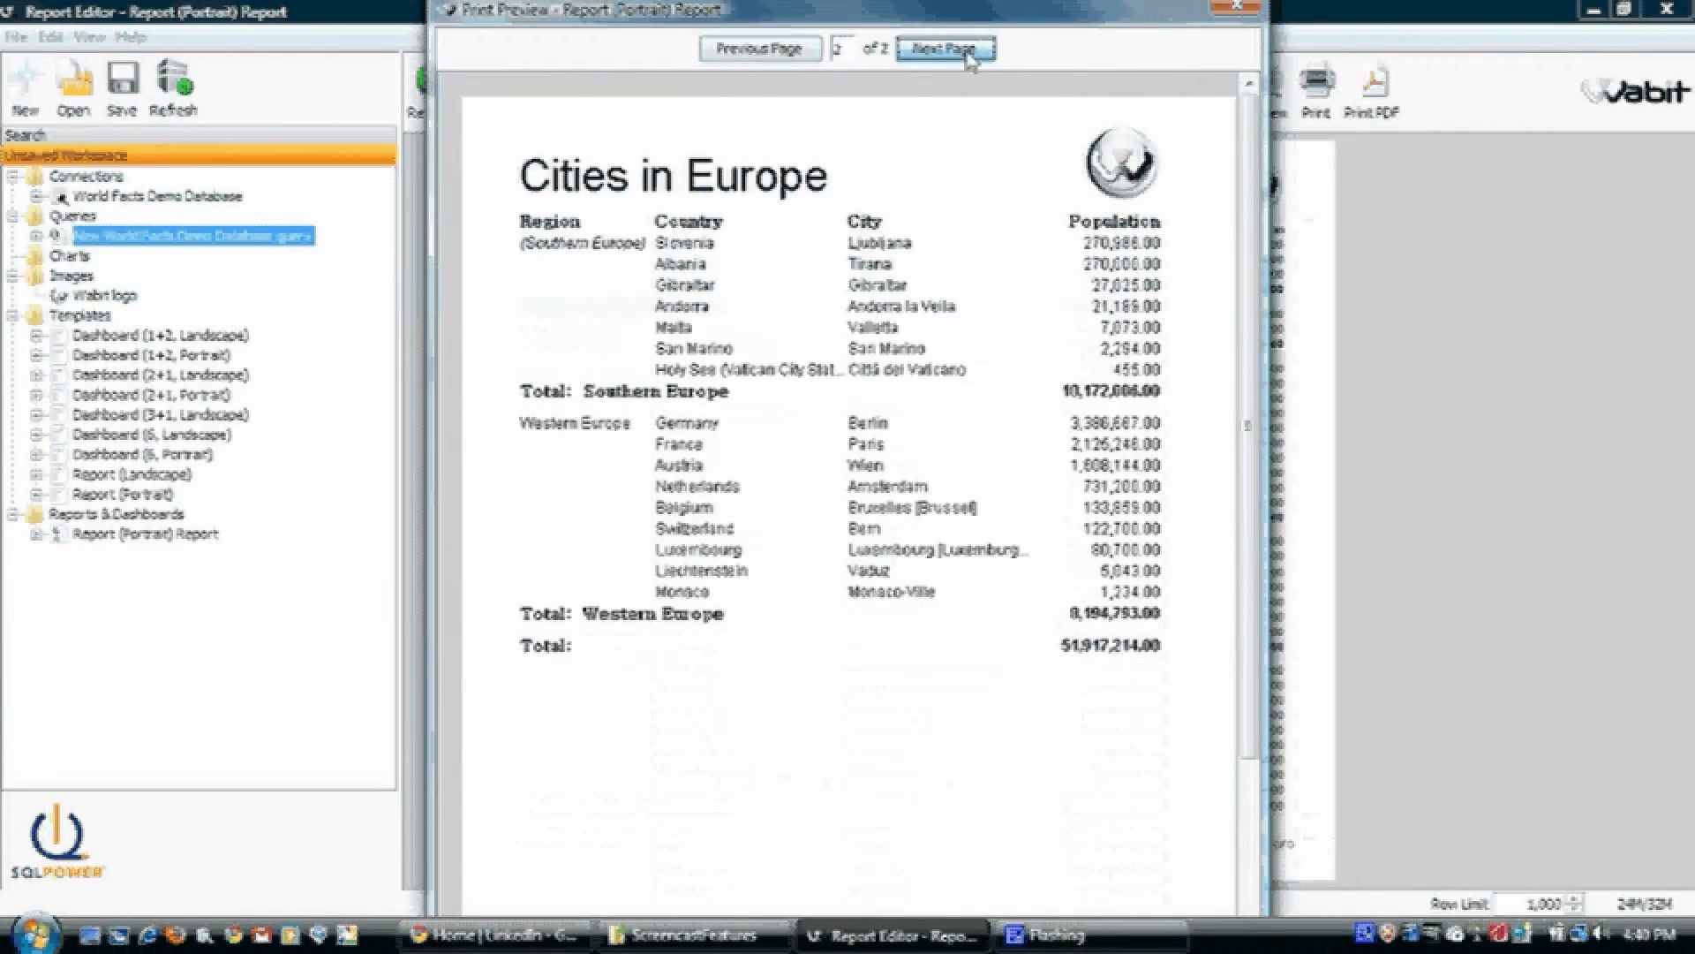
pyautogui.click(764, 49)
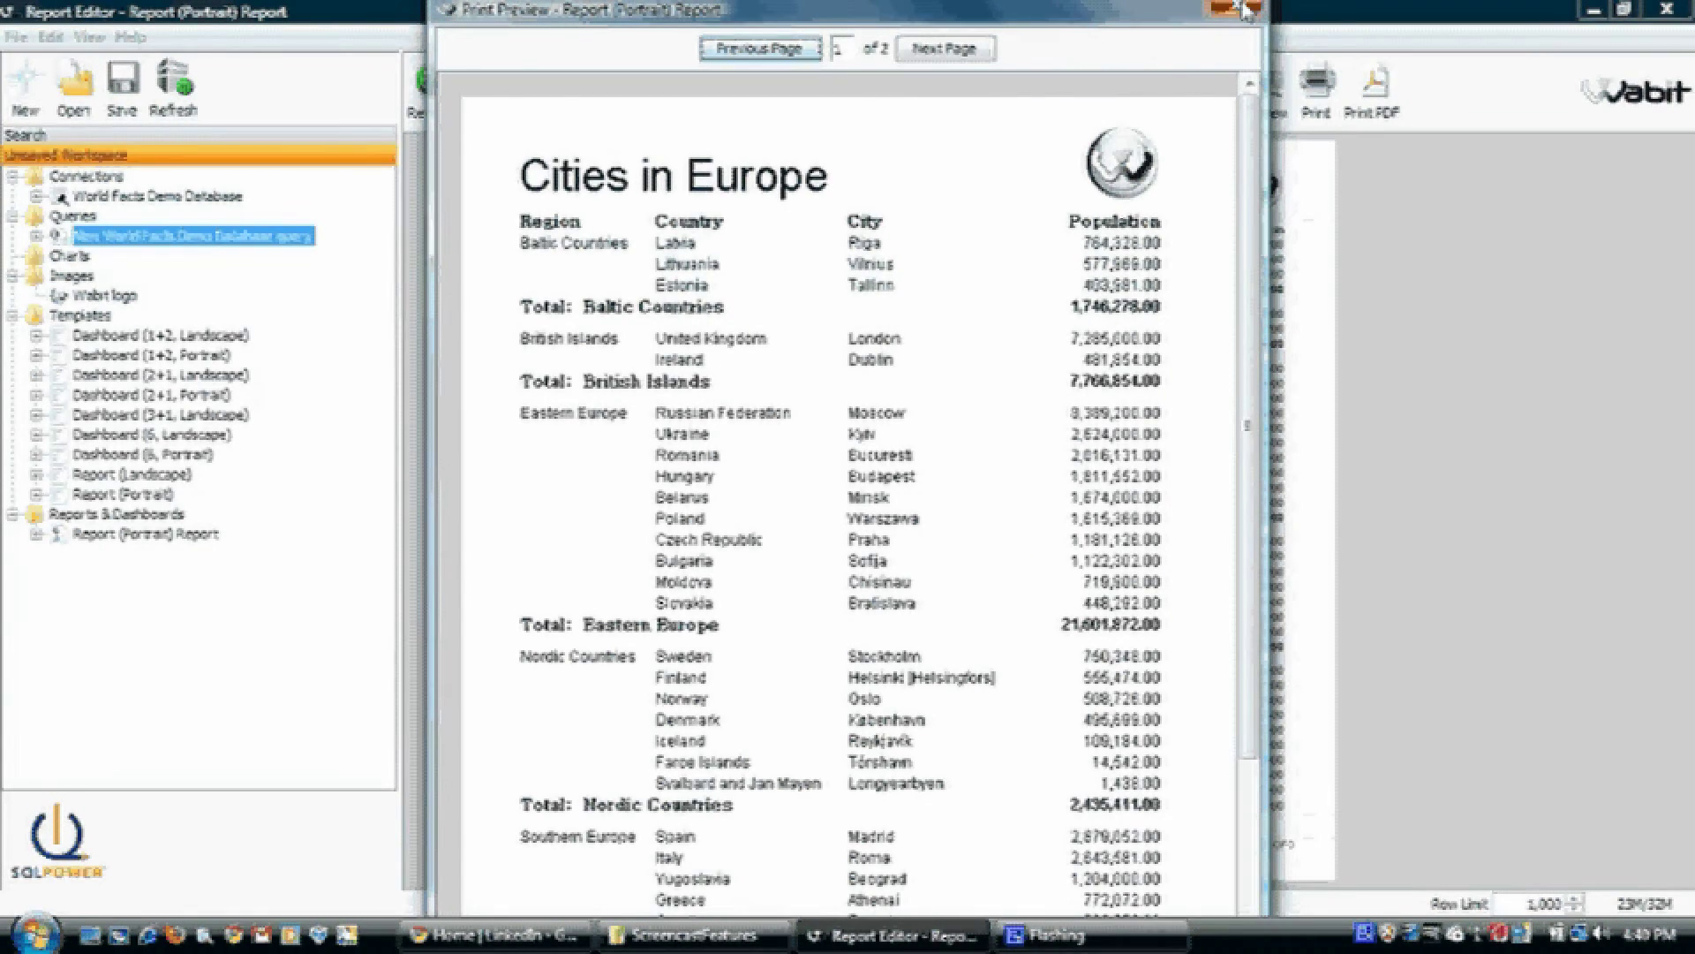
pyautogui.click(1246, 11)
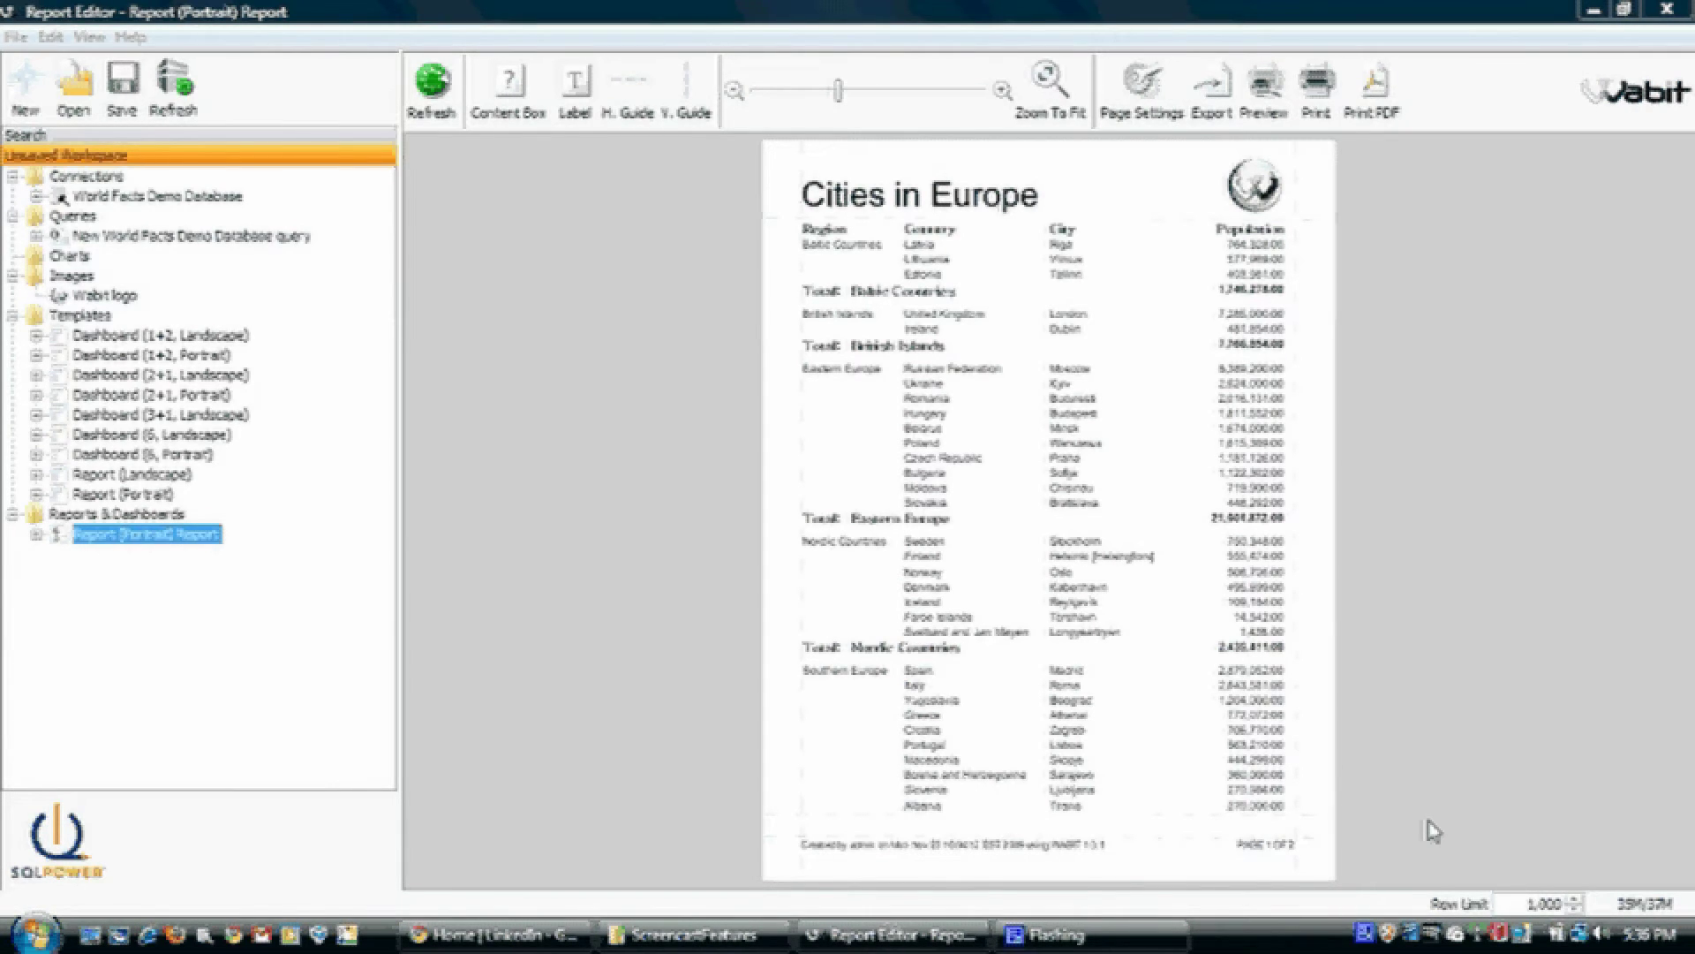
# Step: Add the World Facts OLAP Connection as a data source in the workspace
pyautogui.click(101, 181)
pyautogui.rightClick(102, 182)
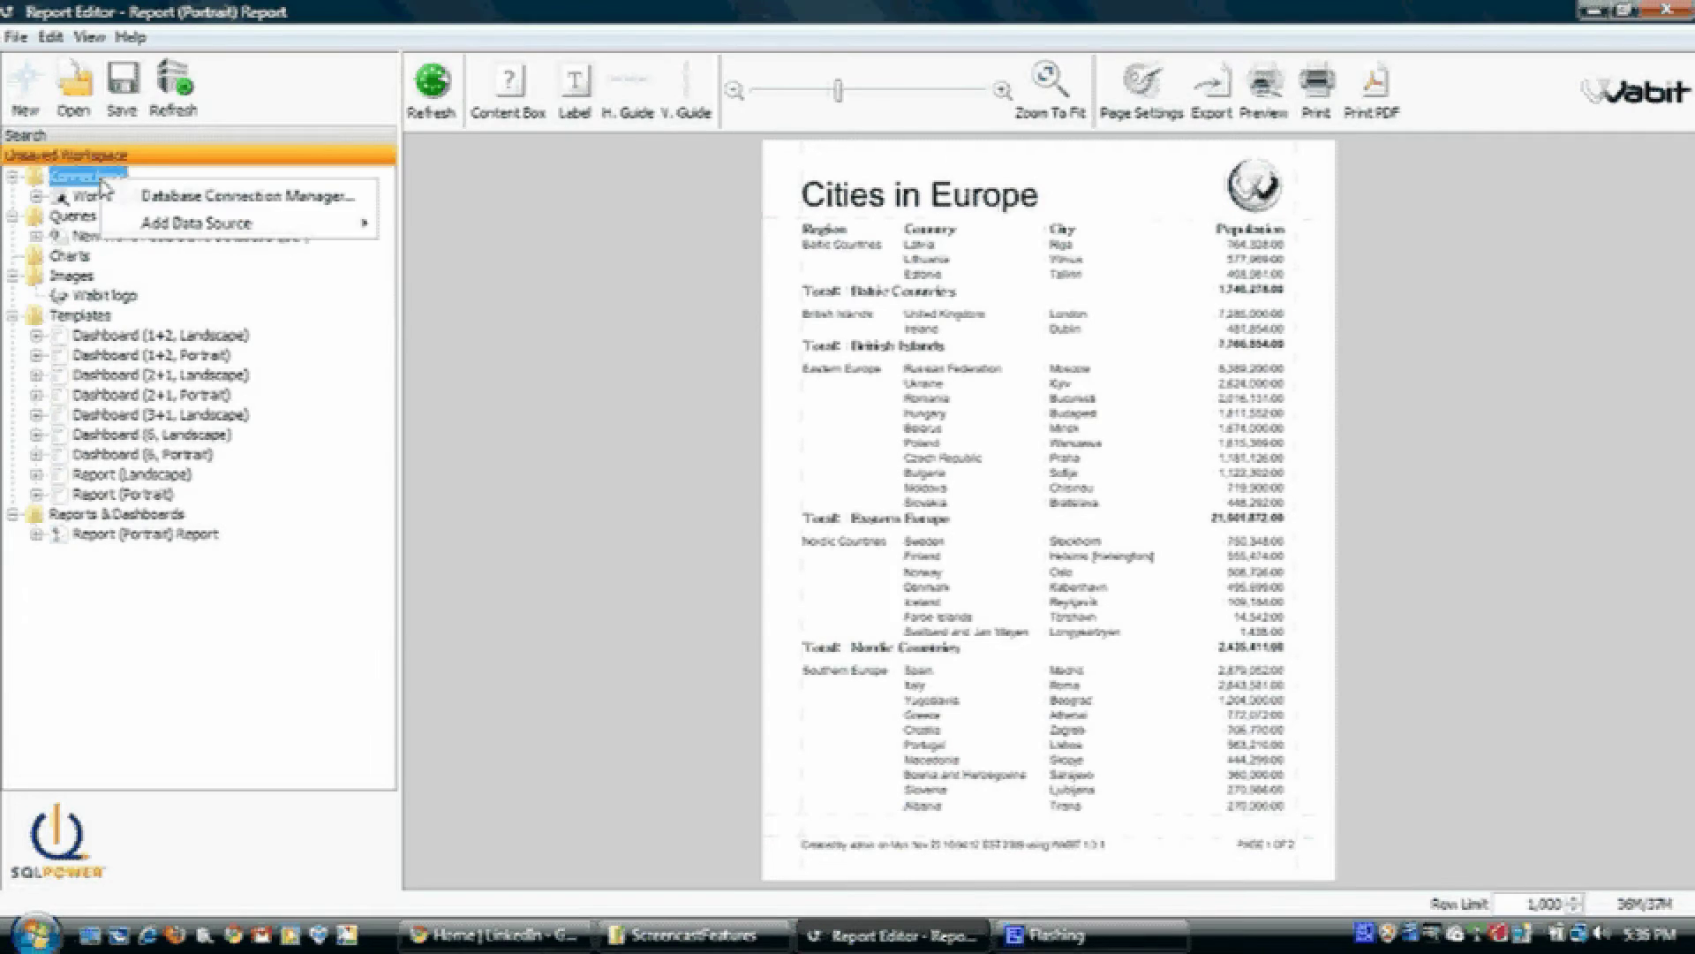
pyautogui.moveTo(349, 223)
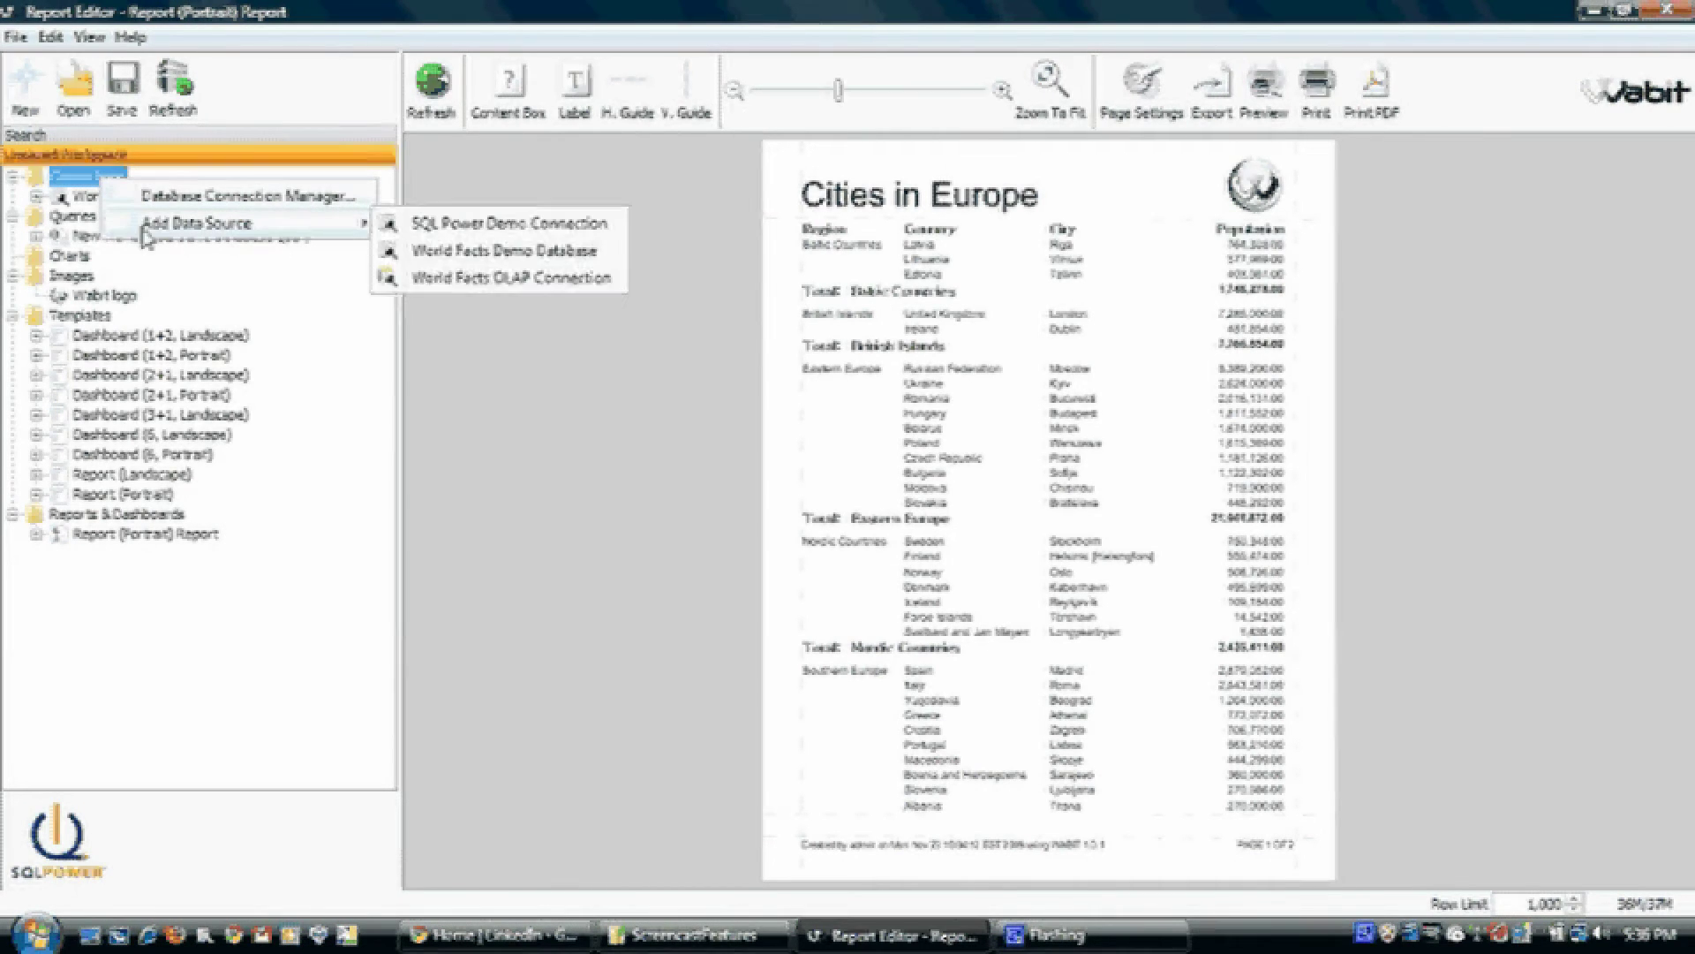
pyautogui.click(527, 284)
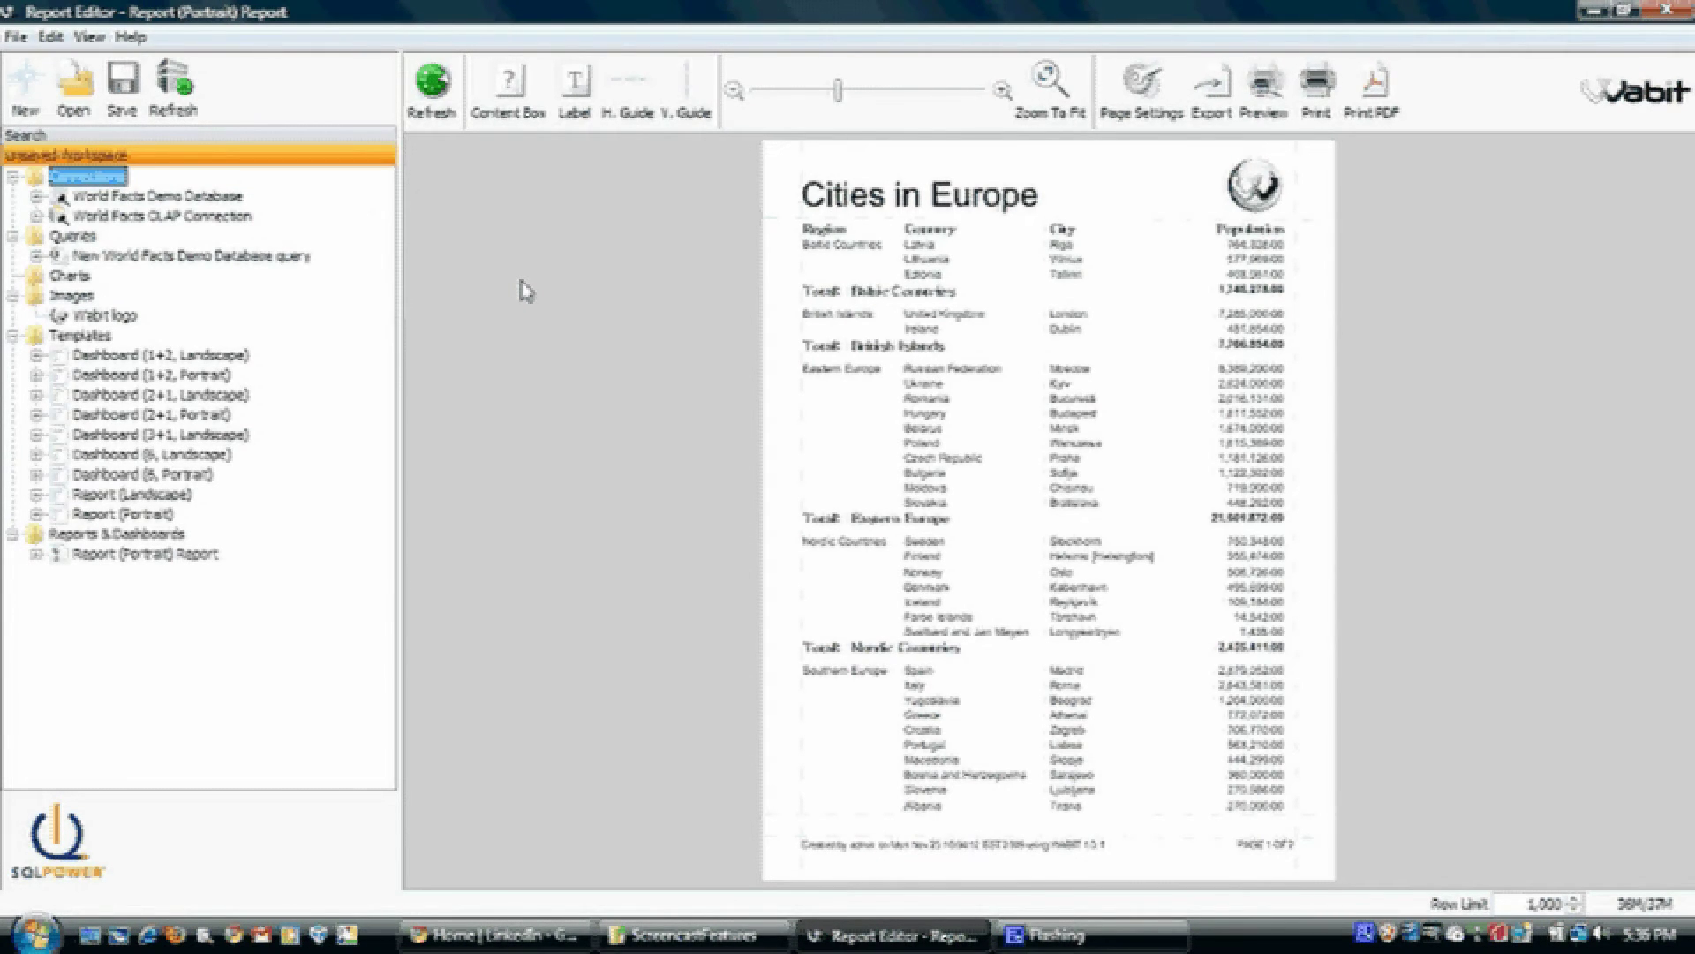
# Step: Create a new OLAP query on the World Facts OLAP Connection and choose the World Countries cube
pyautogui.rightClick(221, 222)
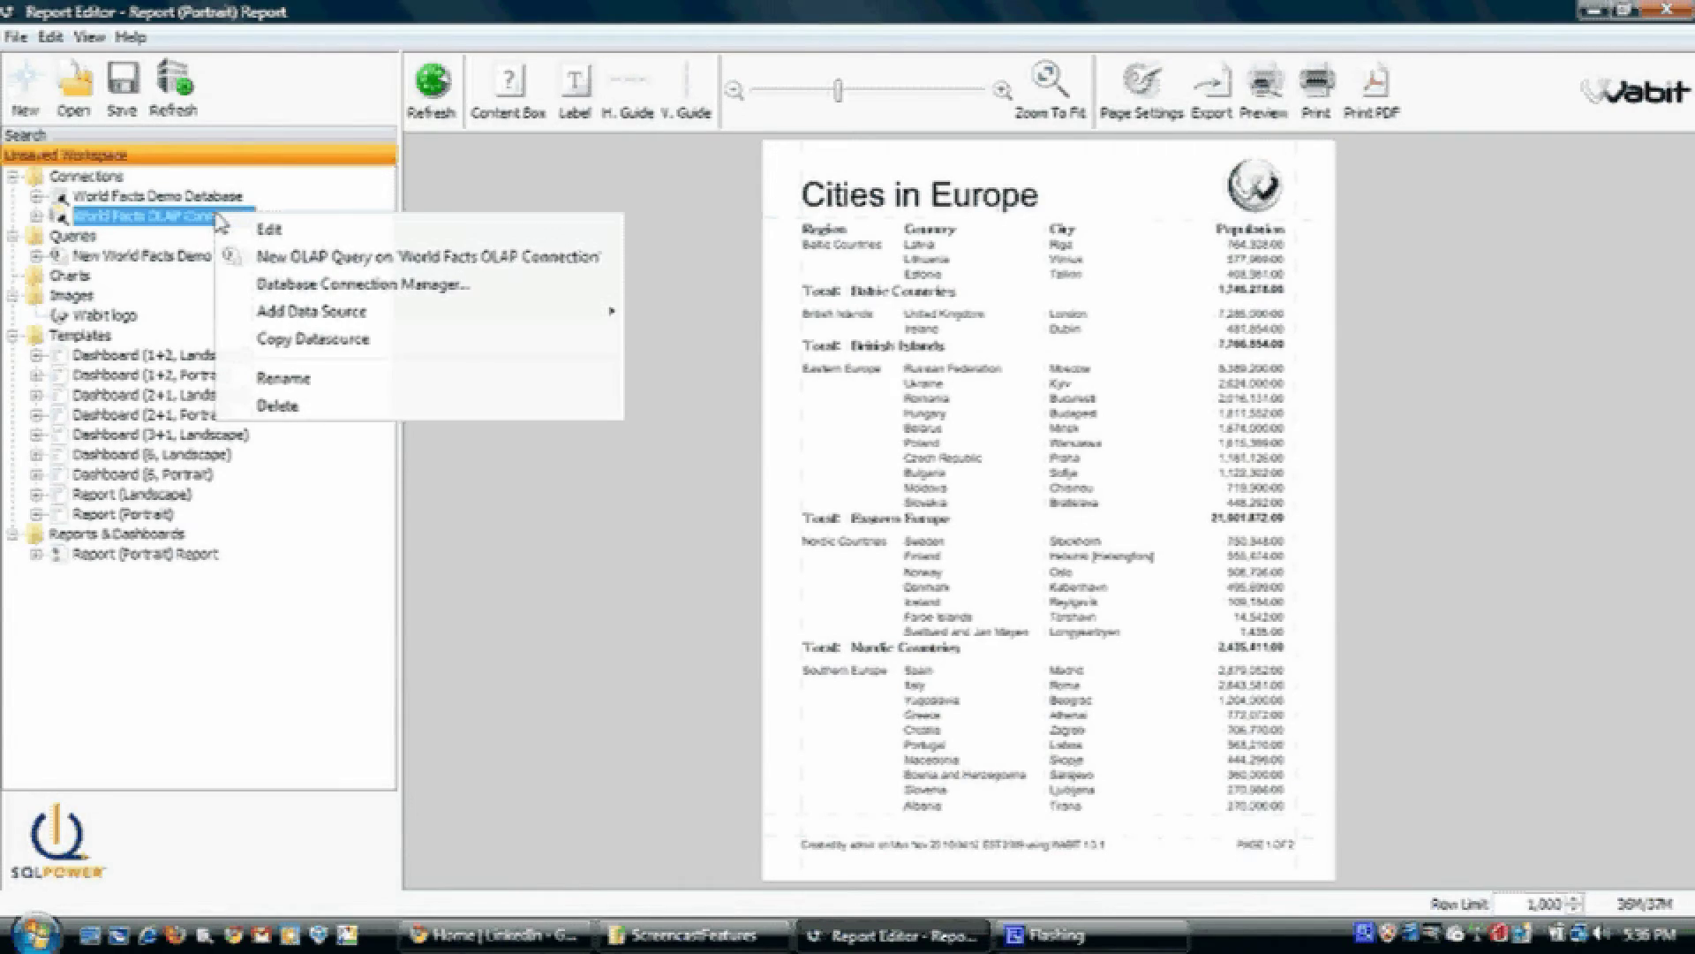
pyautogui.click(282, 257)
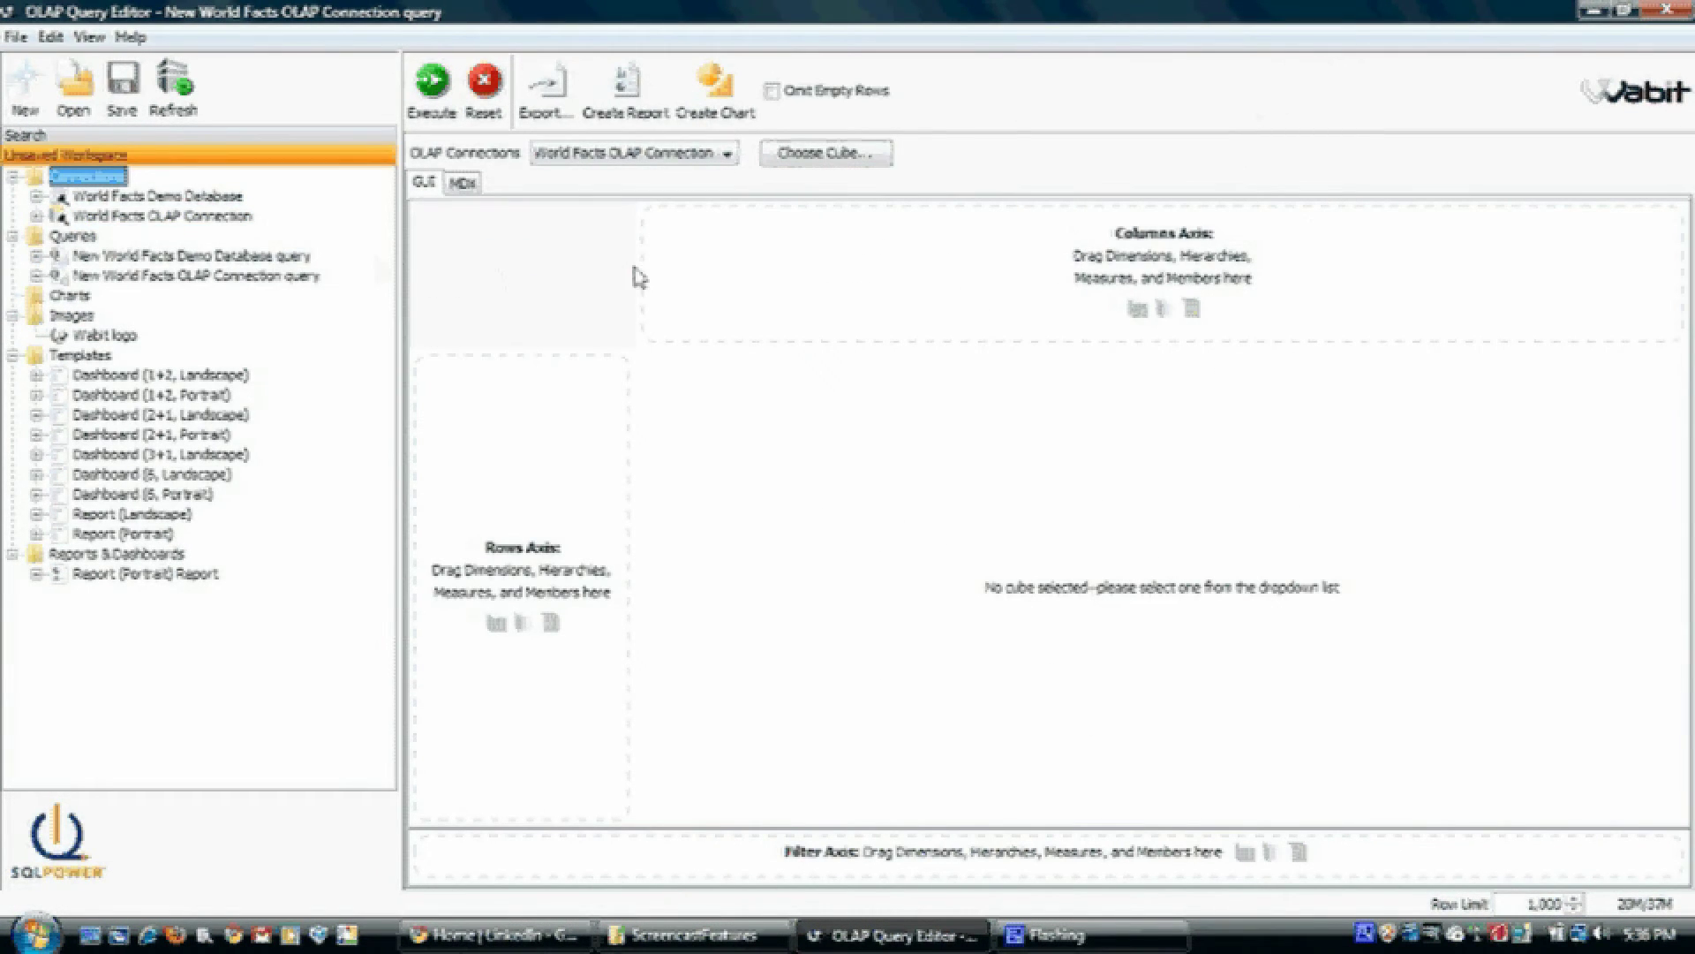
pyautogui.click(805, 159)
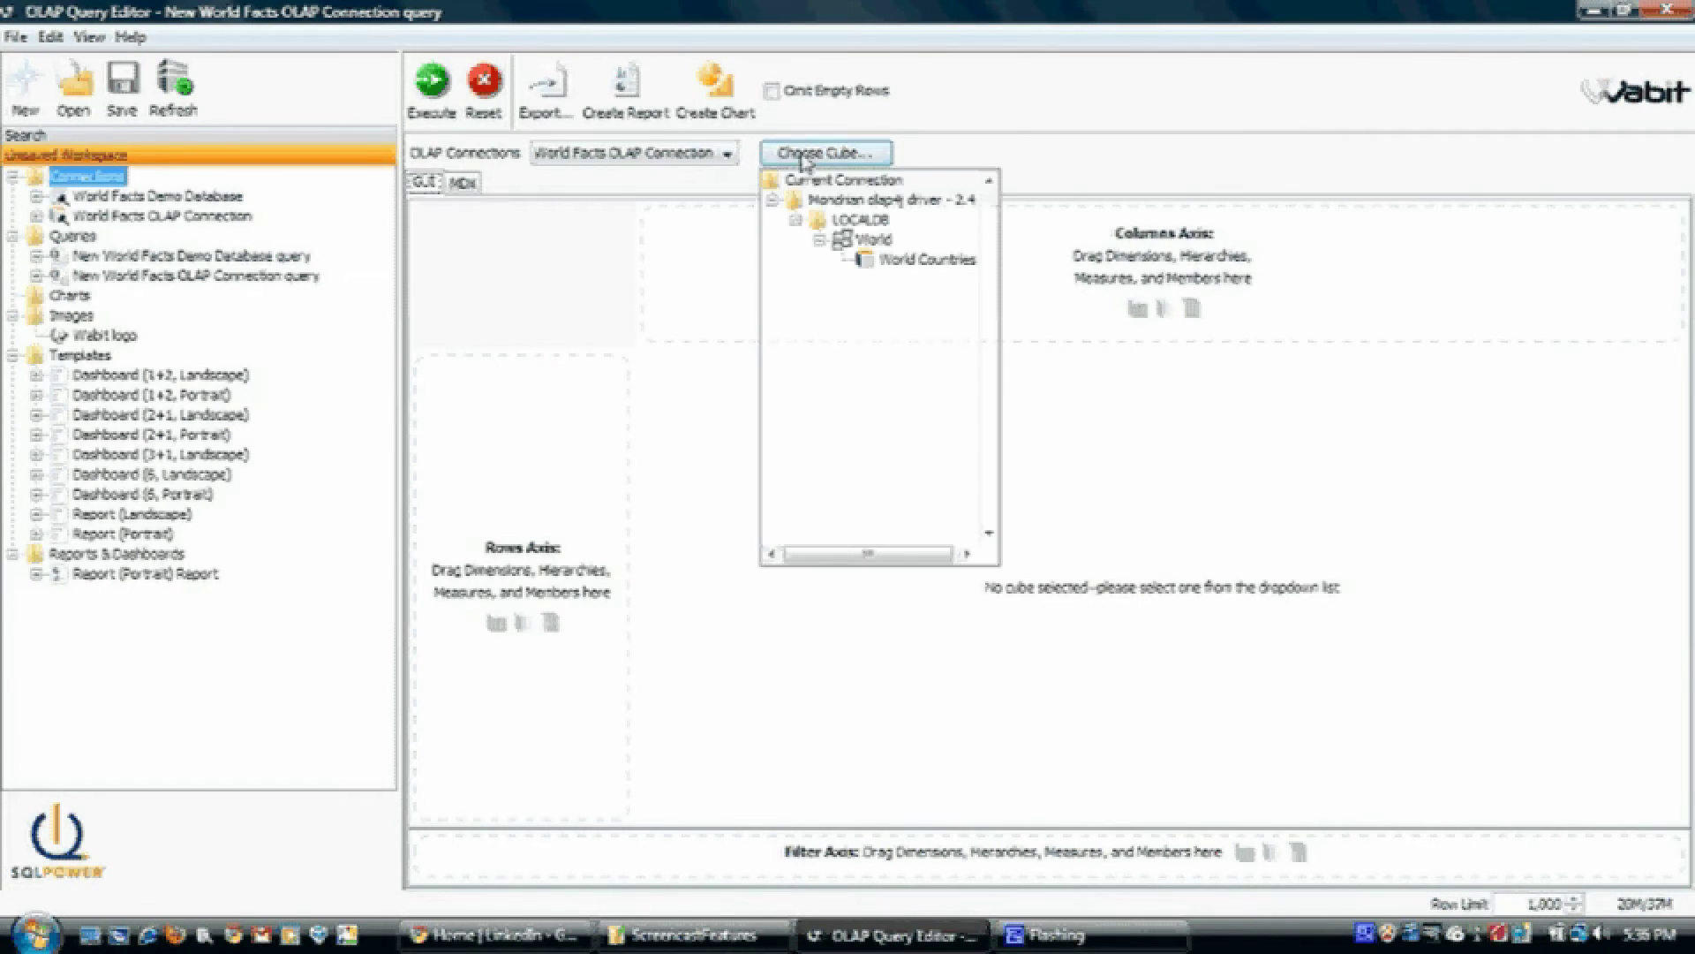
pyautogui.click(918, 260)
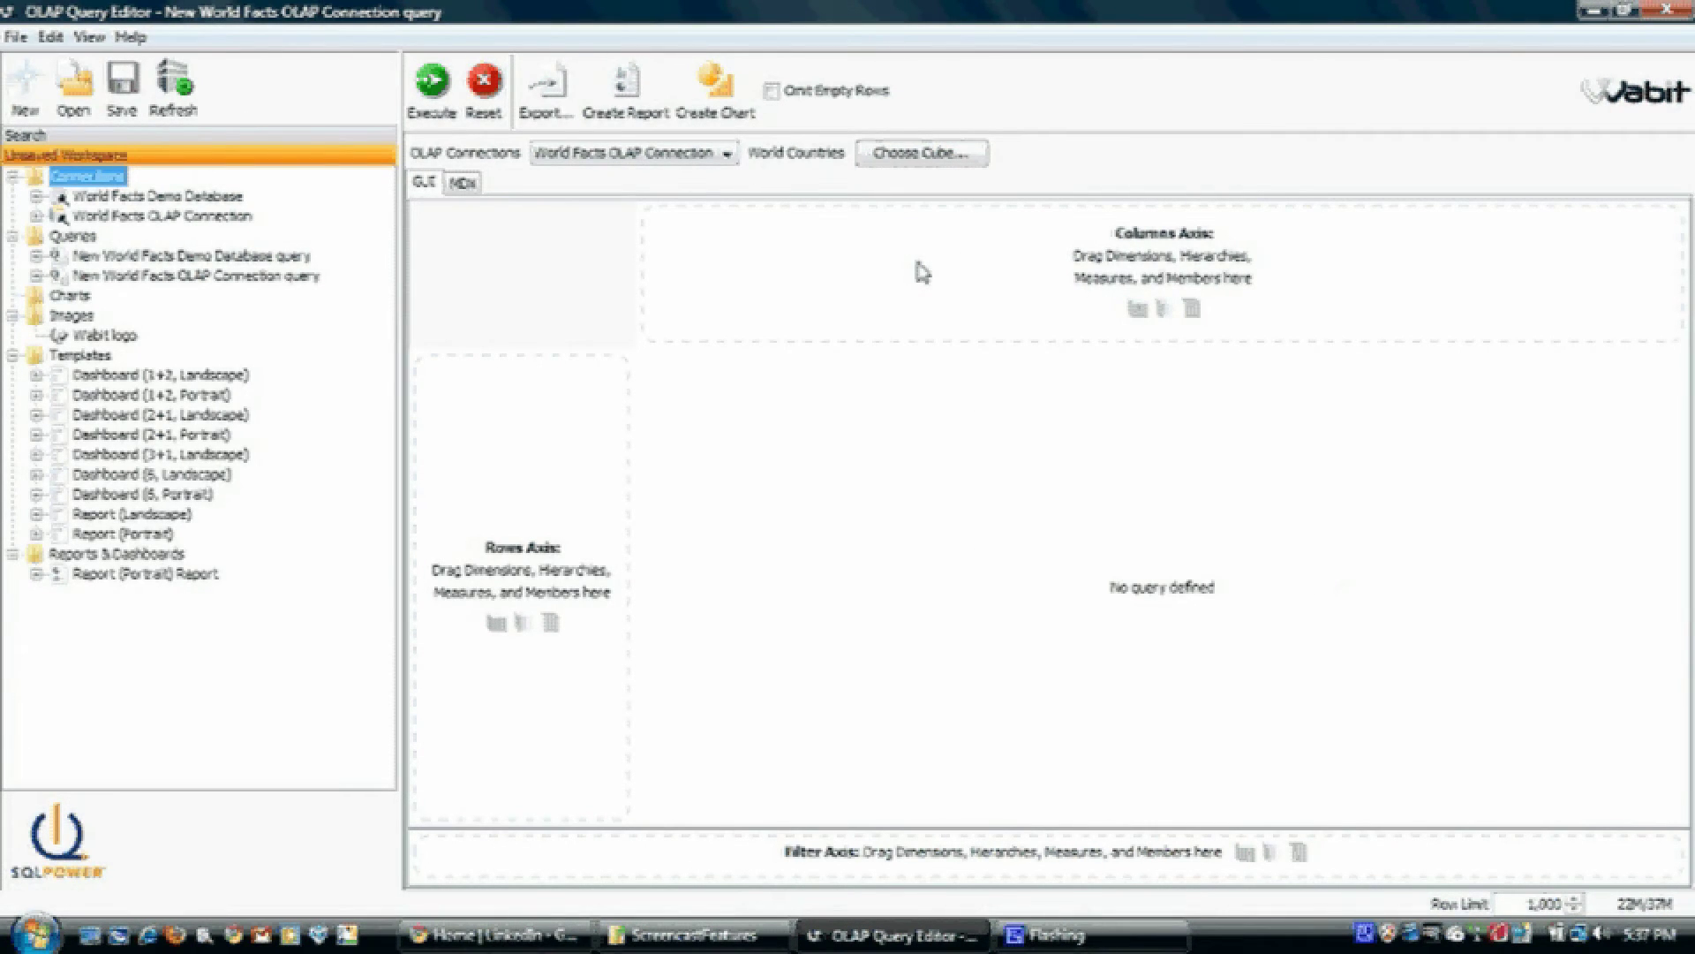
# Step: Place the World Countries cube's Population measure on the columns axis and its Geography dimension on the rows axis
pyautogui.click(36, 216)
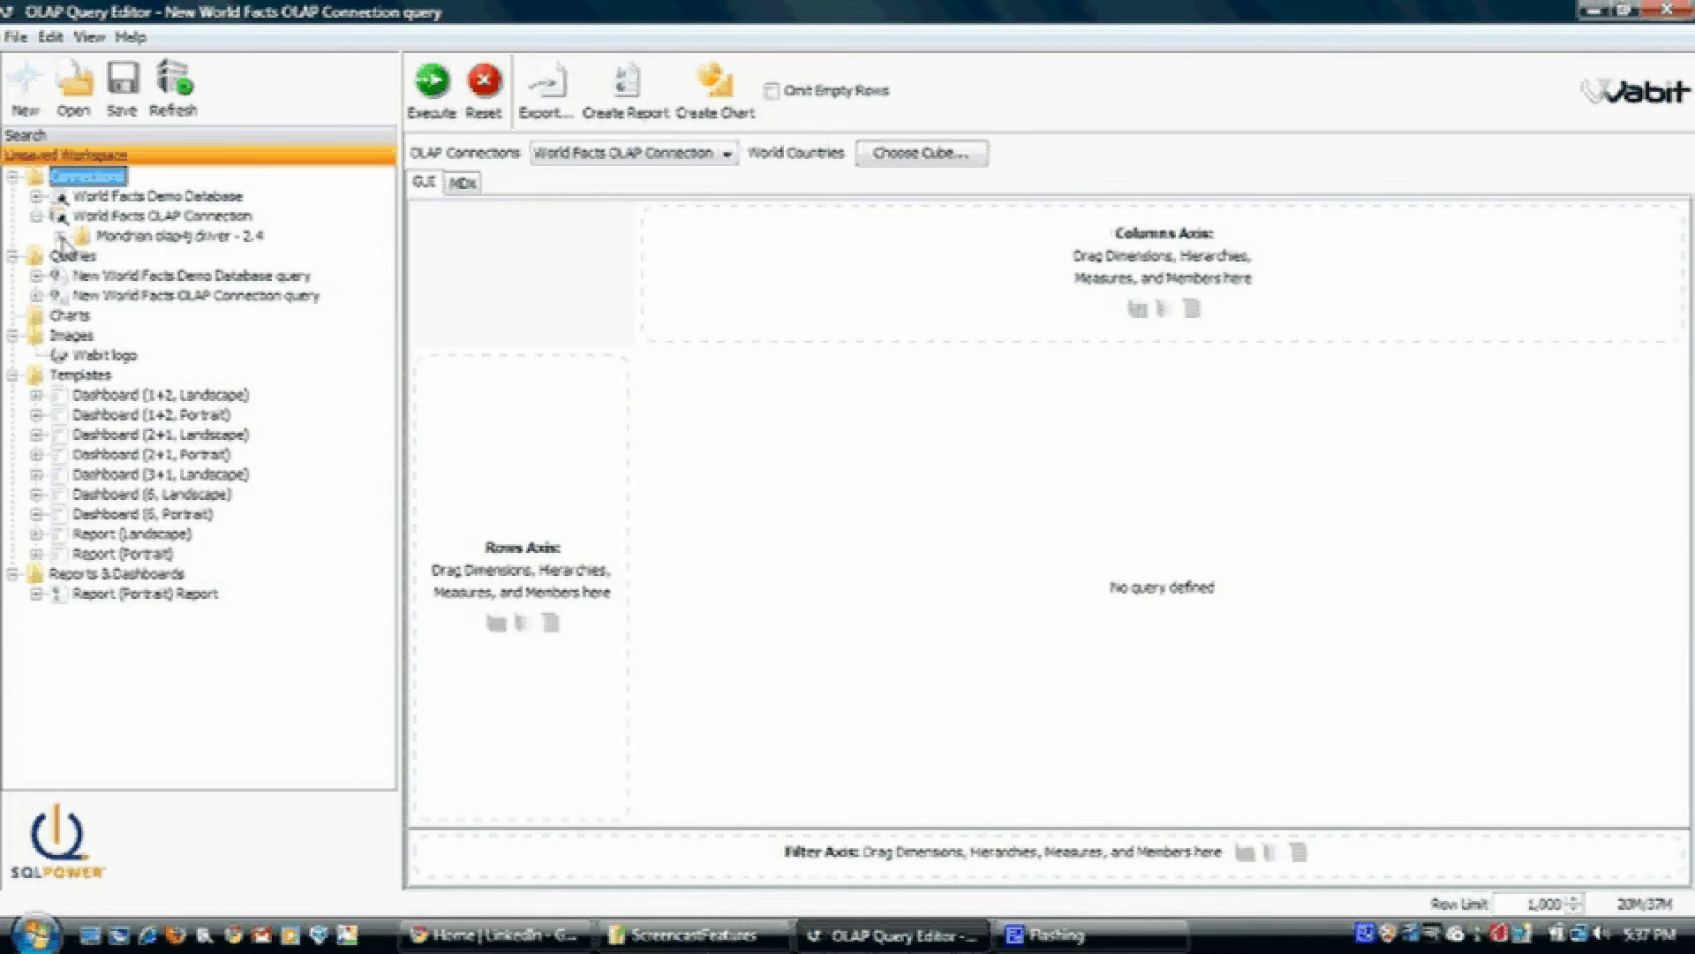
pyautogui.click(60, 236)
pyautogui.click(84, 255)
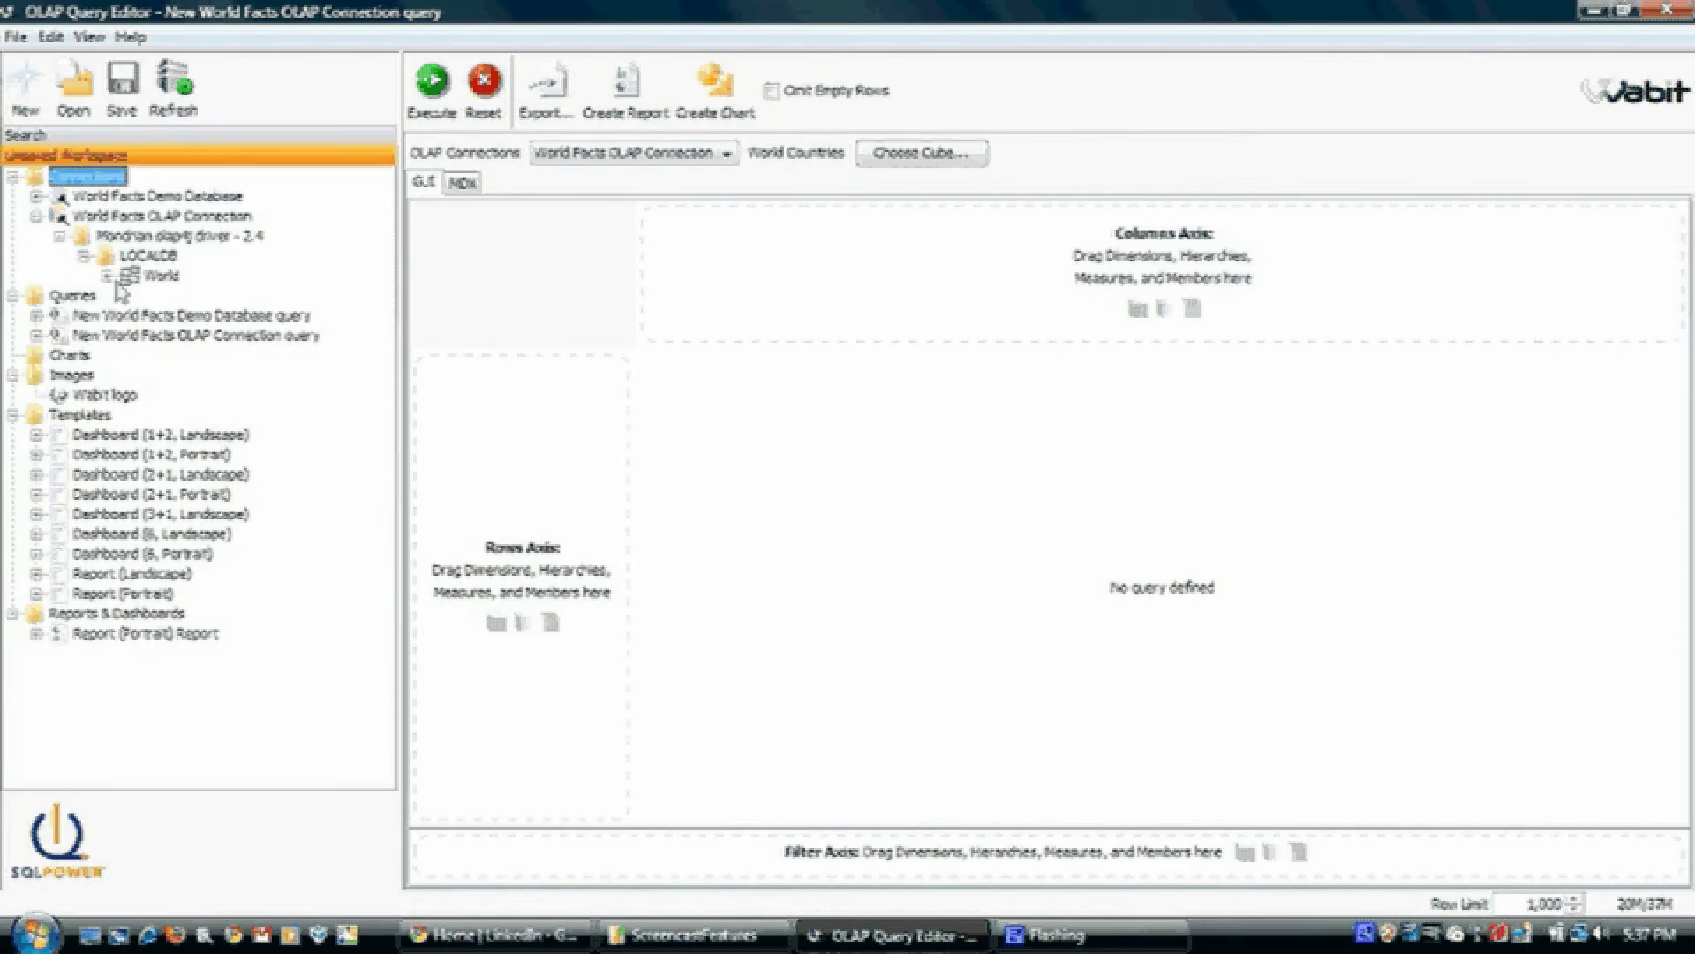
pyautogui.click(107, 275)
pyautogui.click(131, 295)
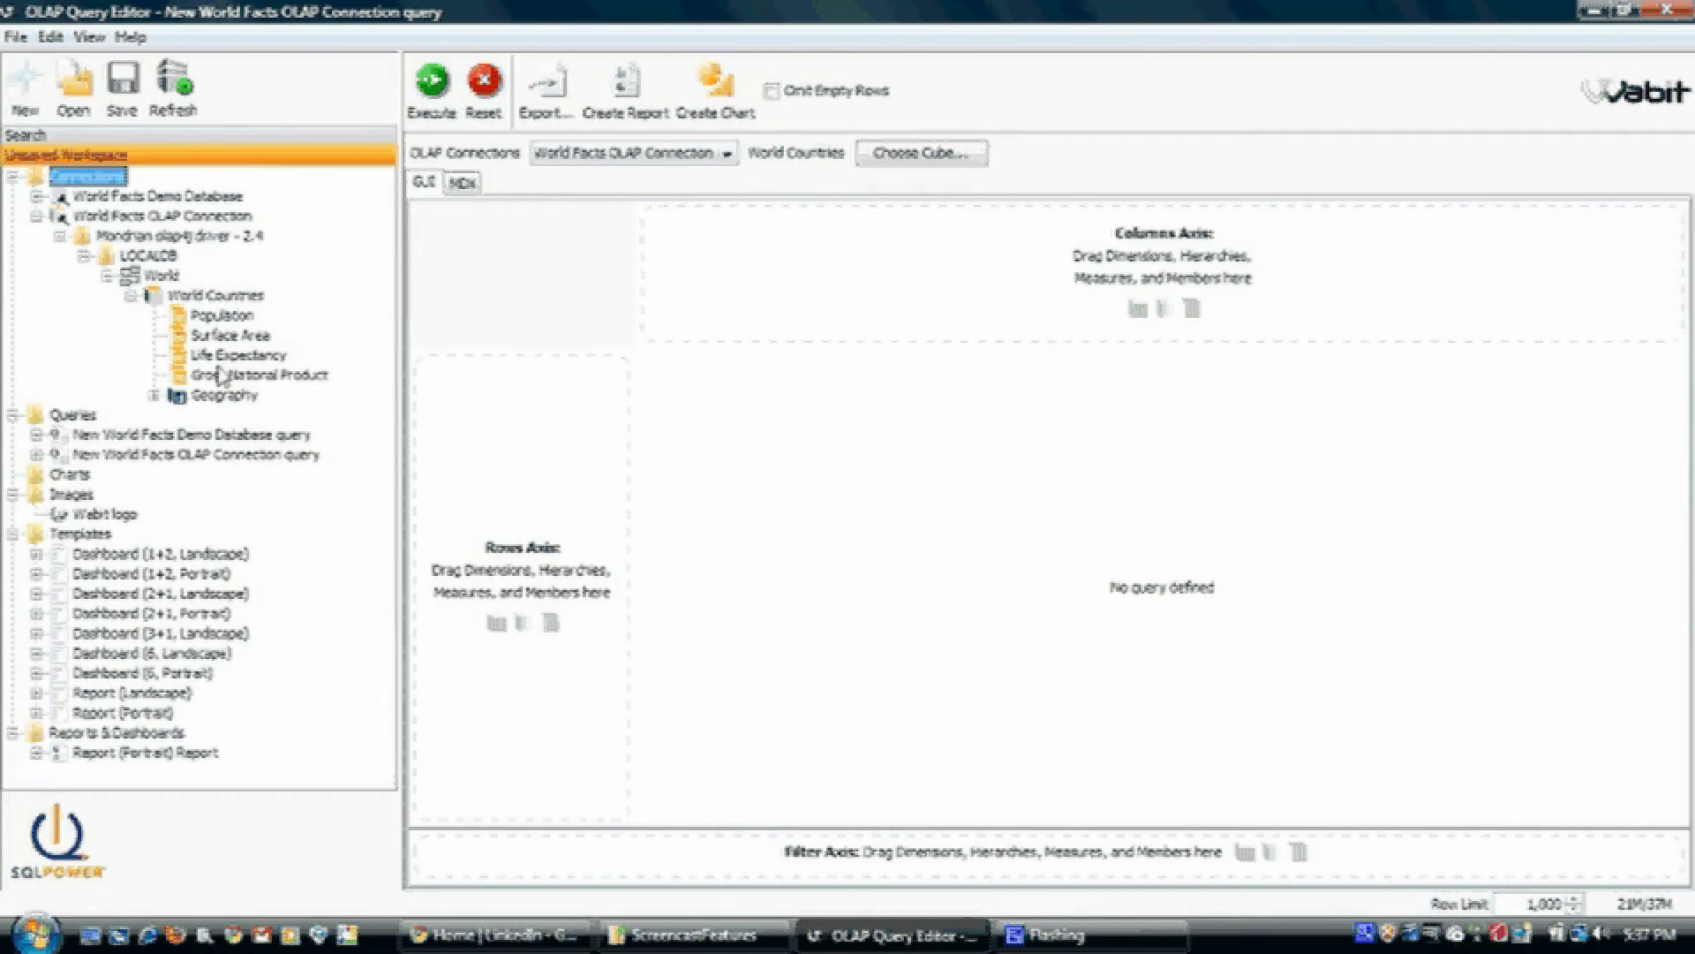
pyautogui.click(225, 396)
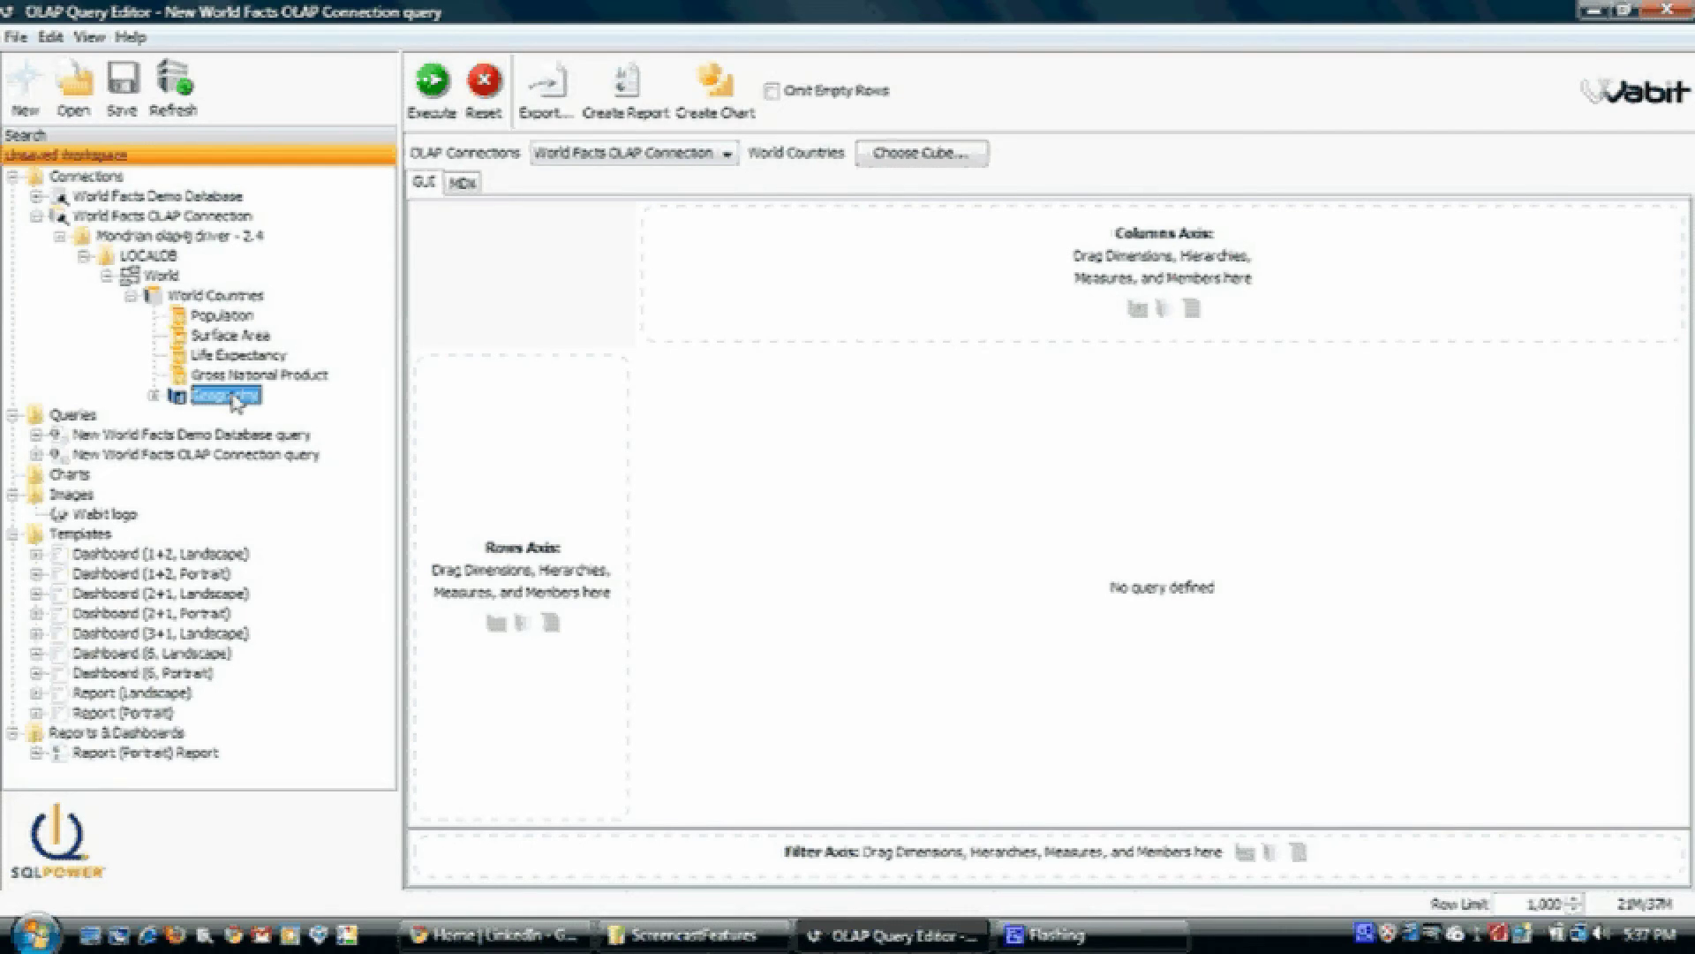
pyautogui.moveTo(222, 315); pyautogui.dragTo(715, 291)
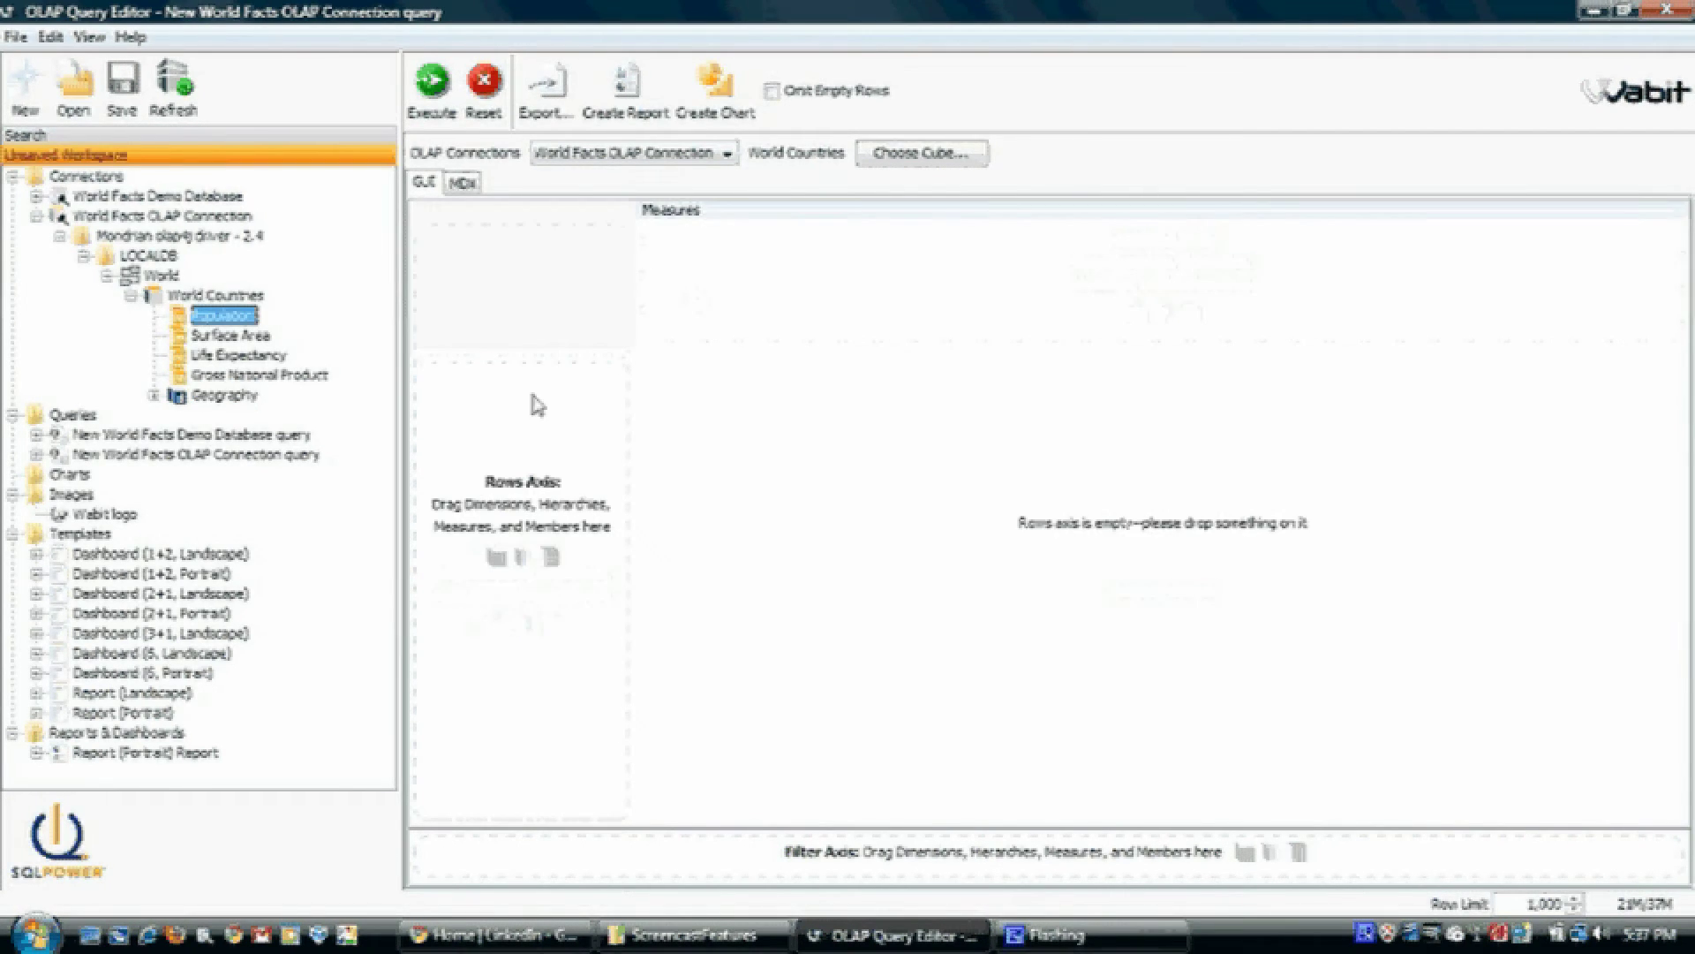
pyautogui.moveTo(196, 399); pyautogui.dragTo(435, 405)
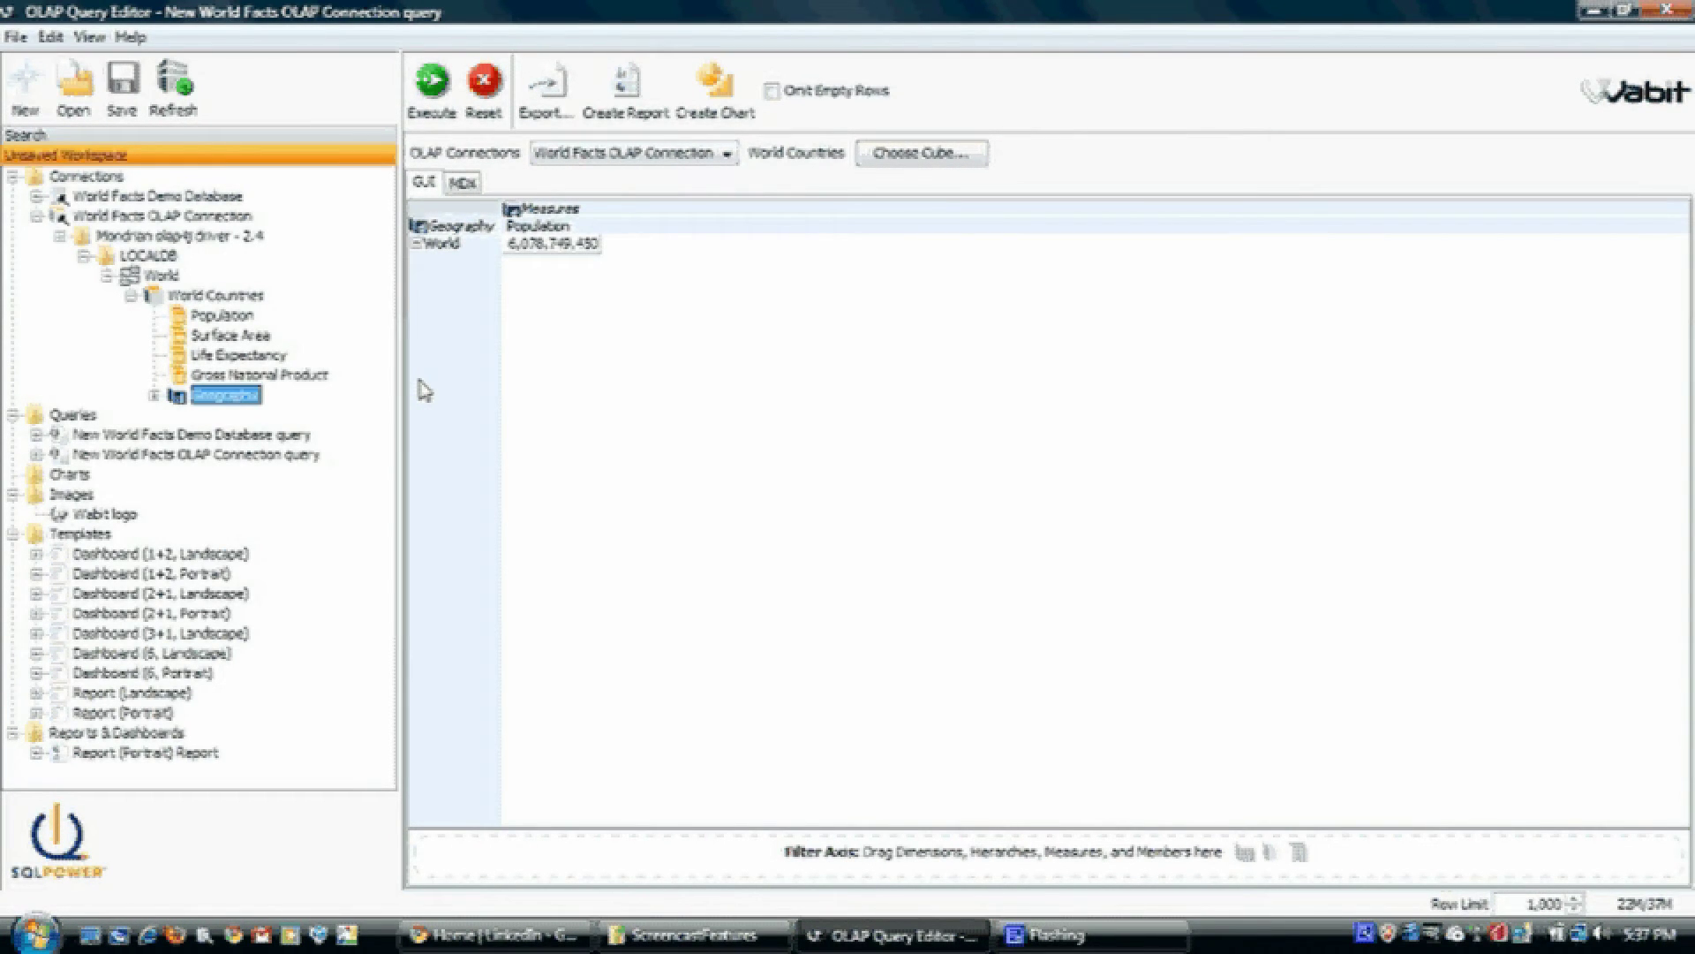
# Step: Expand World into its continents in the OLAP query rows and exclude the World member itself
pyautogui.click(450, 246)
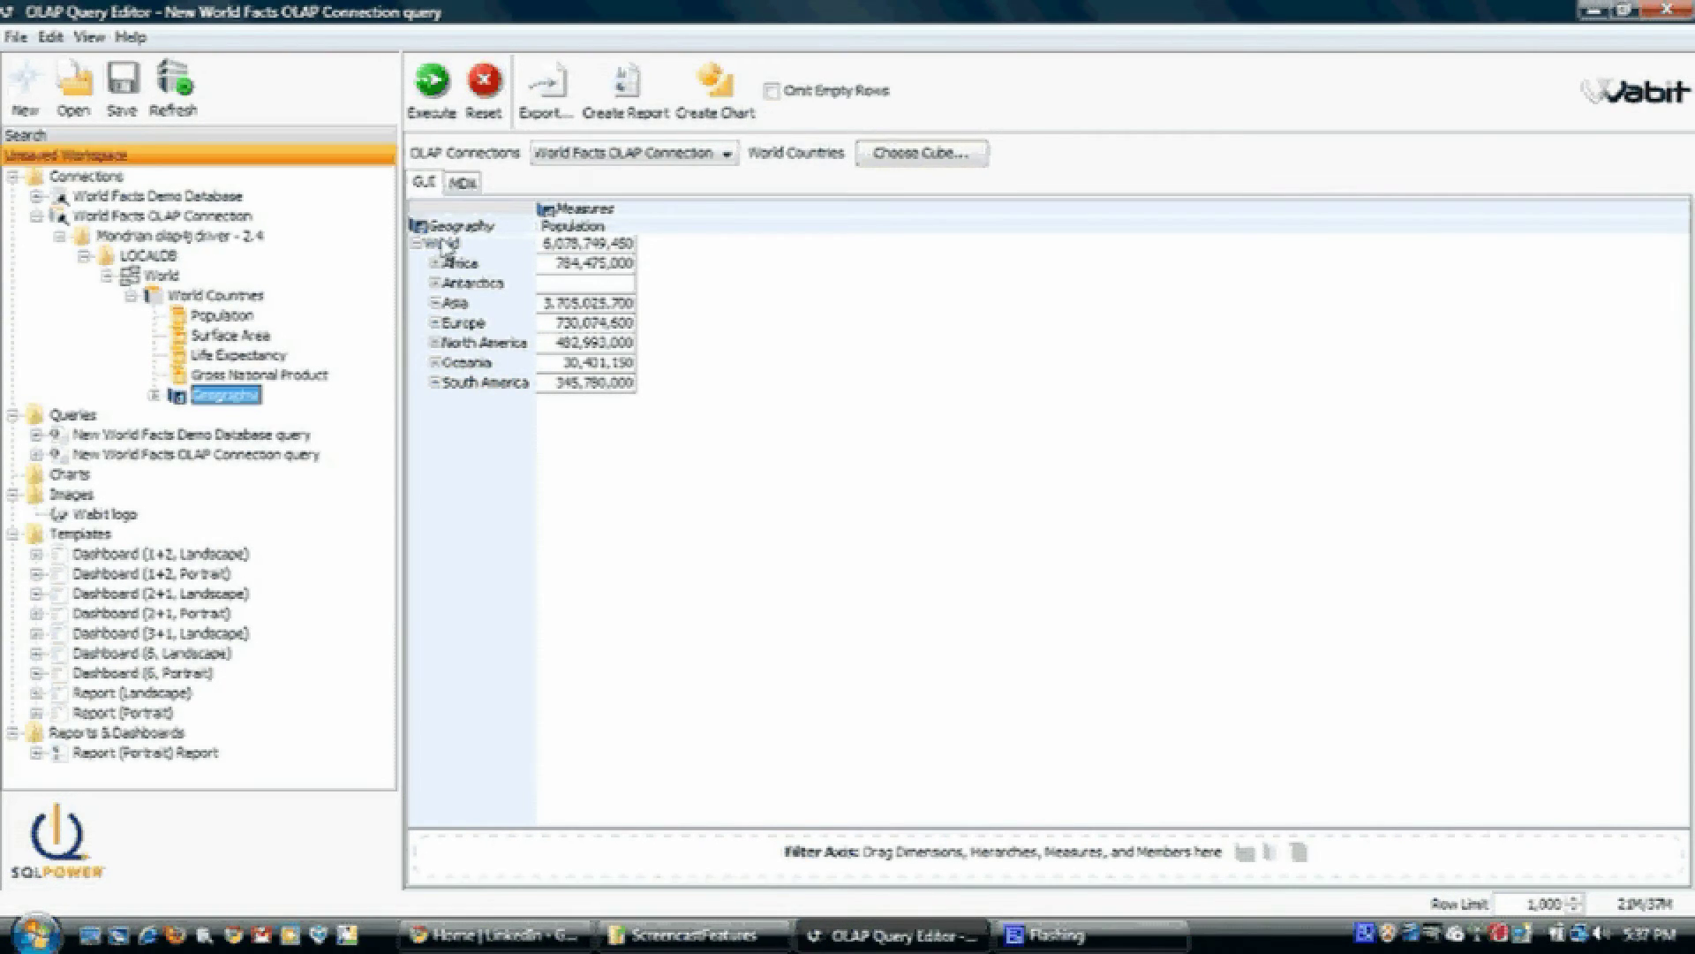
pyautogui.rightClick(445, 248)
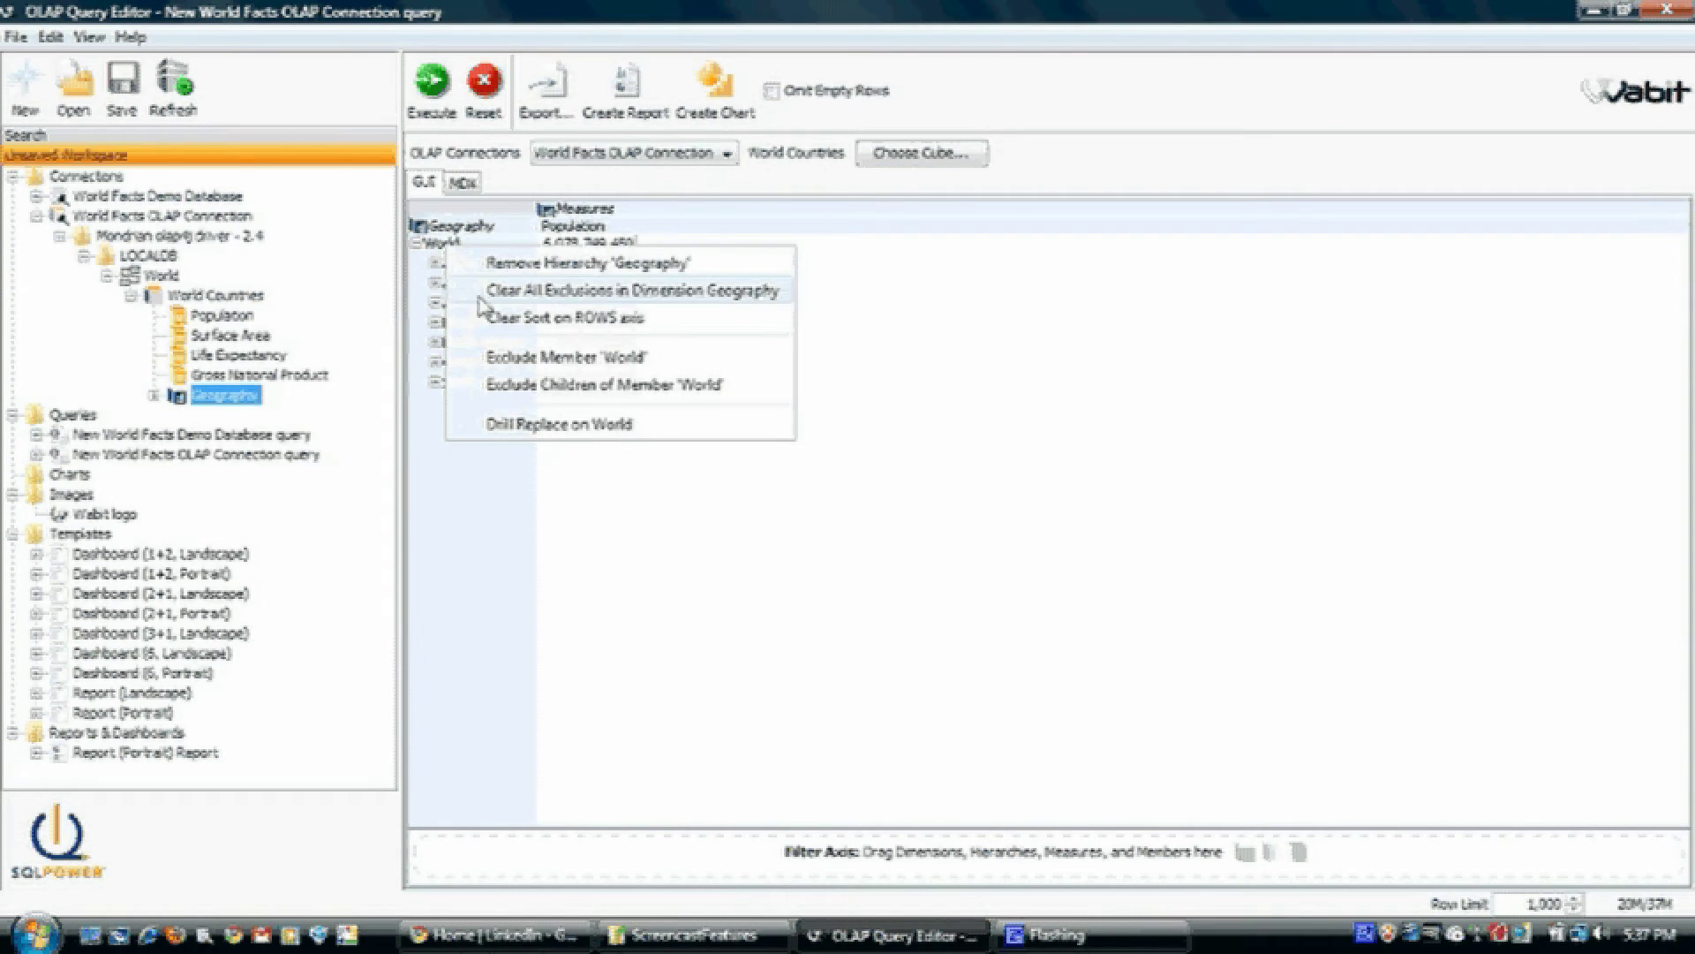
pyautogui.click(520, 358)
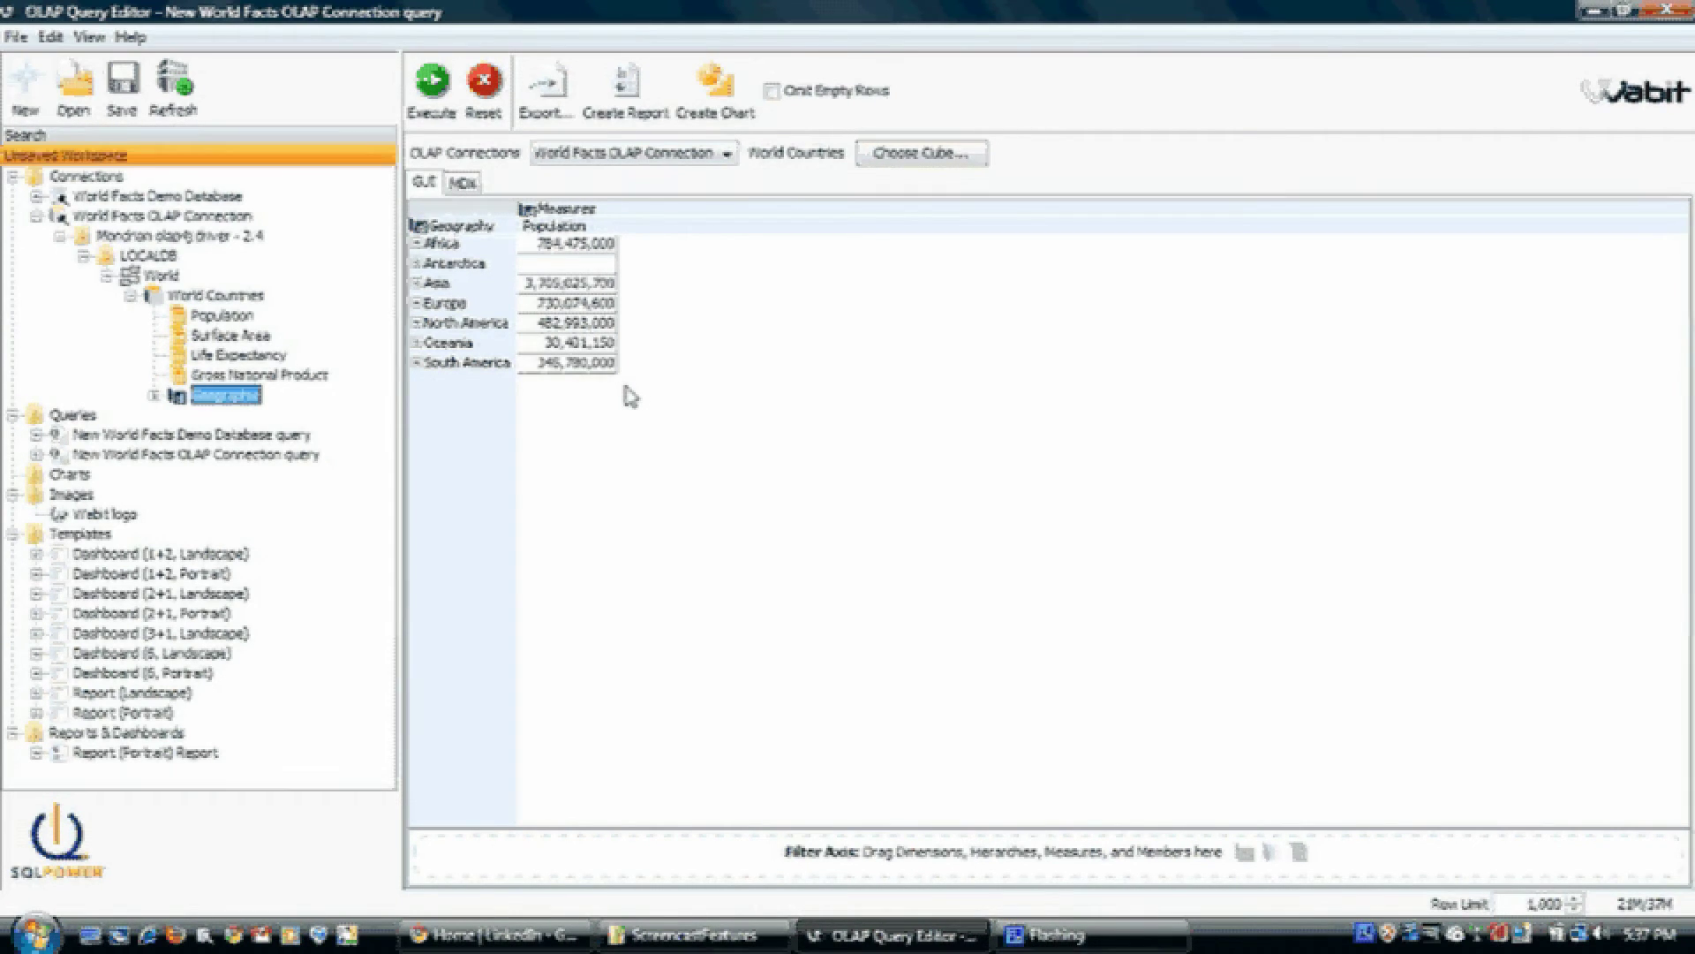
# Step: Create a pie chart from the OLAP query and set its legend position to NONE
pyautogui.click(704, 92)
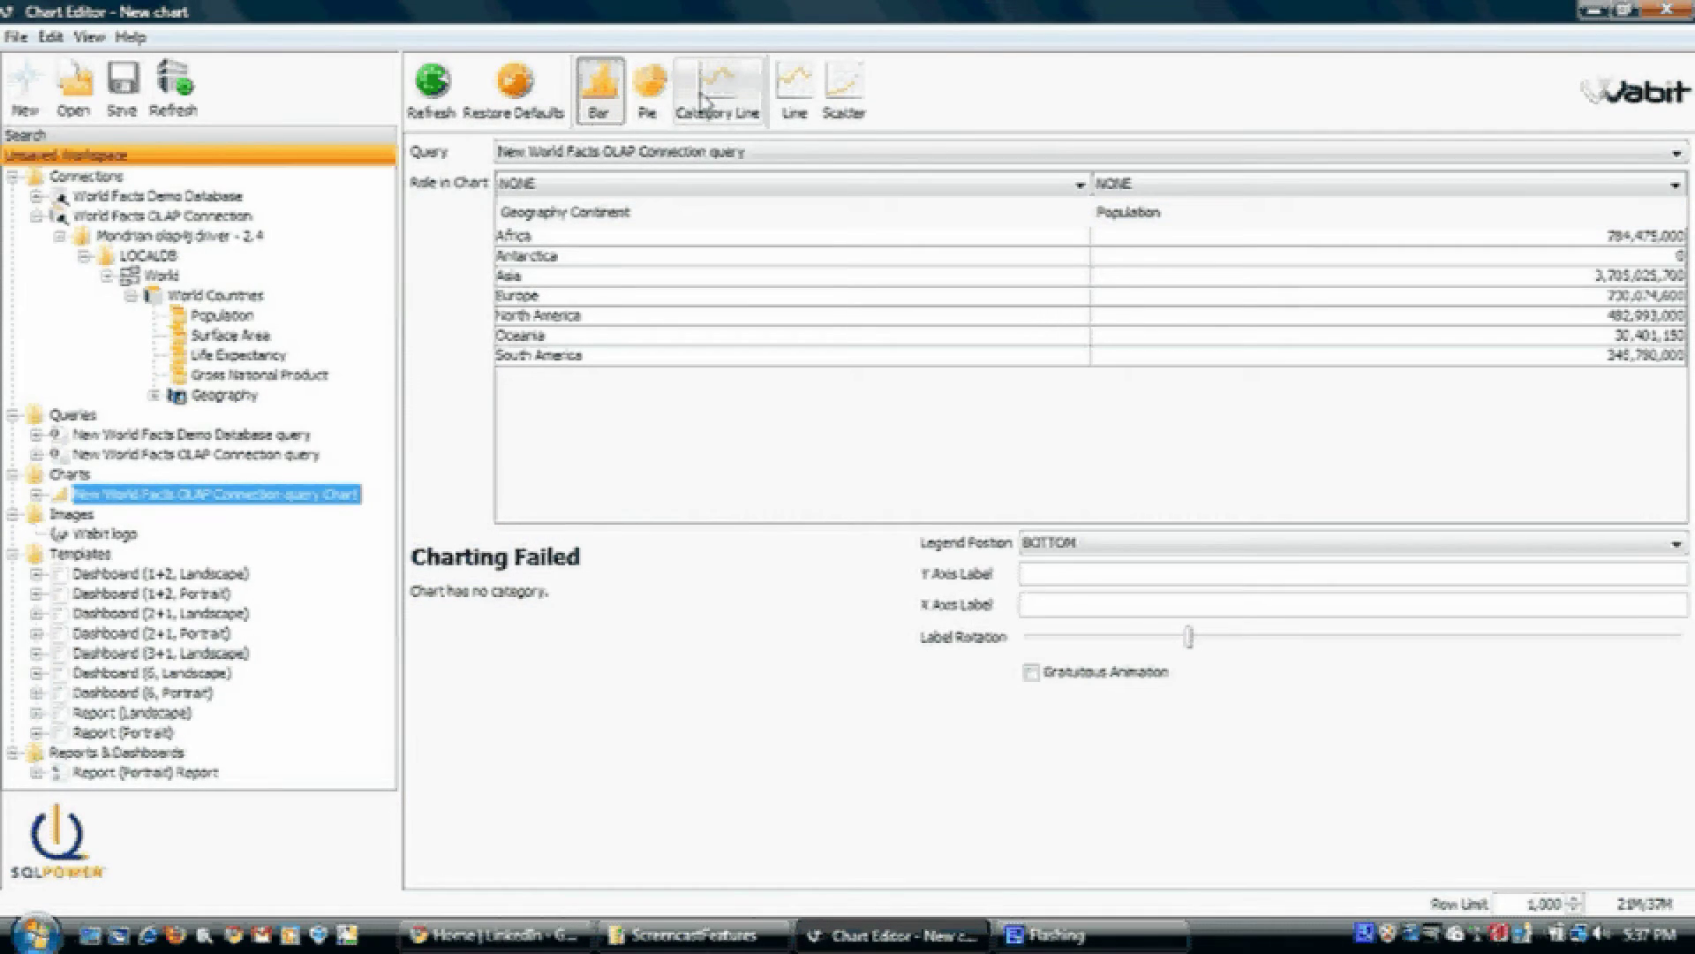
pyautogui.click(651, 93)
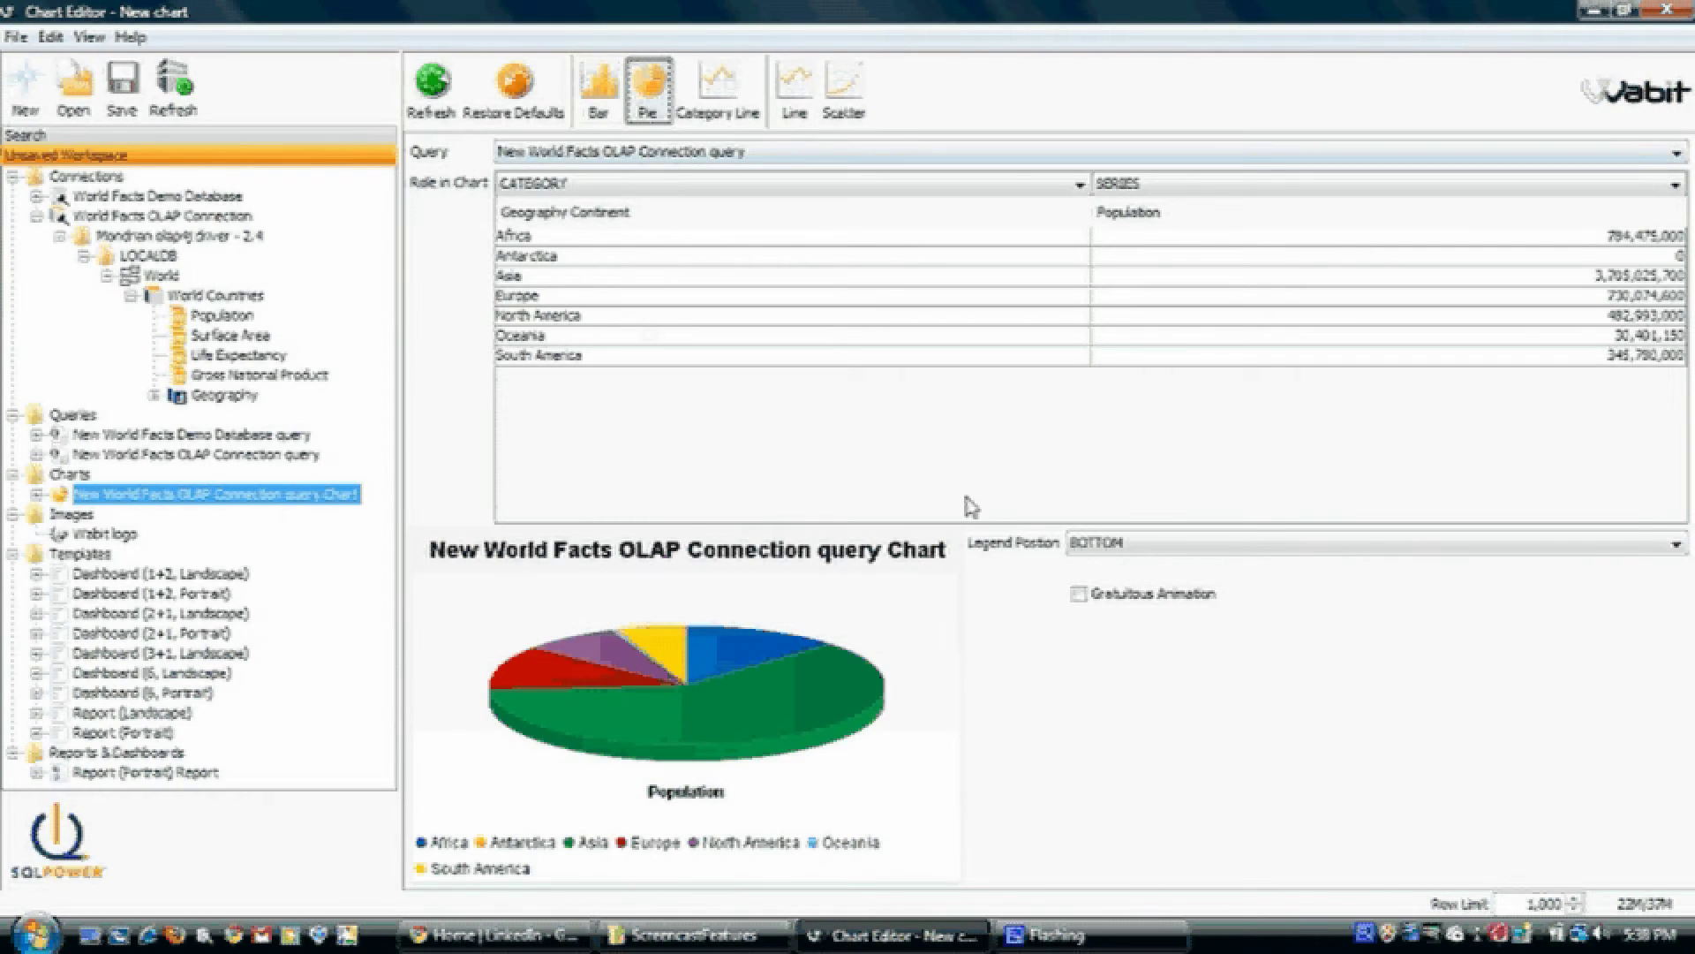
pyautogui.click(1091, 549)
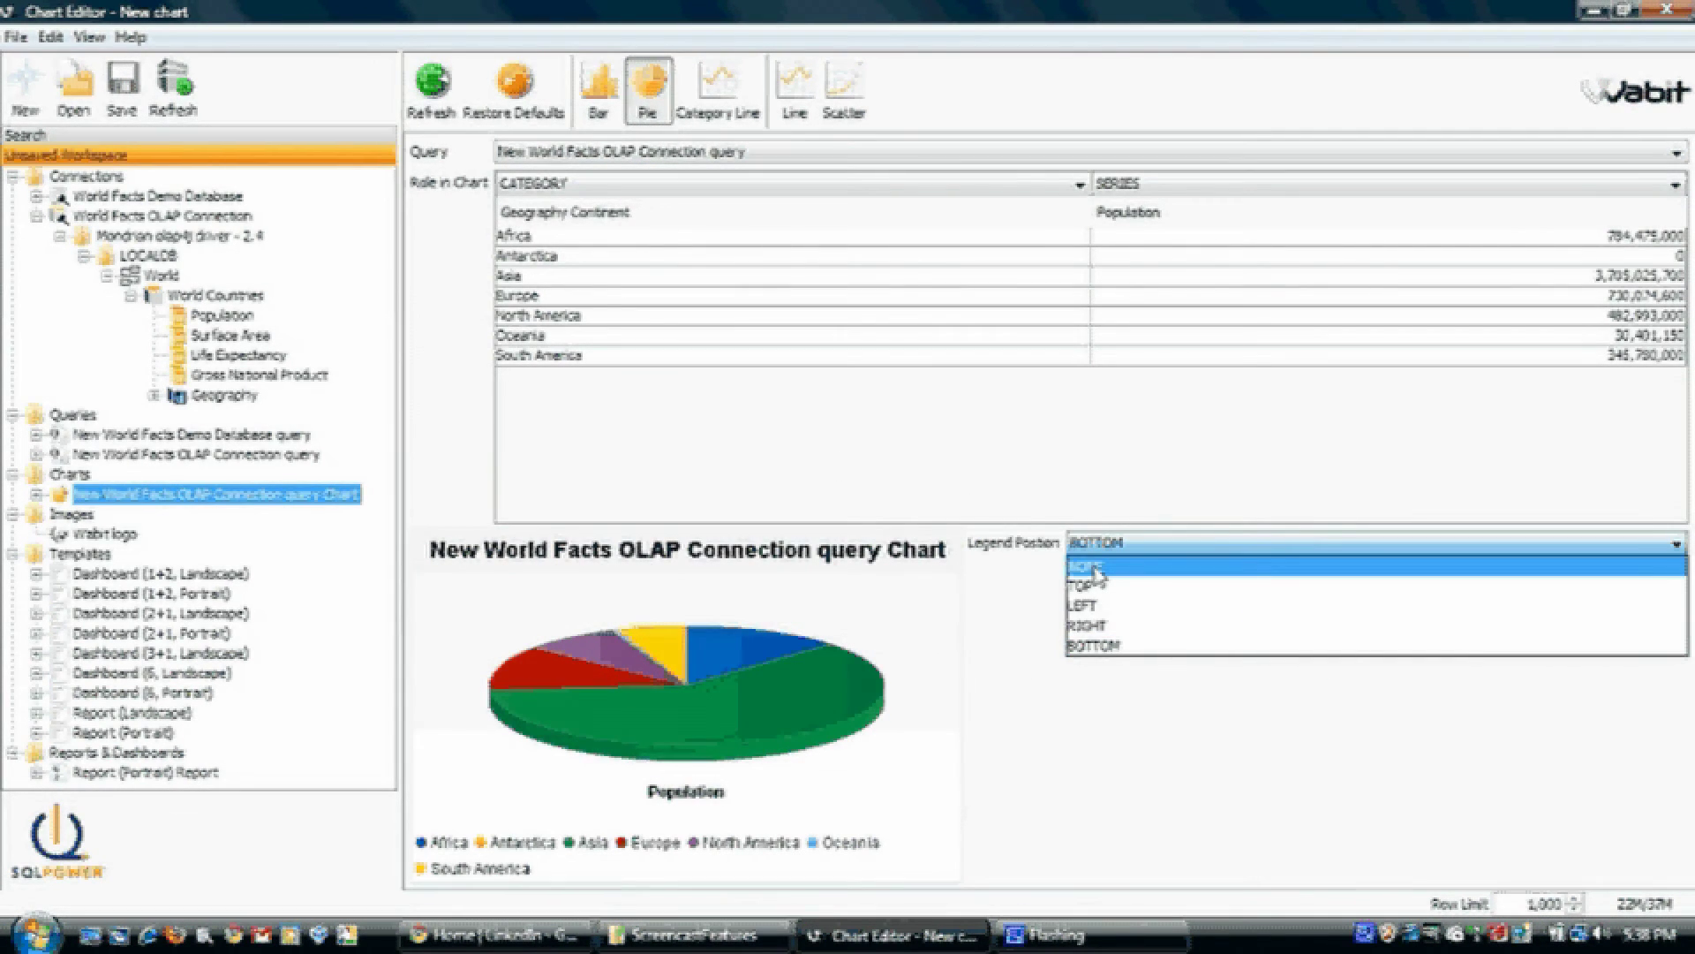
pyautogui.click(1095, 570)
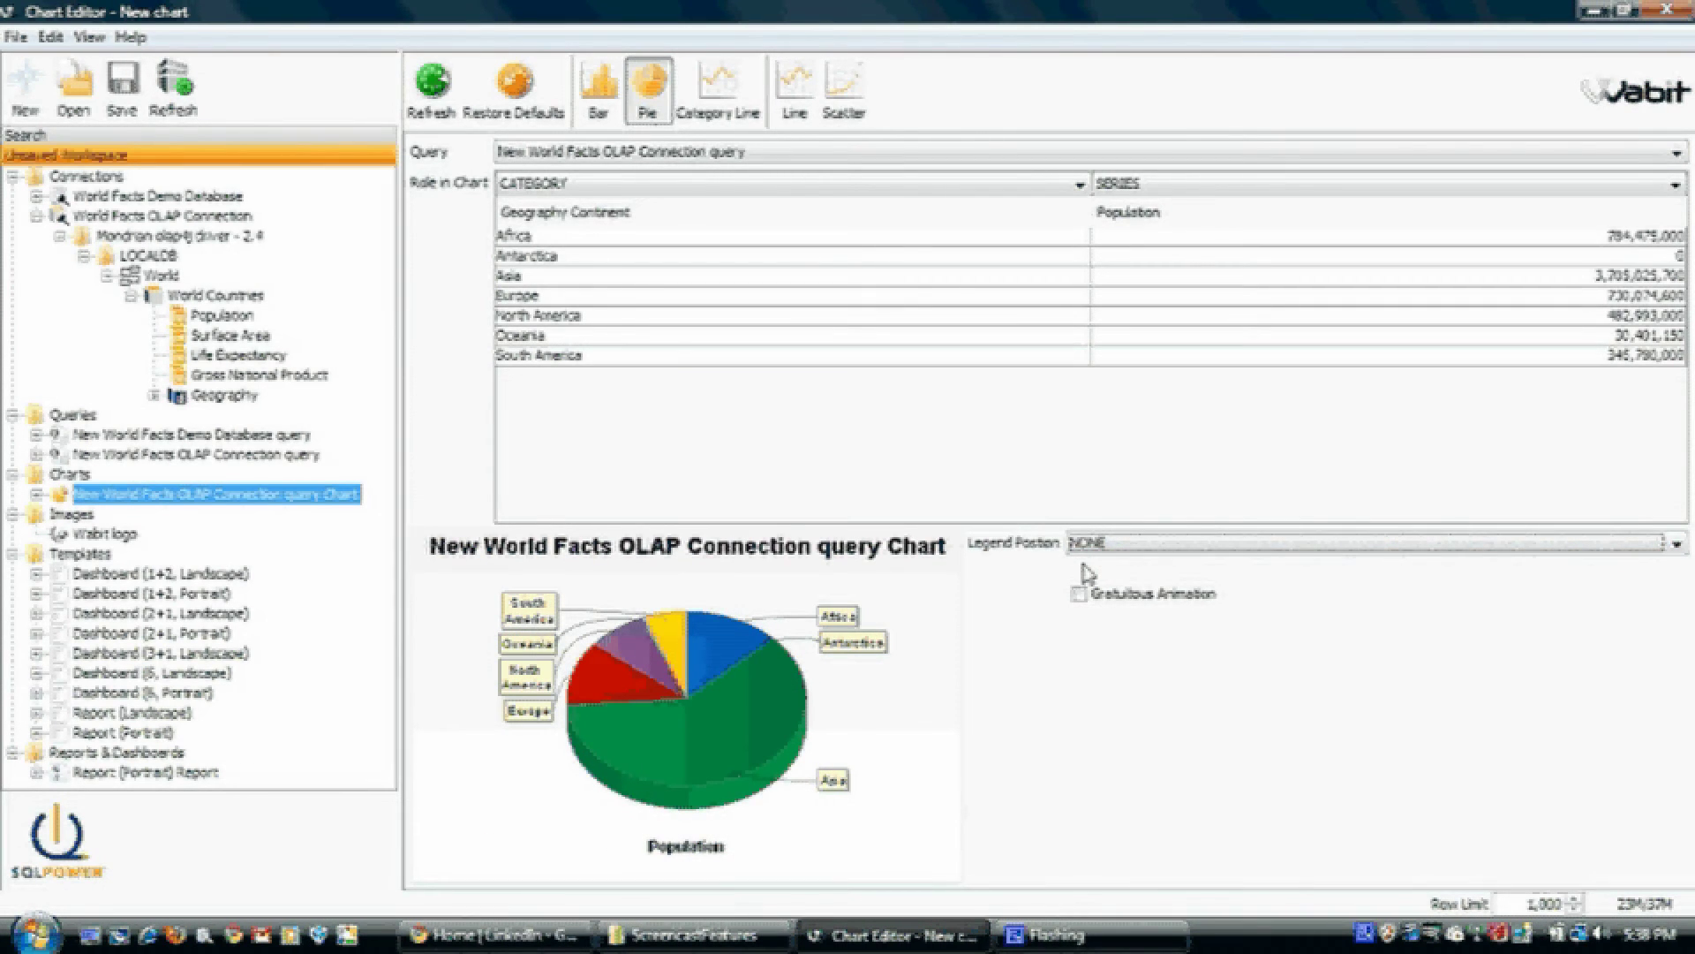
# Step: Rename the new pie chart as "Continent and Population"
pyautogui.rightClick(177, 499)
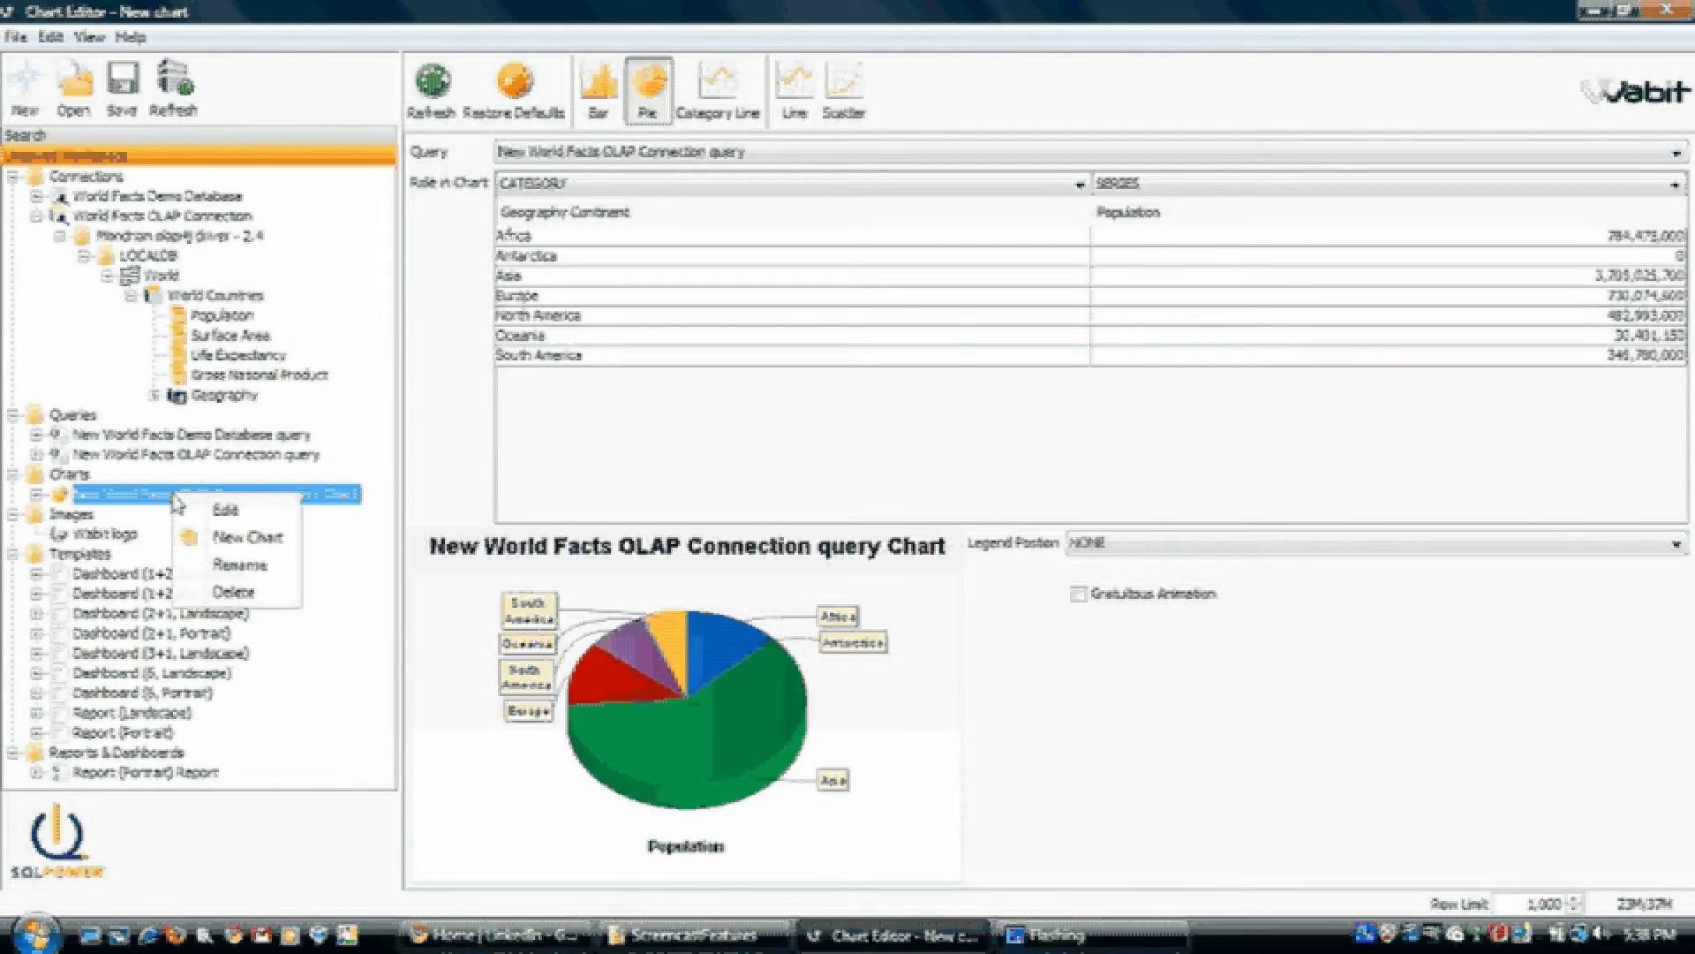
pyautogui.click(224, 572)
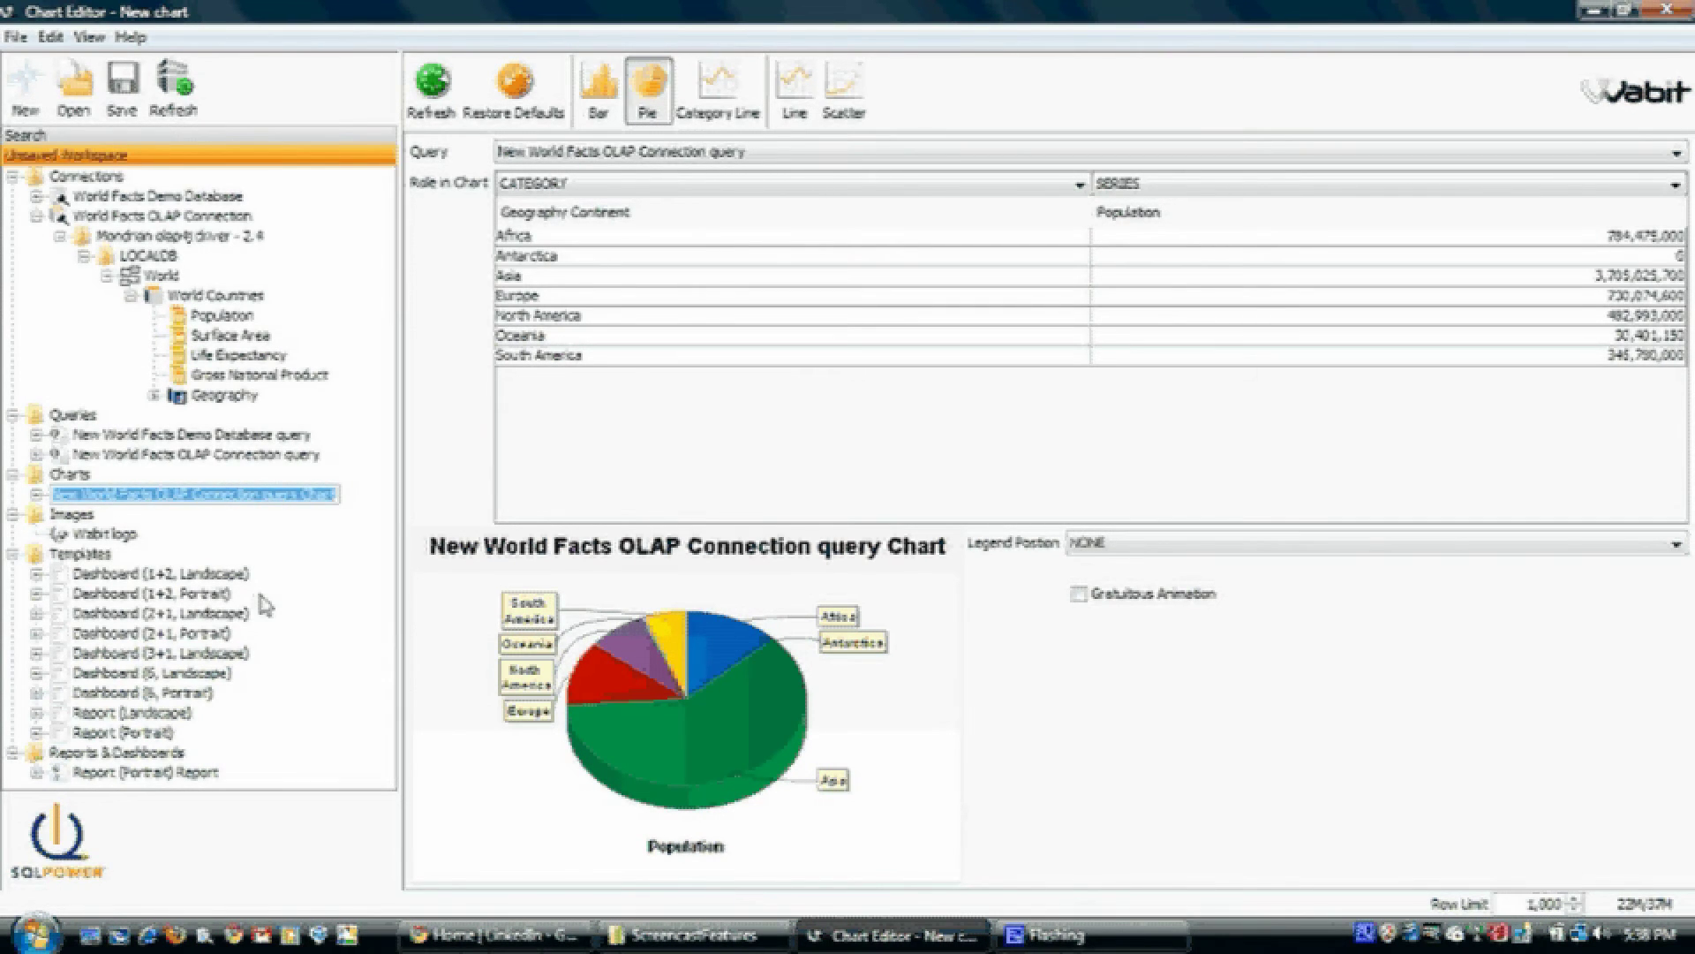
pyautogui.write('Contin')
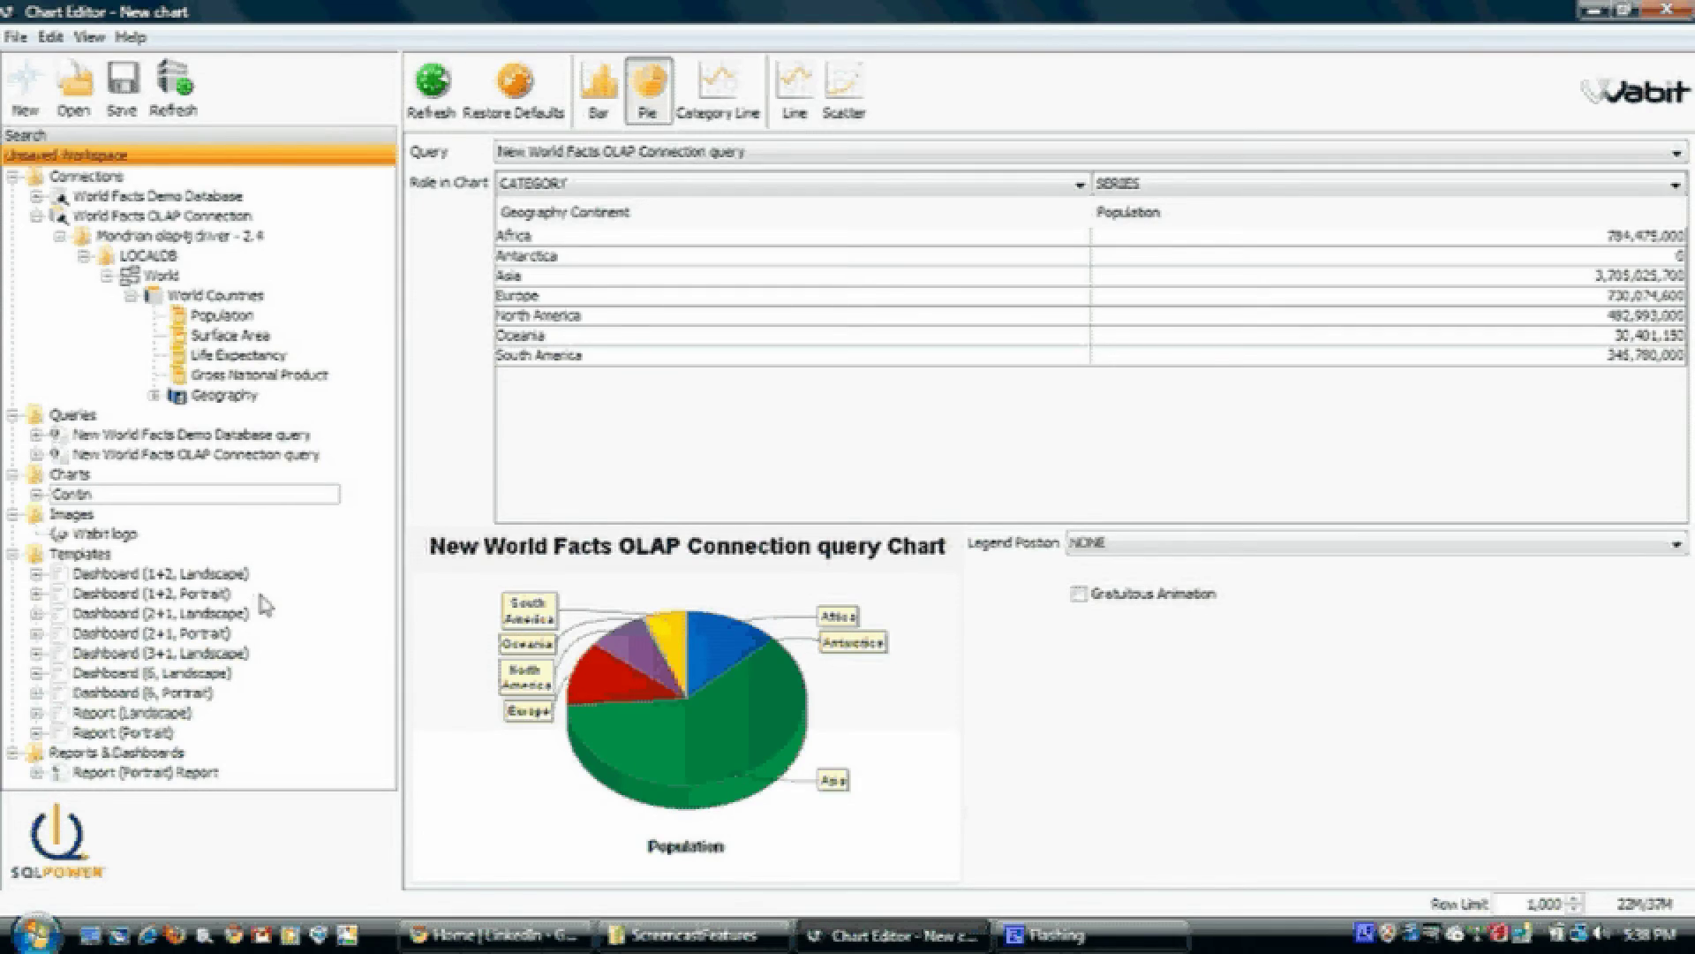
pyautogui.write('ent and Population')
pyautogui.press('Return')
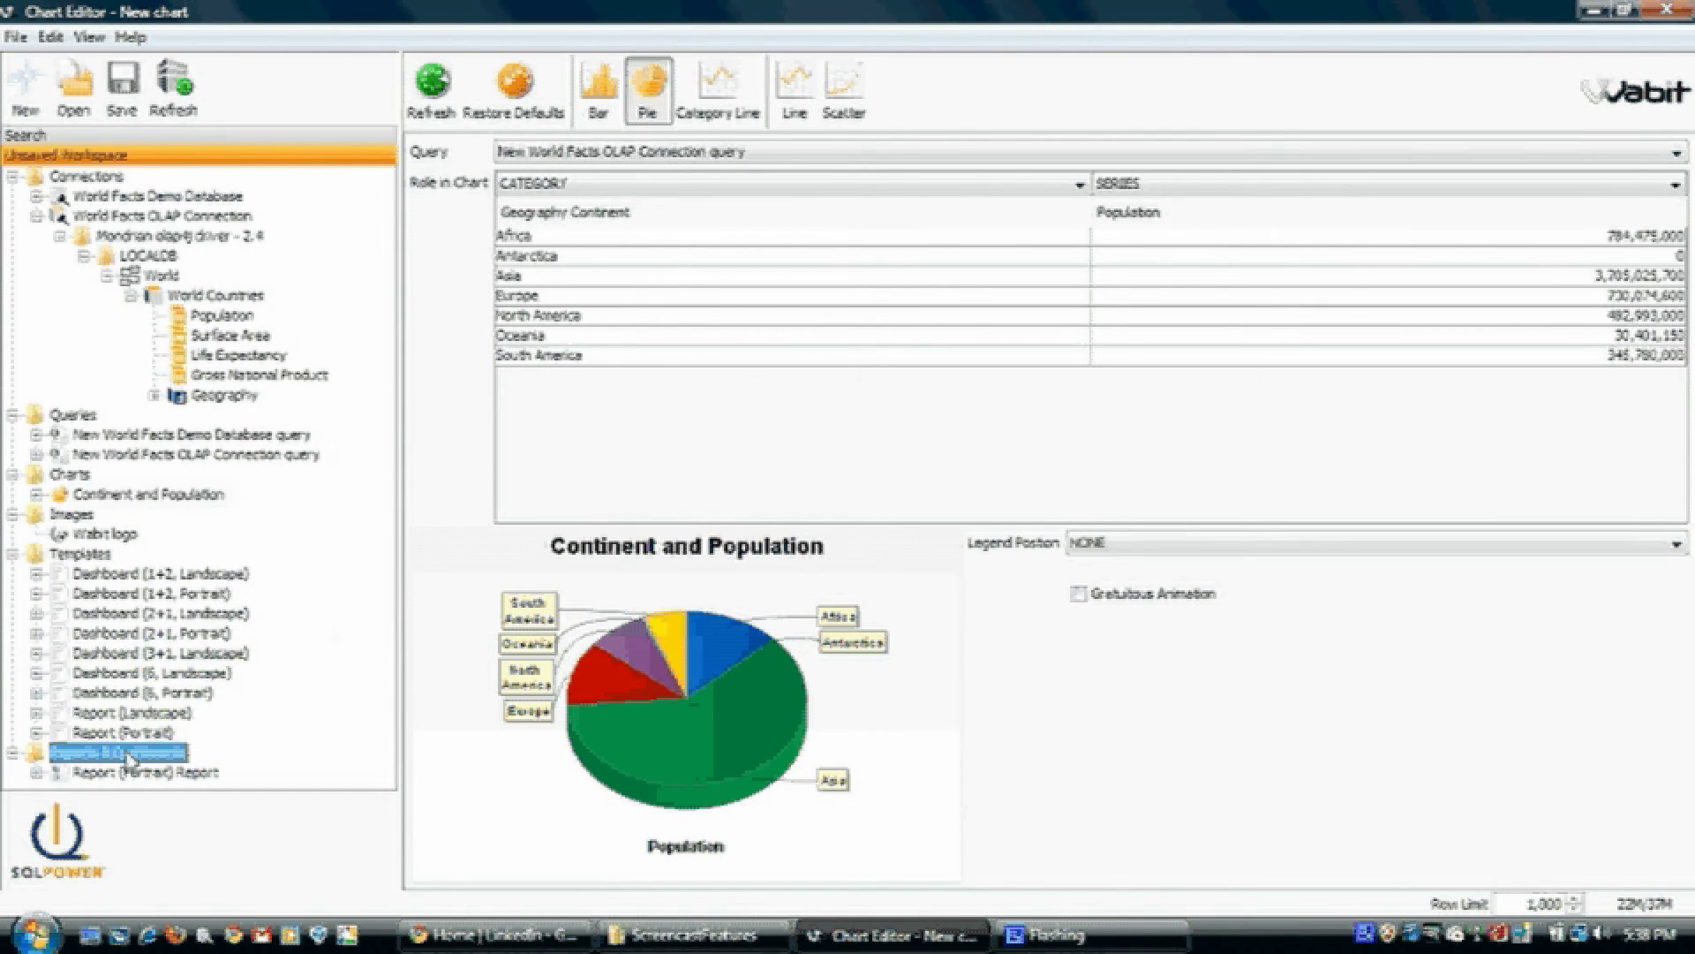
# Step: Create a Dashboard (1+2, Portrait) report, placing the Continent and Population chart in its upper content box and the OLAP query in the lower one
pyautogui.click(206, 769)
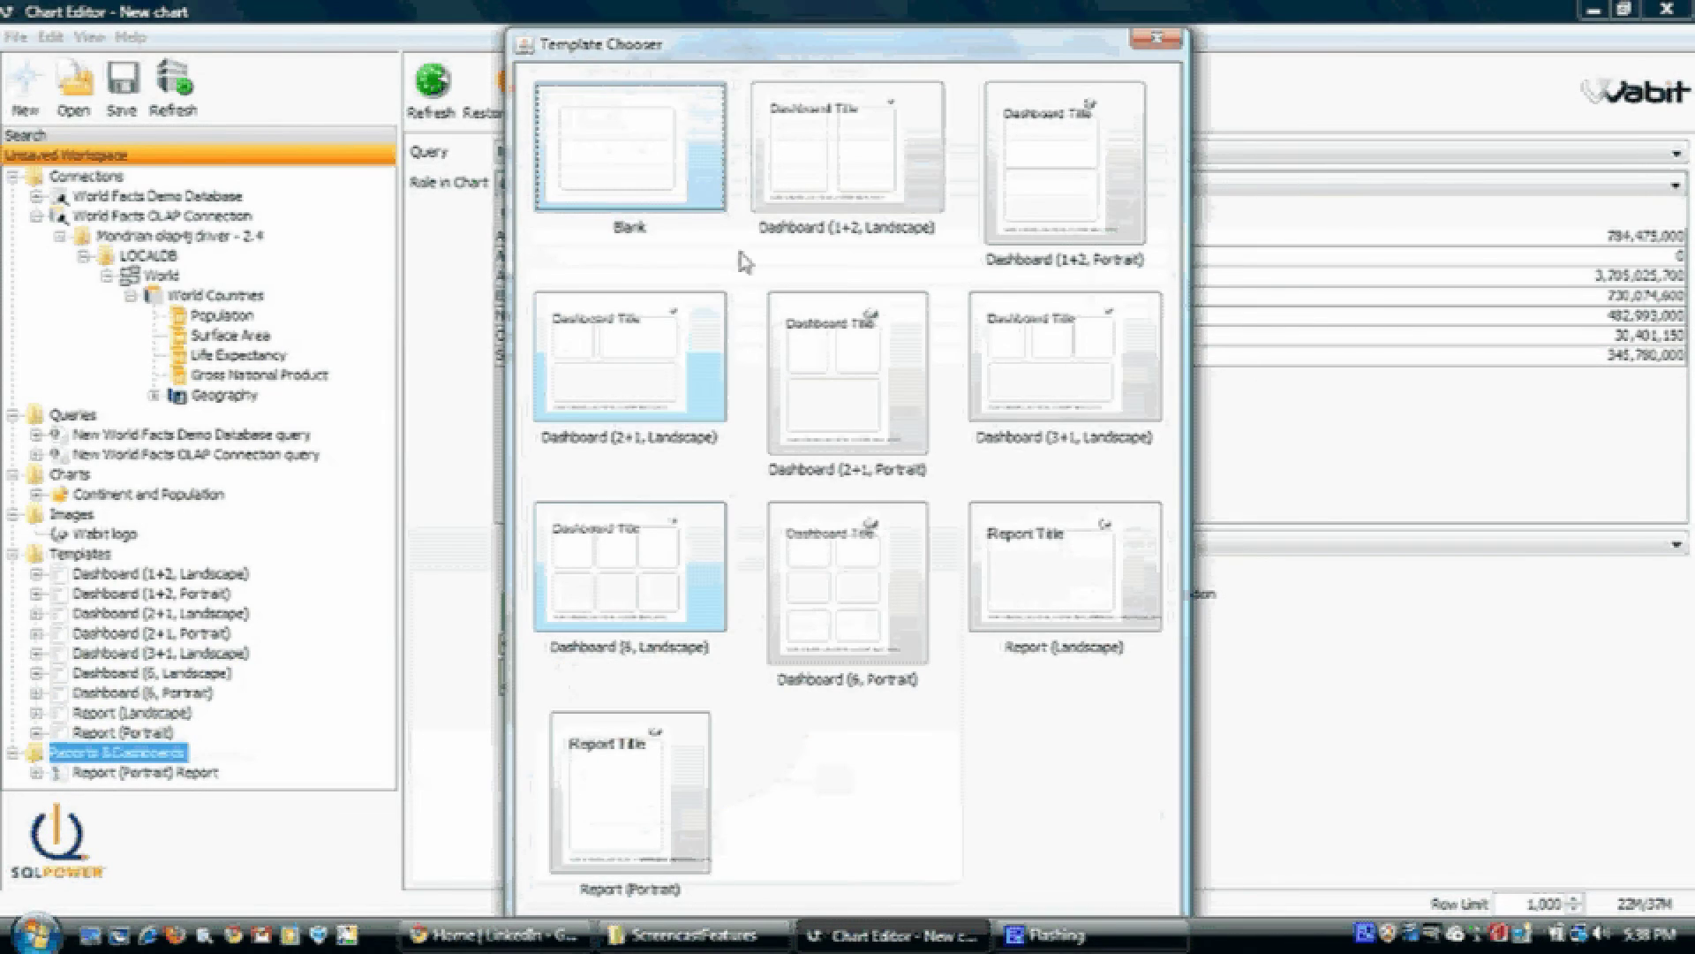
pyautogui.click(1059, 203)
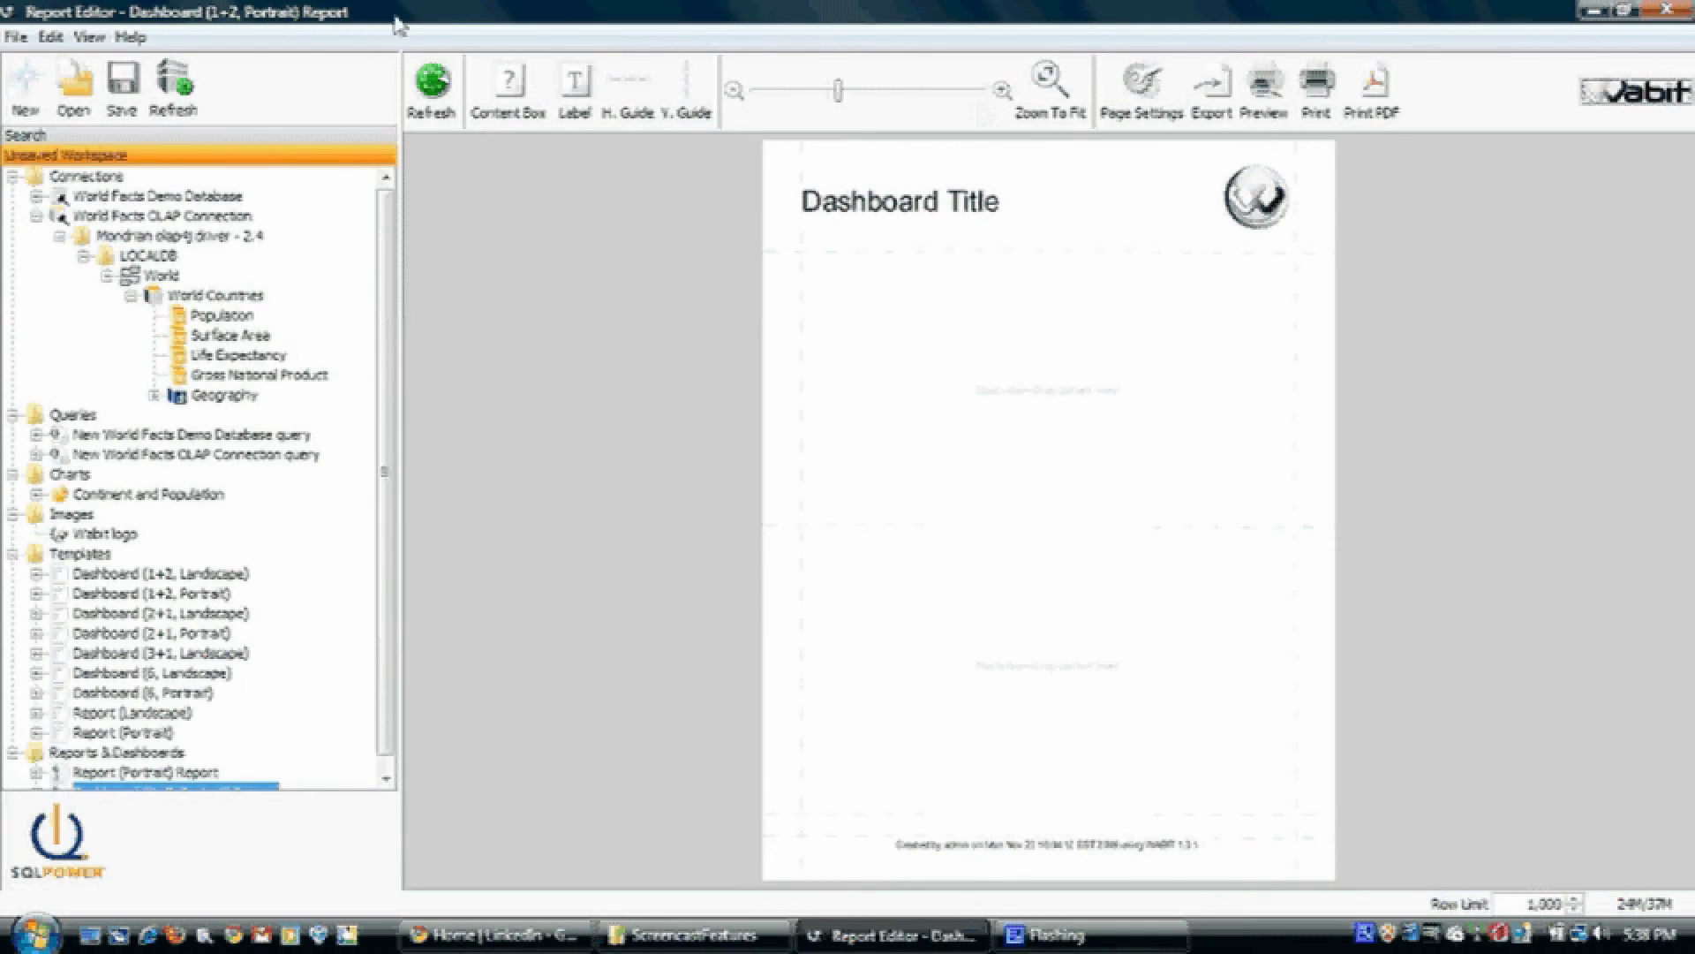
pyautogui.moveTo(110, 494); pyautogui.dragTo(1144, 336)
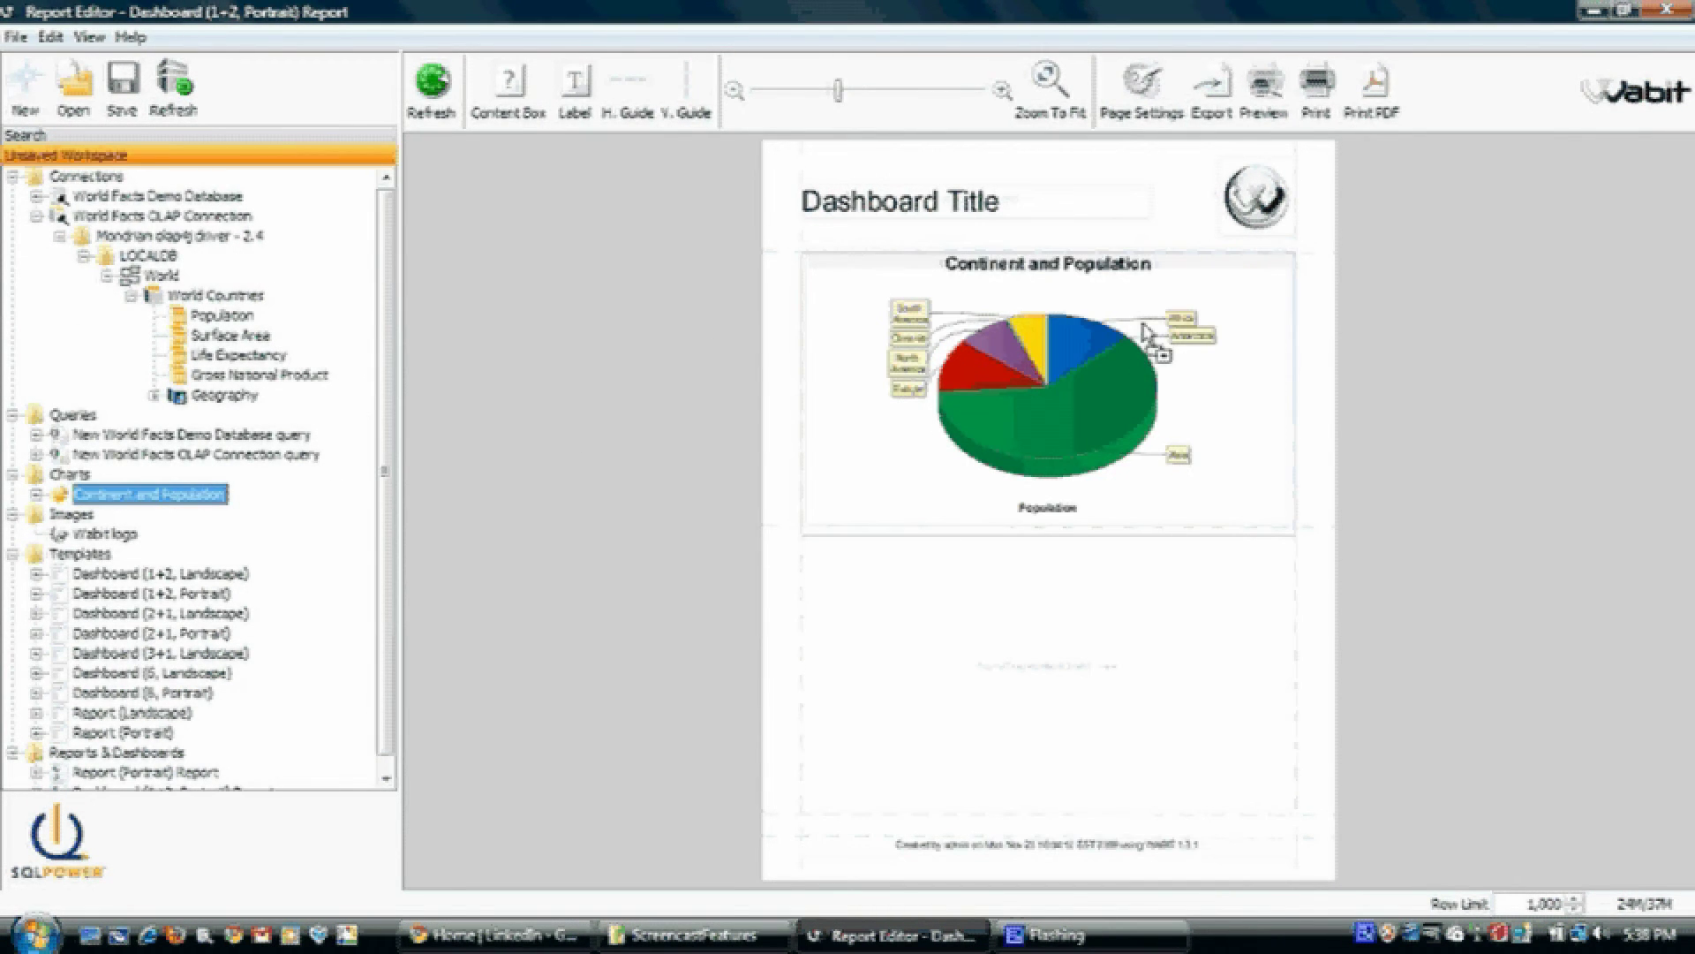
pyautogui.moveTo(177, 454); pyautogui.dragTo(1133, 673)
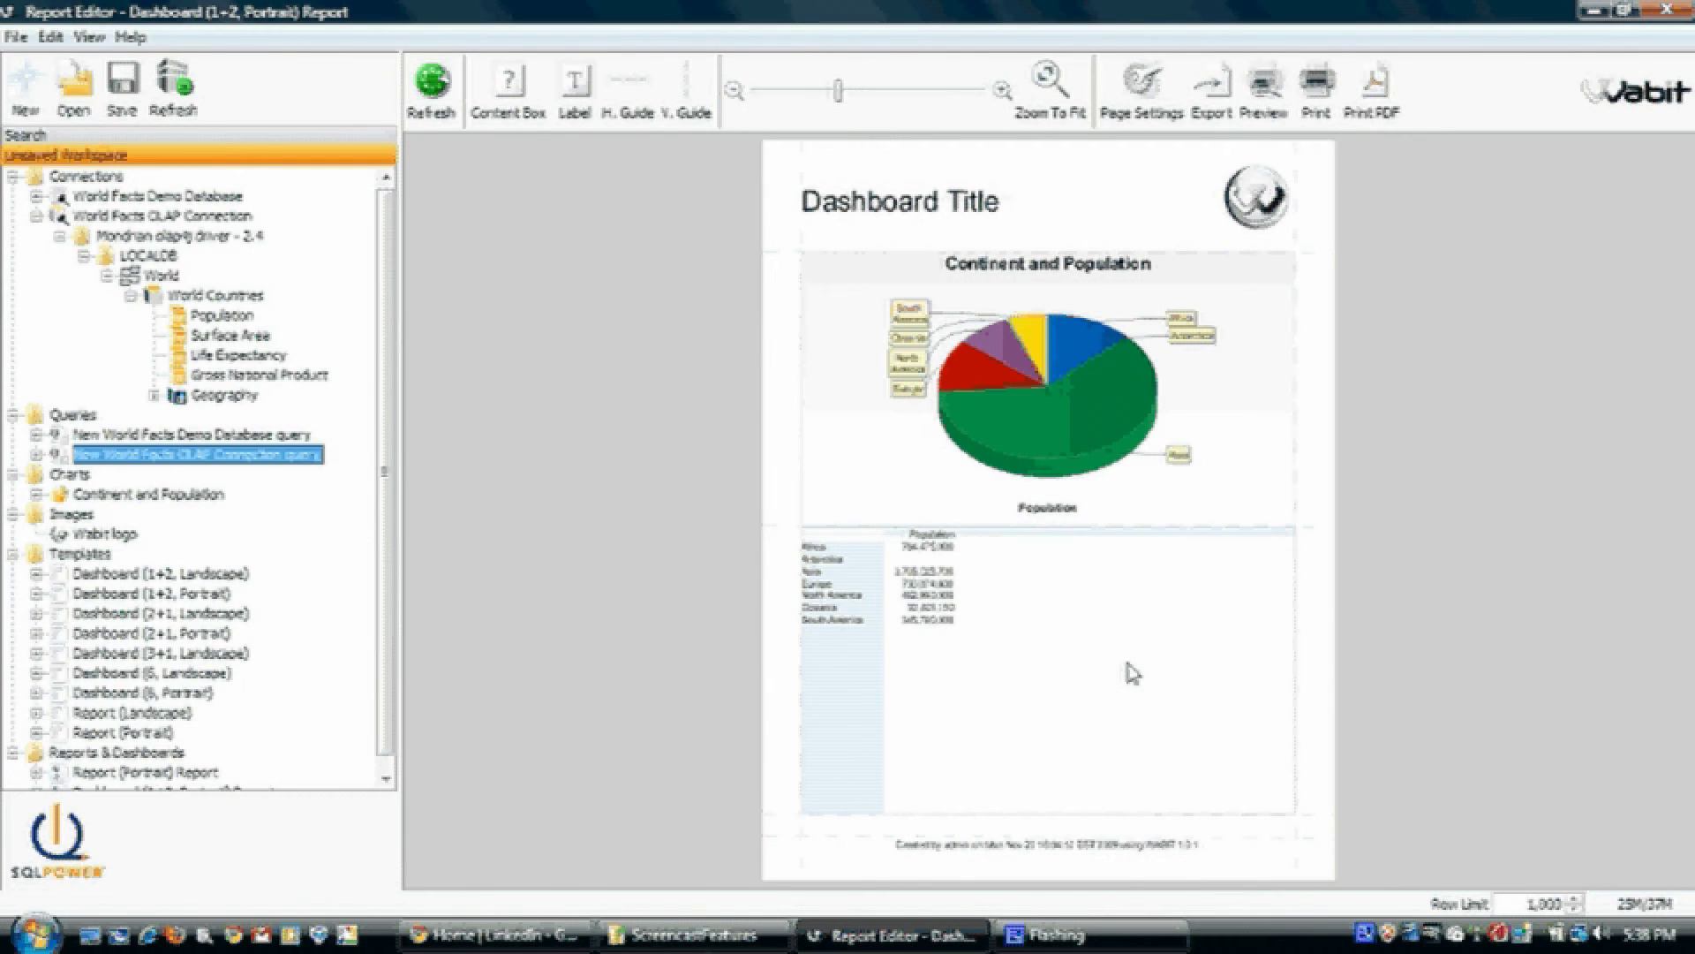
# Step: Change the dashboard's title label text to "World population"
pyautogui.click(940, 216)
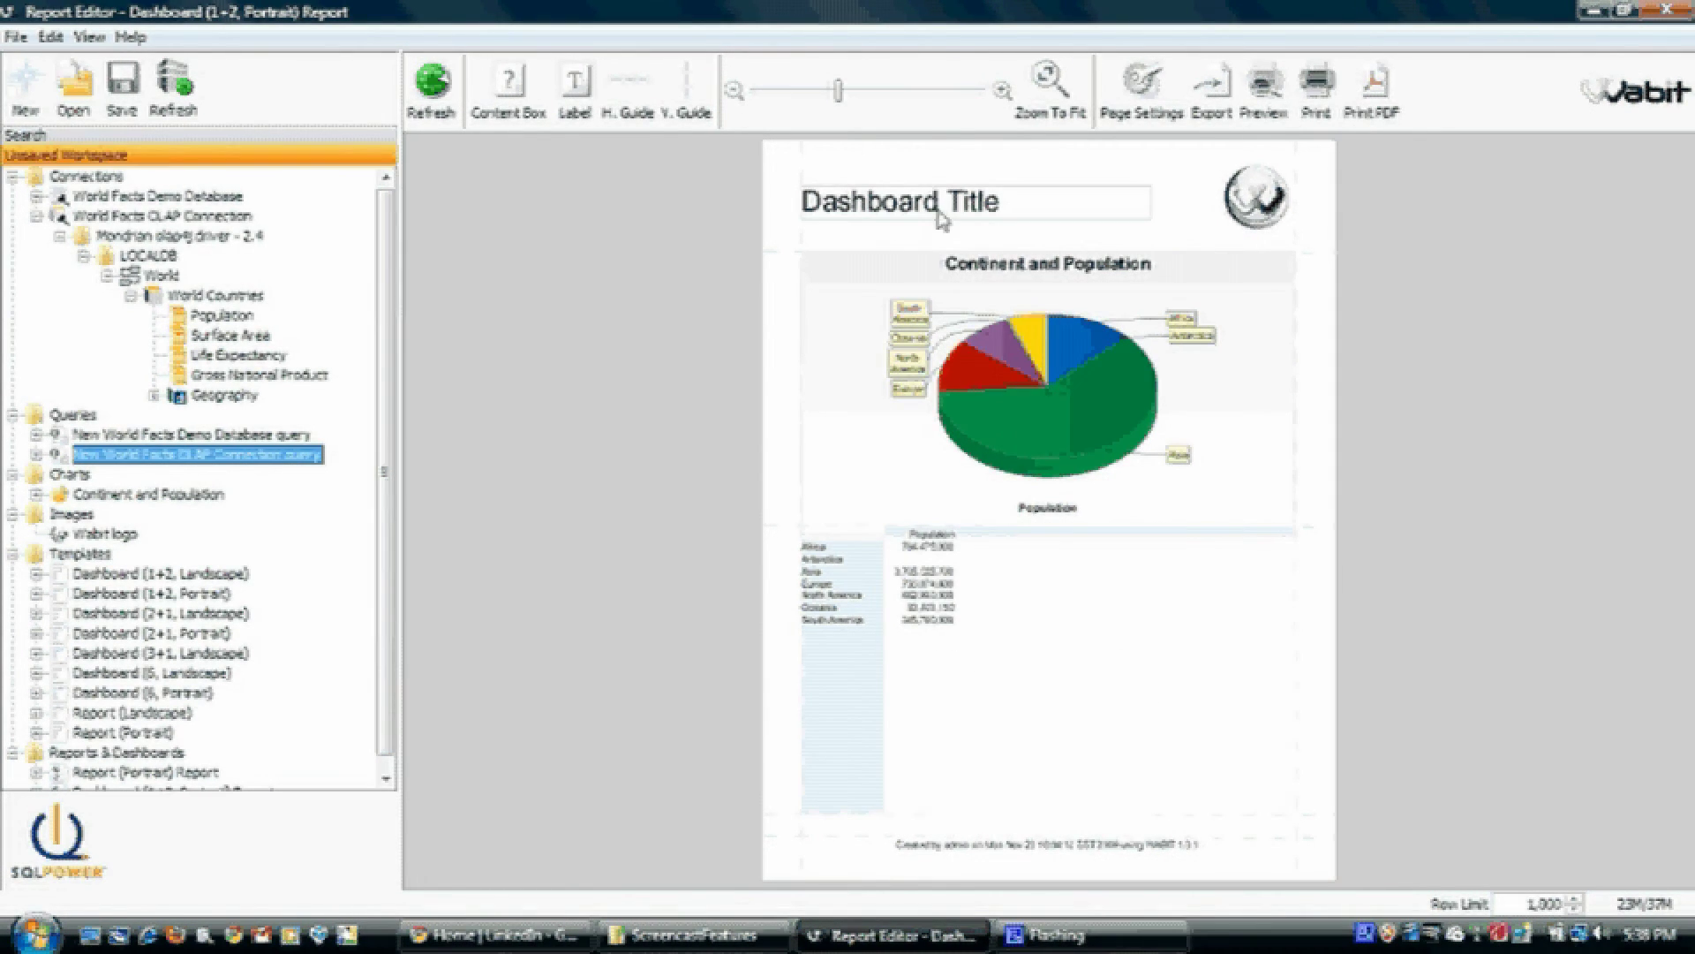
pyautogui.doubleClick(941, 216)
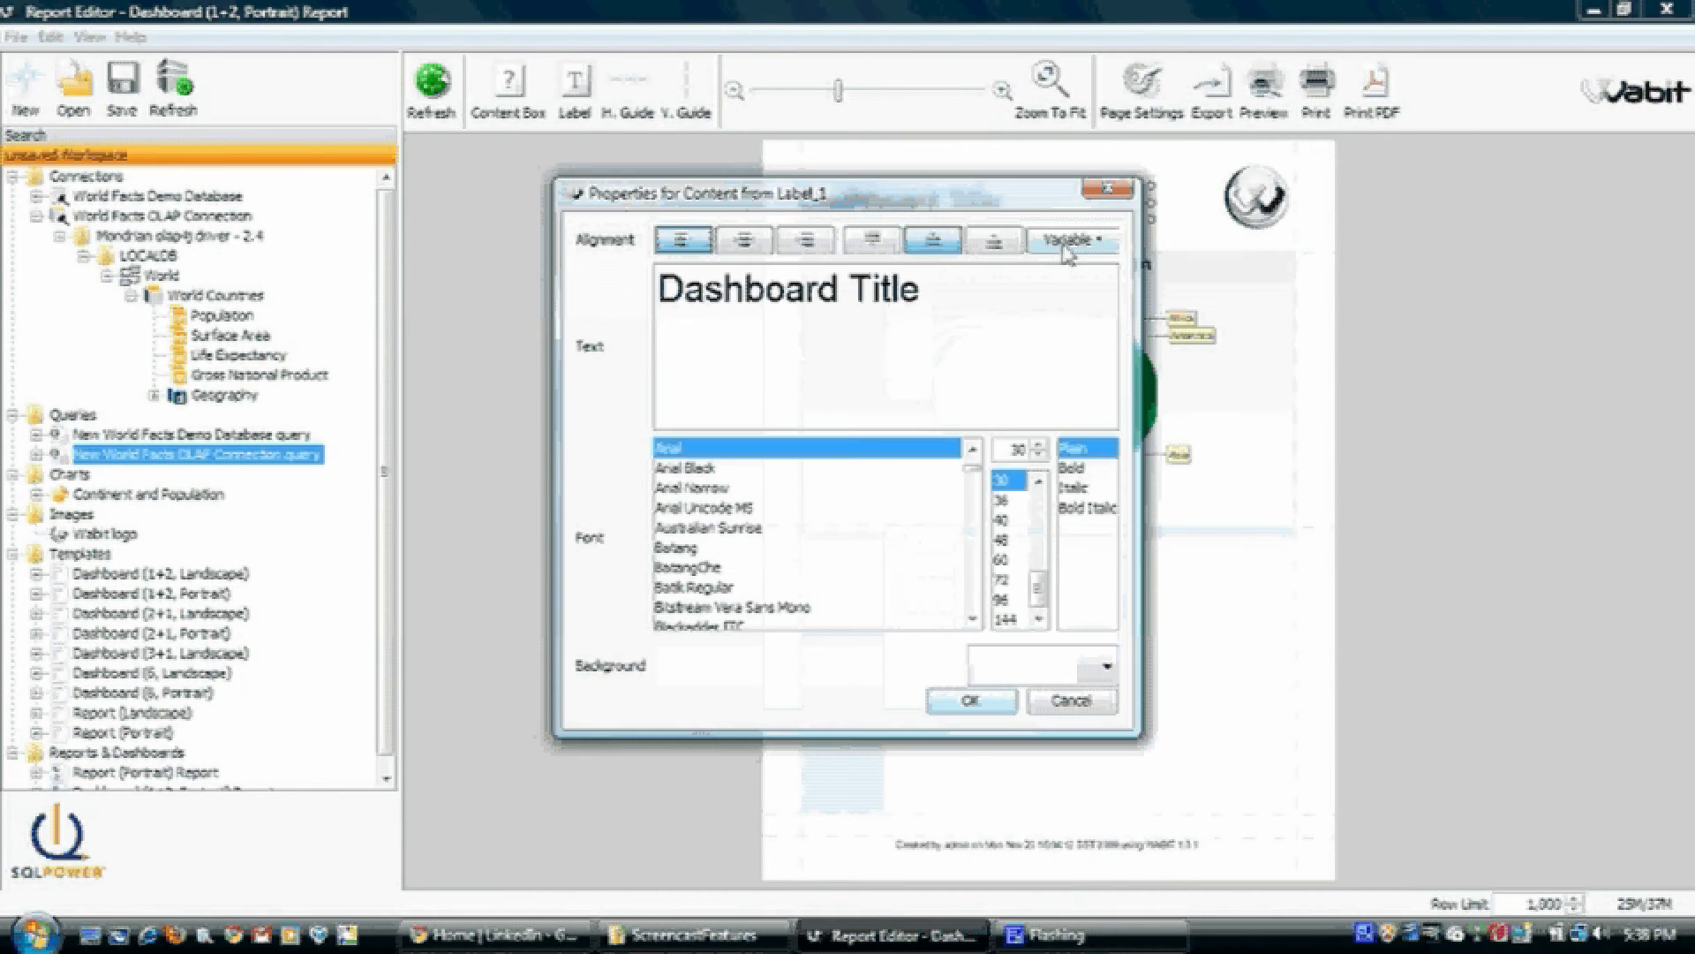
pyautogui.moveTo(955, 287); pyautogui.dragTo(407, 289)
pyautogui.write('Worl')
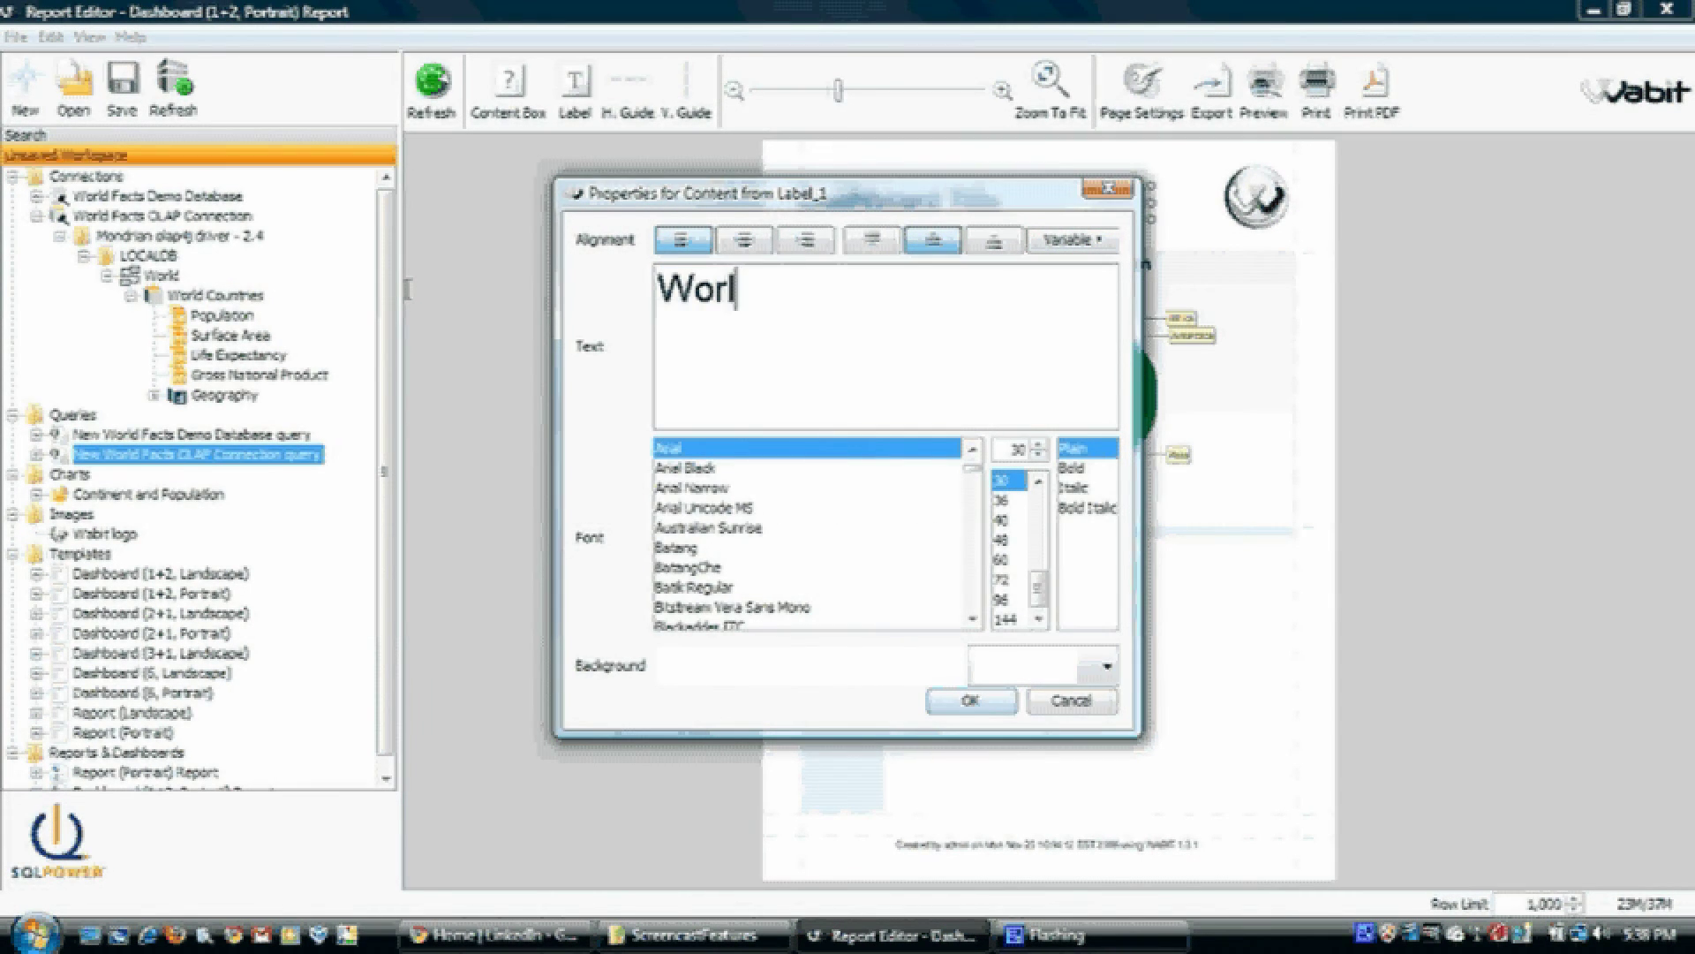
pyautogui.write('d population')
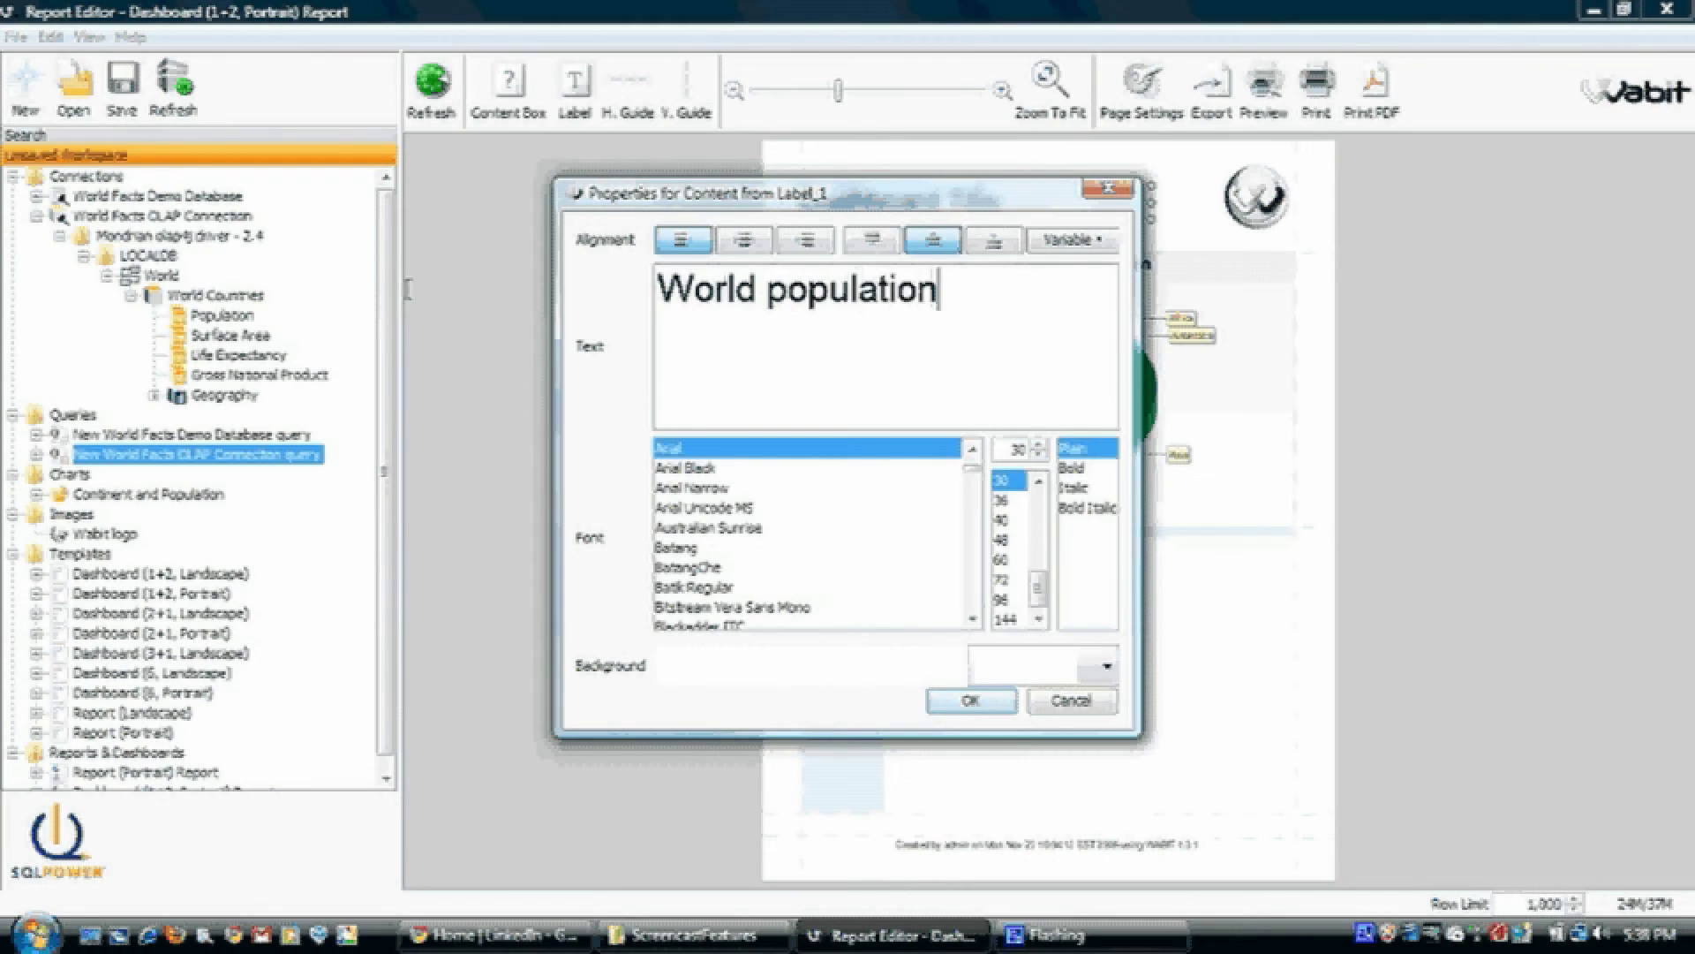
pyautogui.click(949, 704)
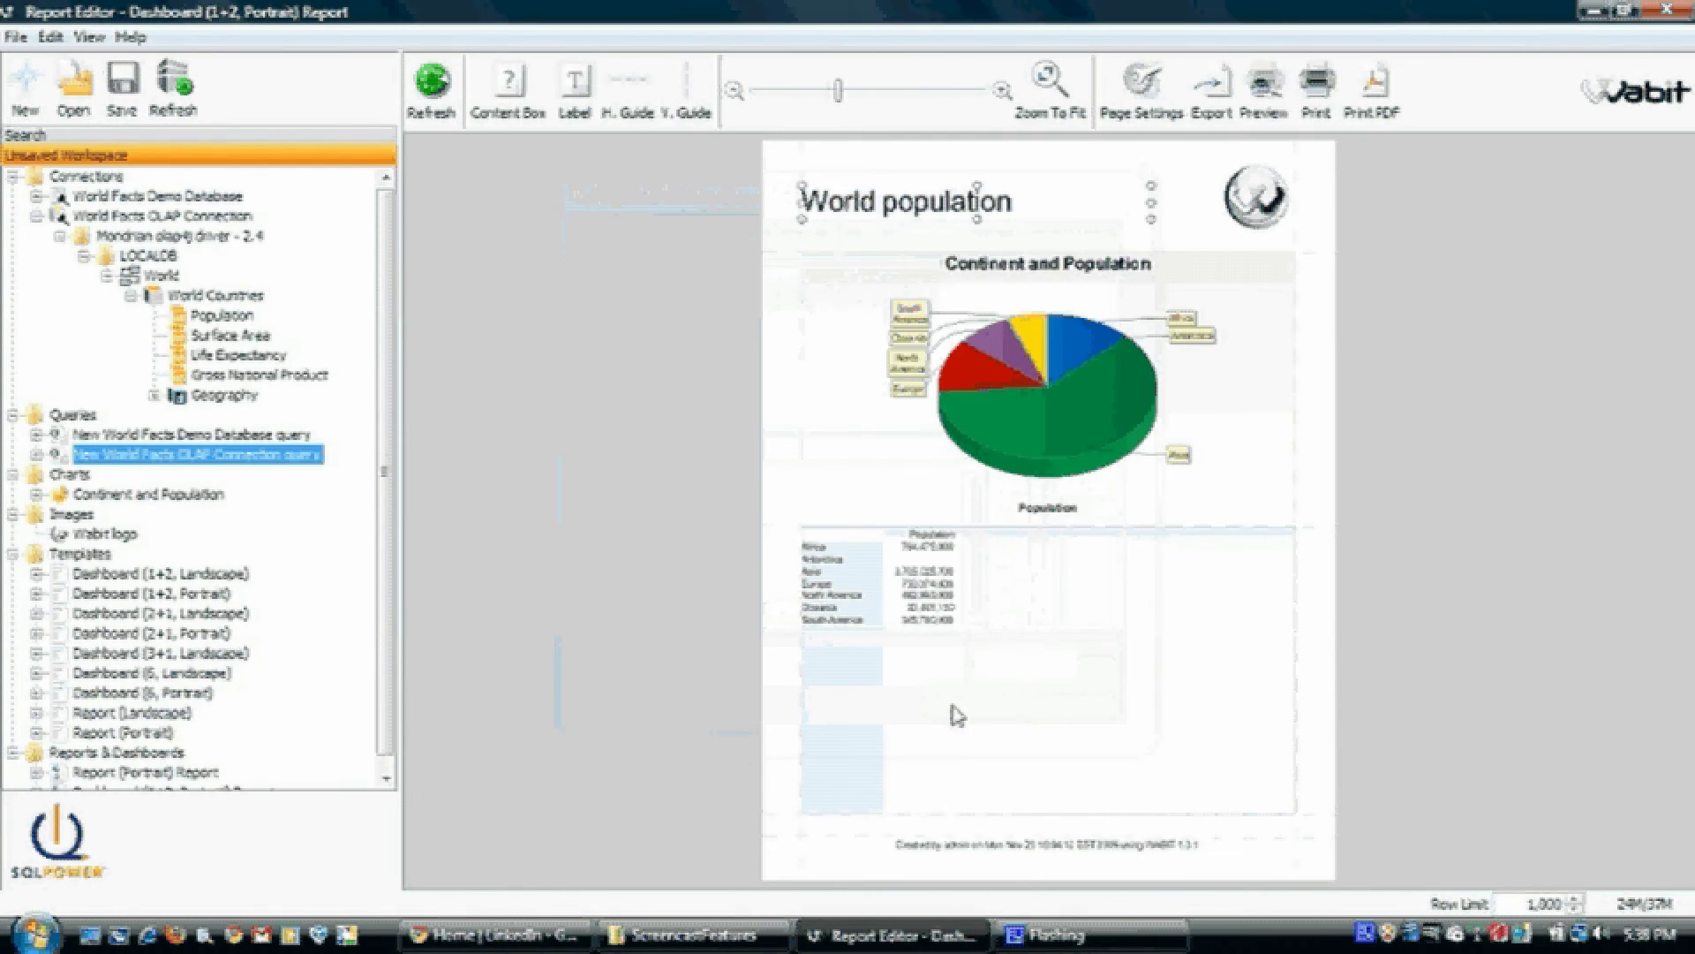
pyautogui.click(694, 710)
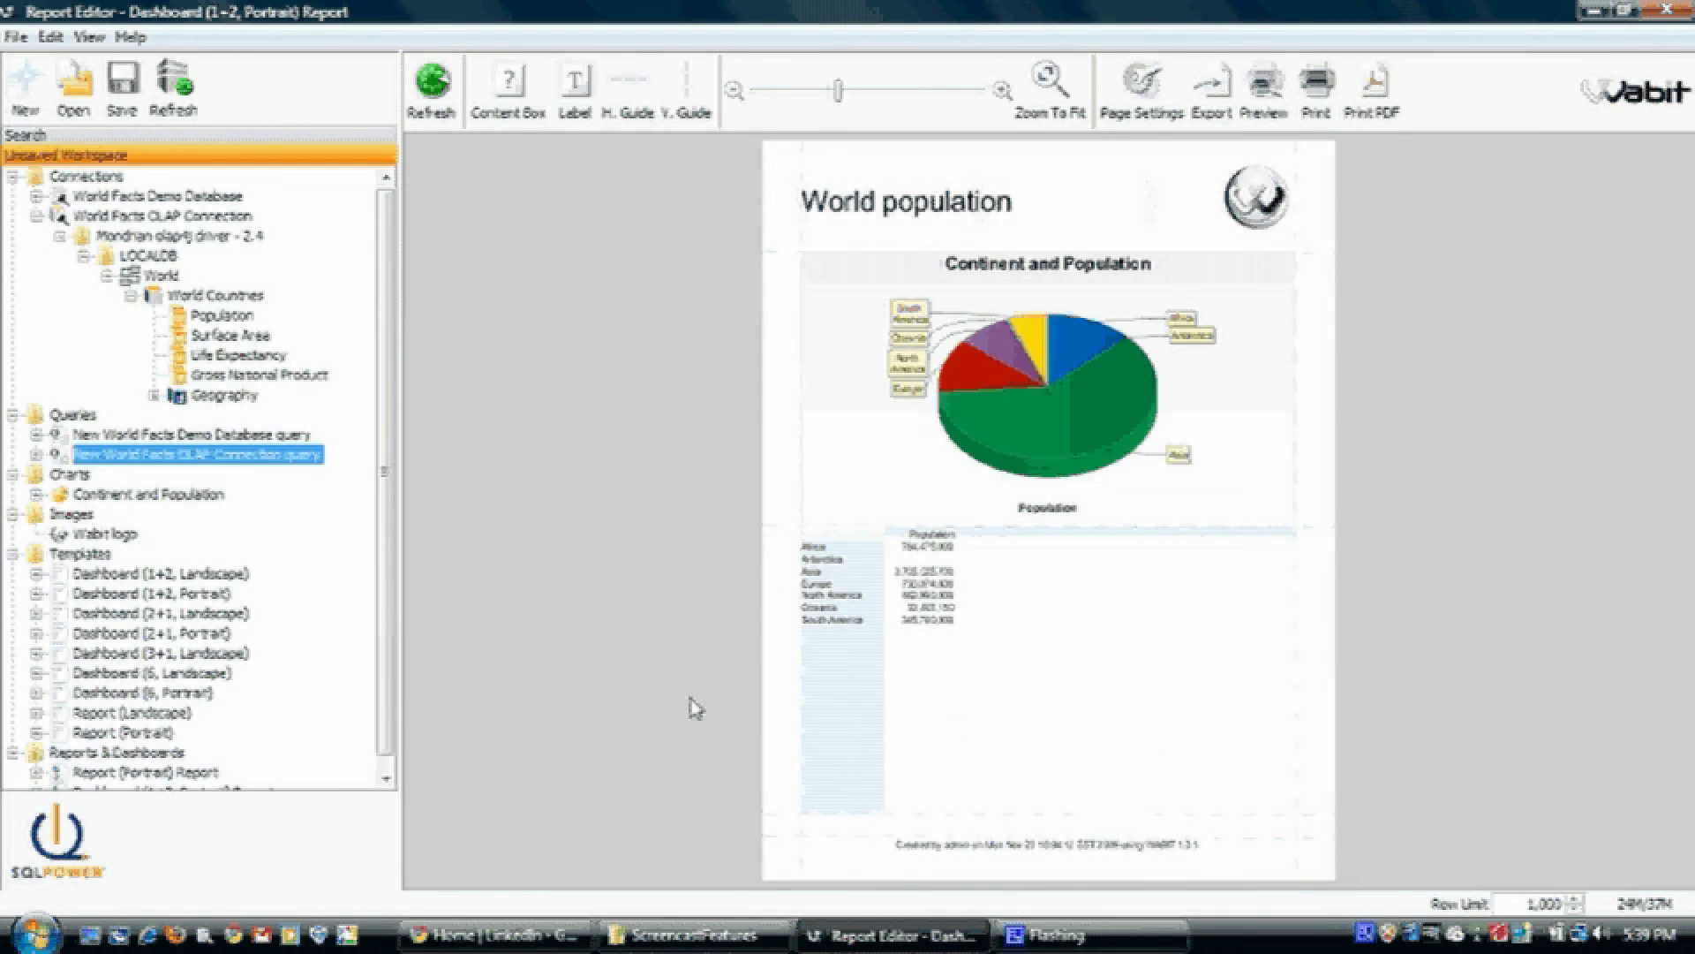